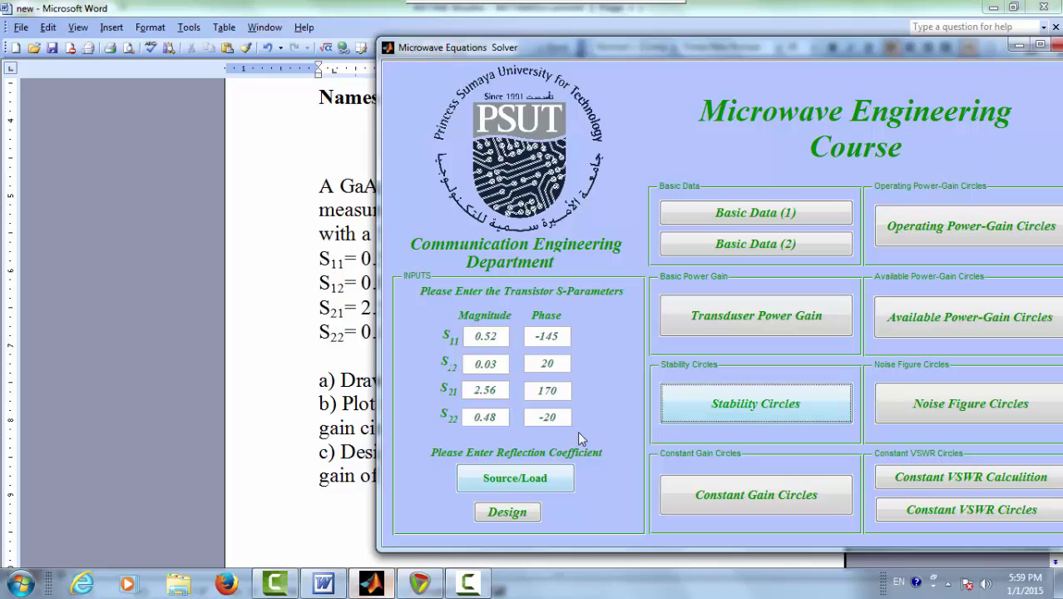
Step: Compute the stability circles: source radius 0.319 at 1.82∠145, load radius 0.383 at 1.95∠20.5
click(693, 407)
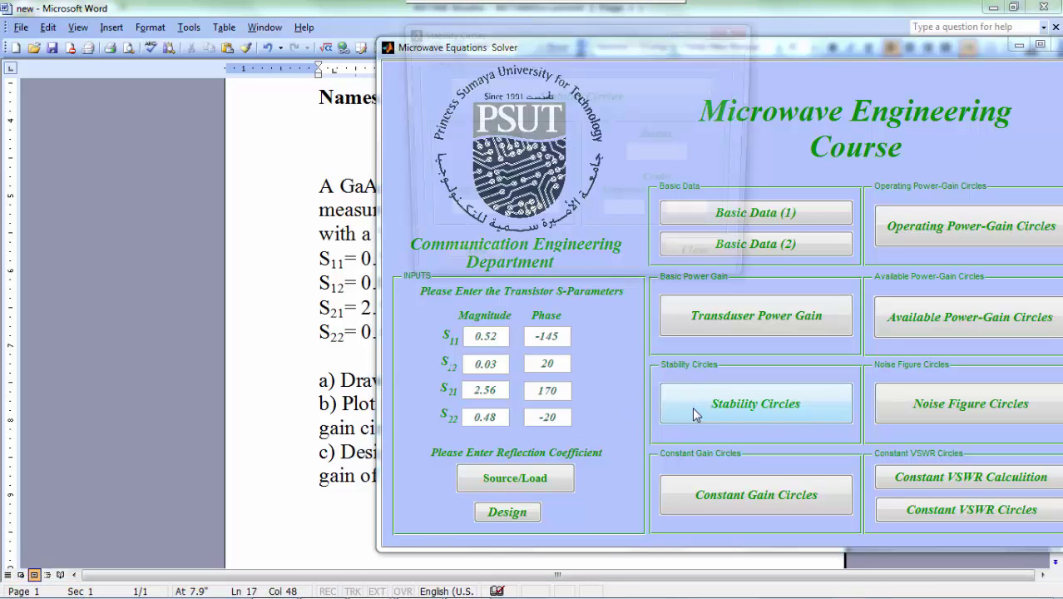
click(733, 25)
drag(628, 43, 842, 192)
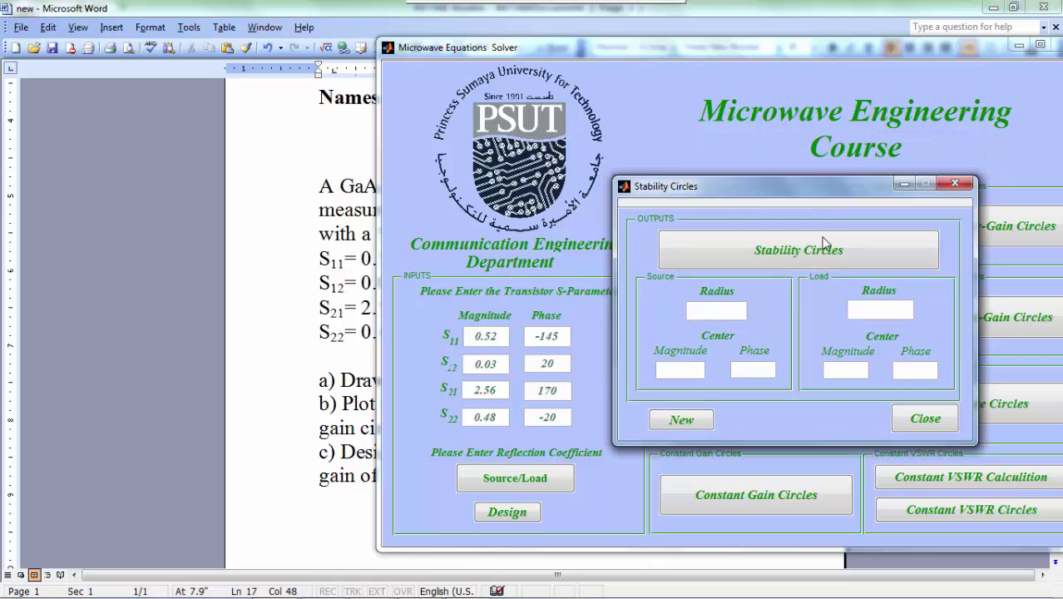
click(806, 257)
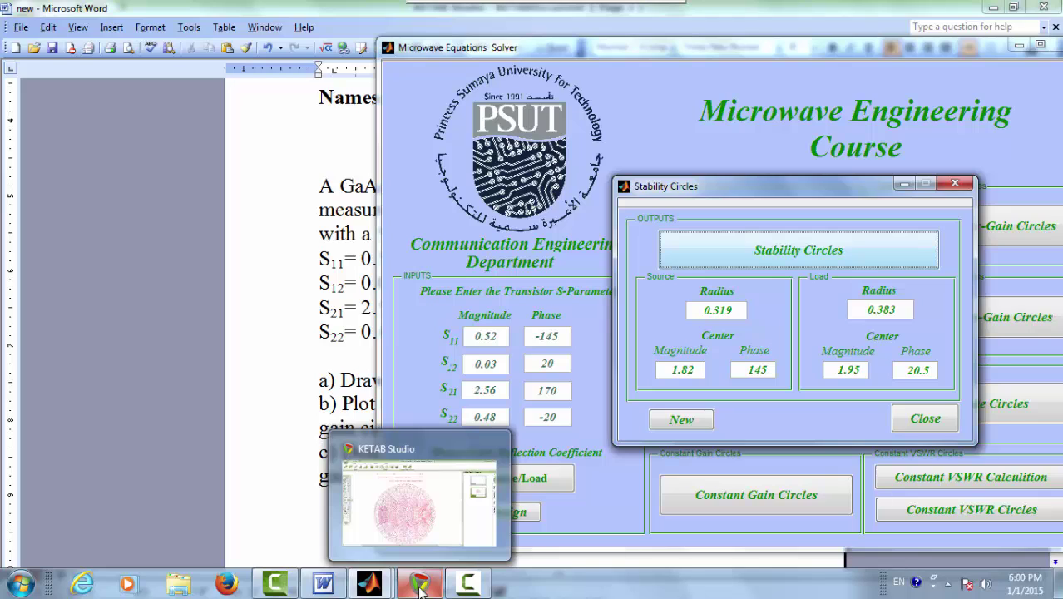
click(420, 586)
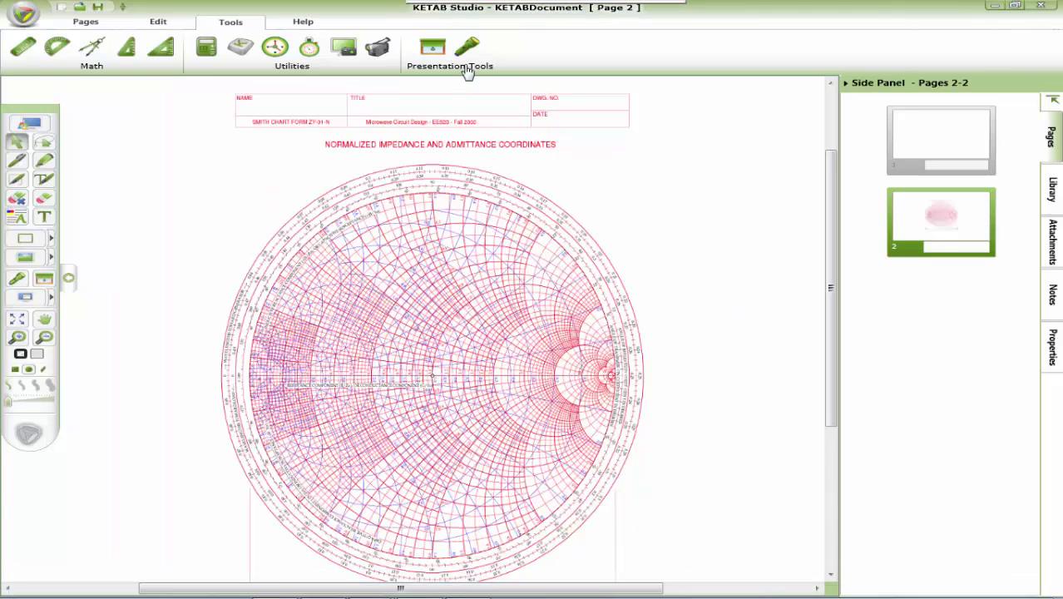
Step: Zoom the Smith chart page in to 120%
click(85, 22)
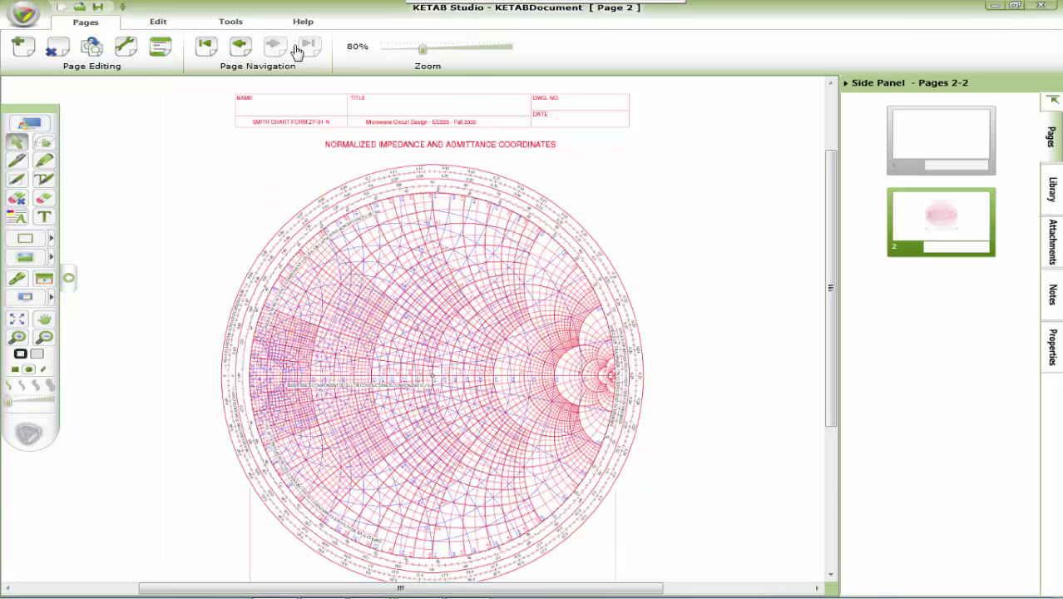
drag(425, 57, 438, 50)
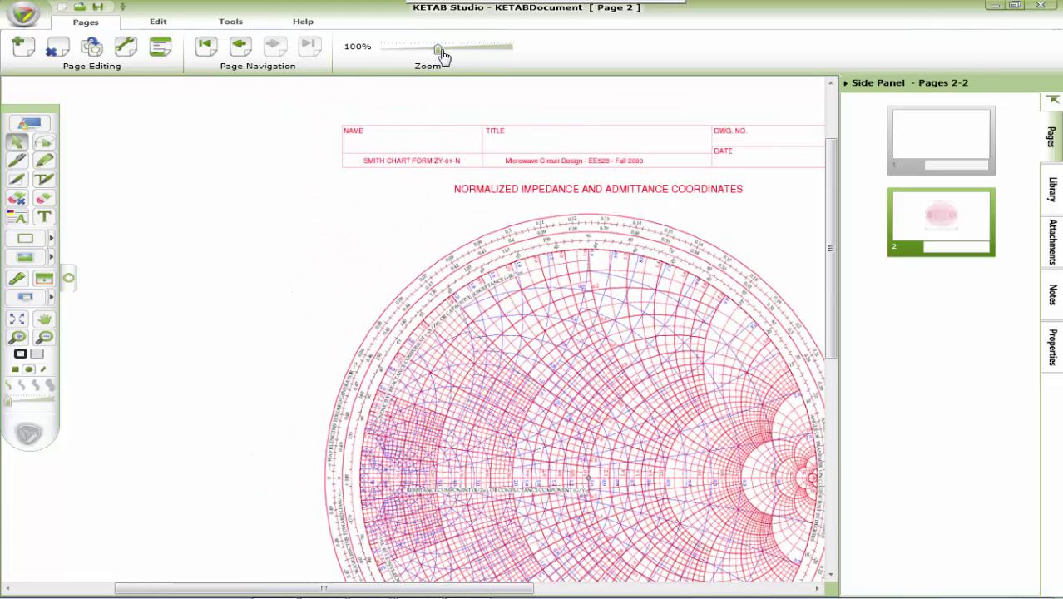
drag(379, 587, 530, 587)
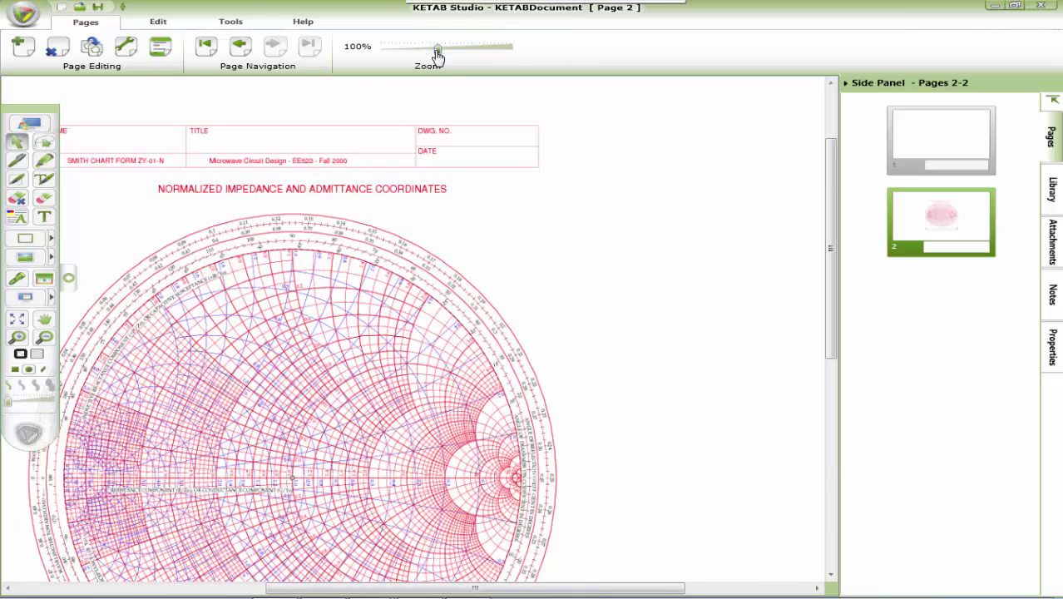
drag(438, 49, 453, 52)
scroll(432, 209, down, 1)
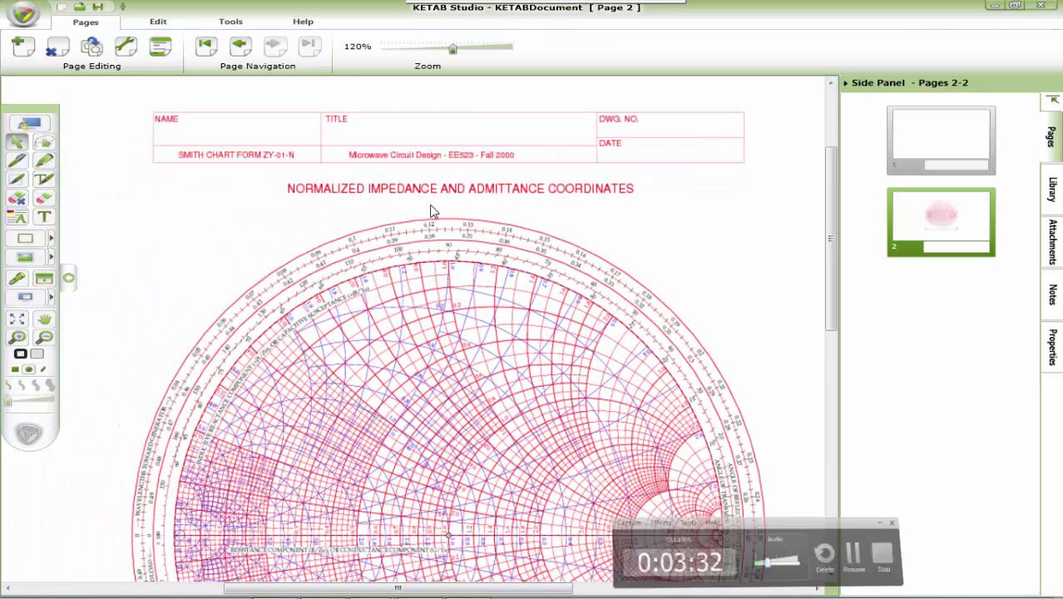
Step: Pick the on-screen Ruler from the Math tools
click(232, 22)
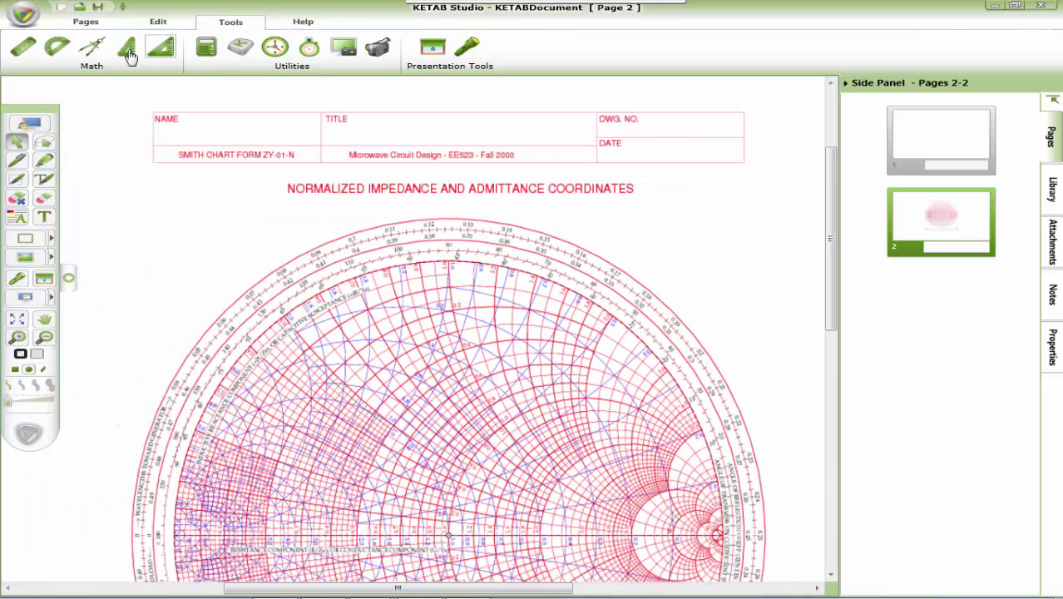
click(24, 48)
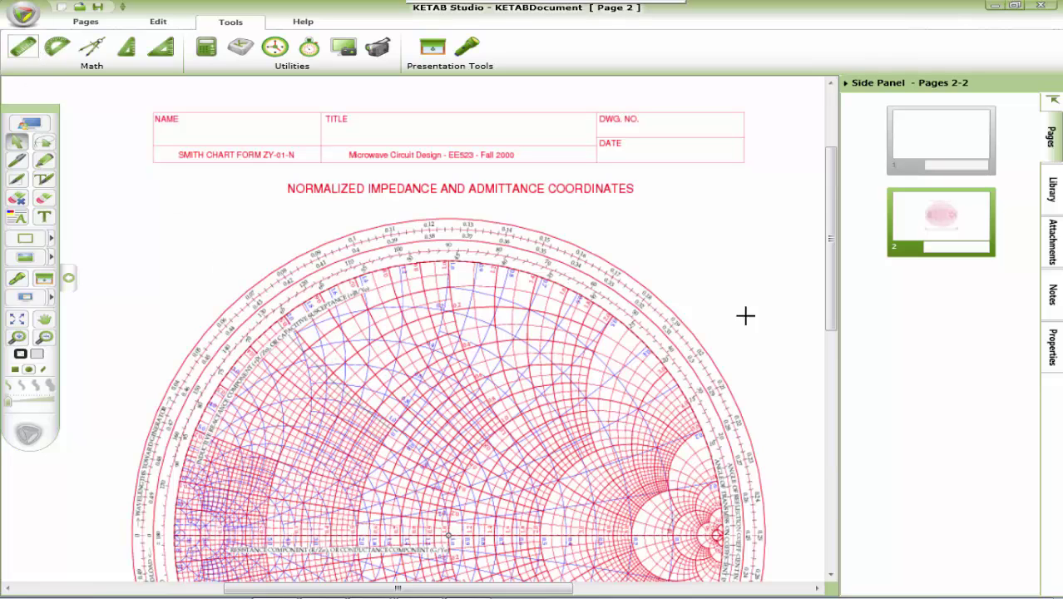
drag(836, 304, 831, 336)
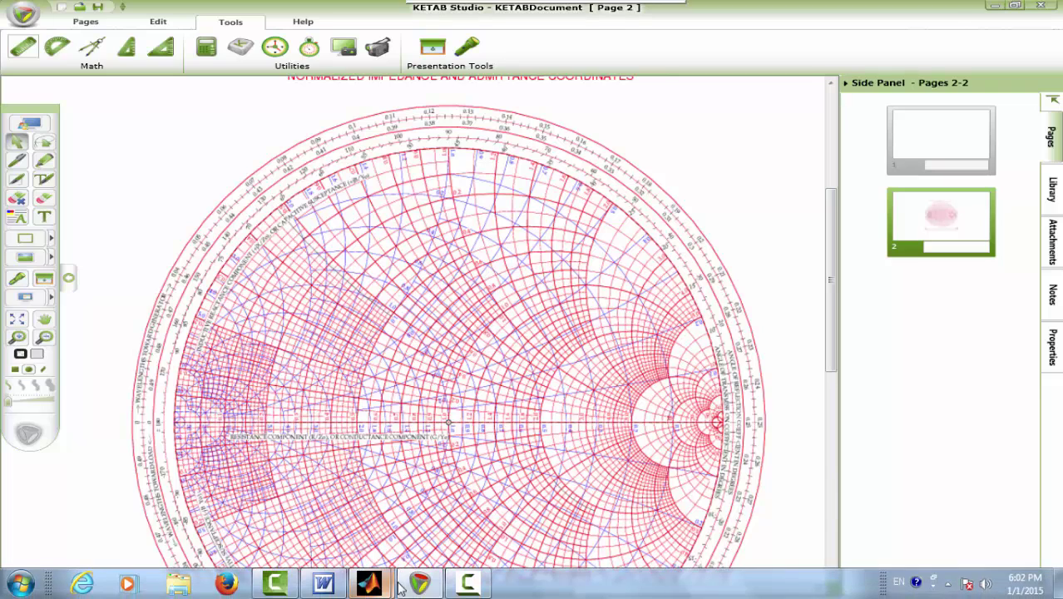
Step: Close the Stability Circles results window
mouse_move(370, 589)
click(436, 526)
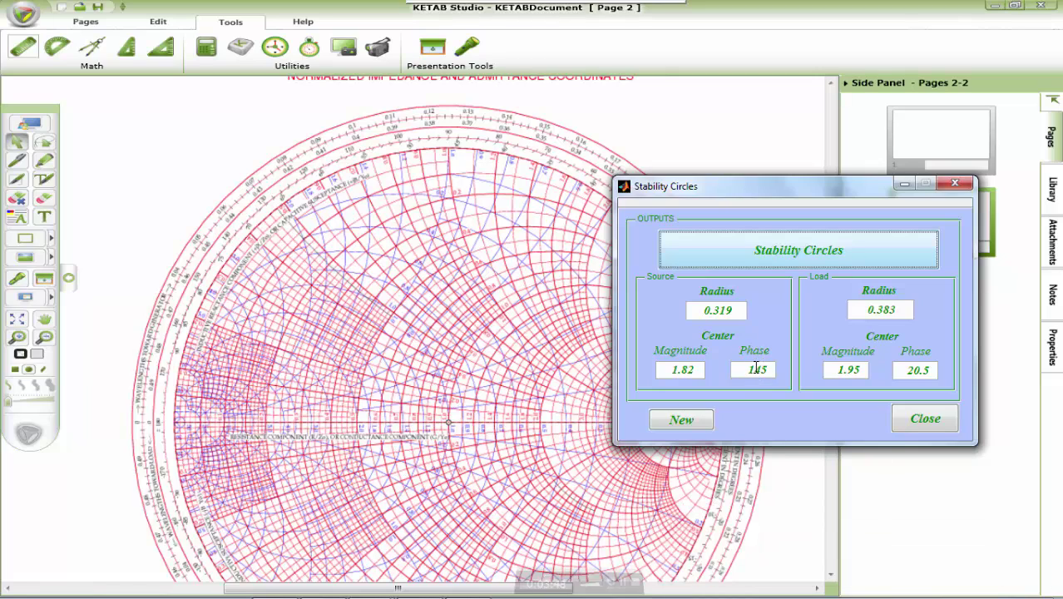
click(949, 184)
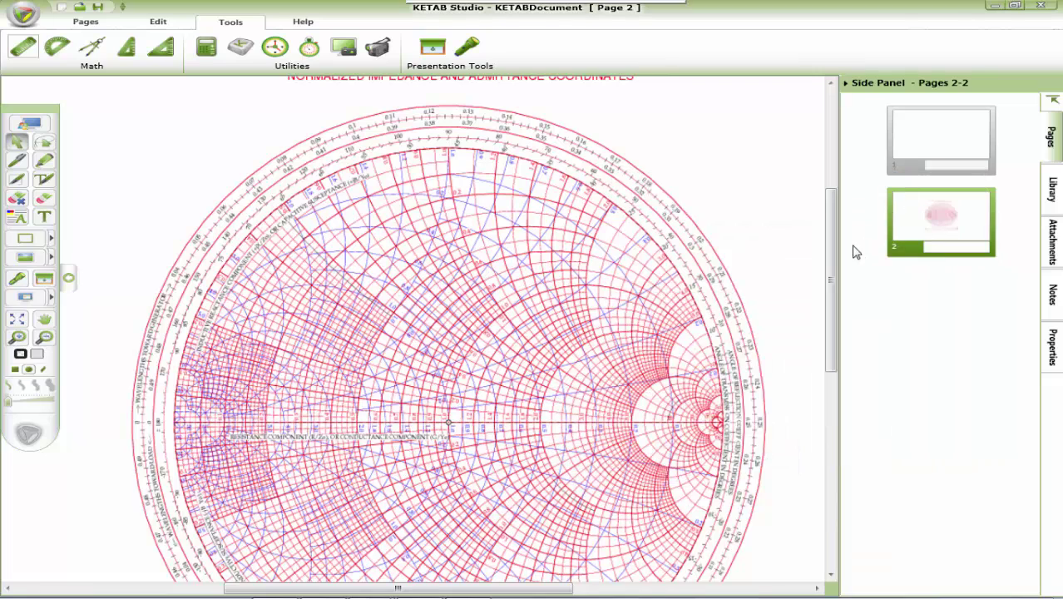
scroll(829, 284, down, 3)
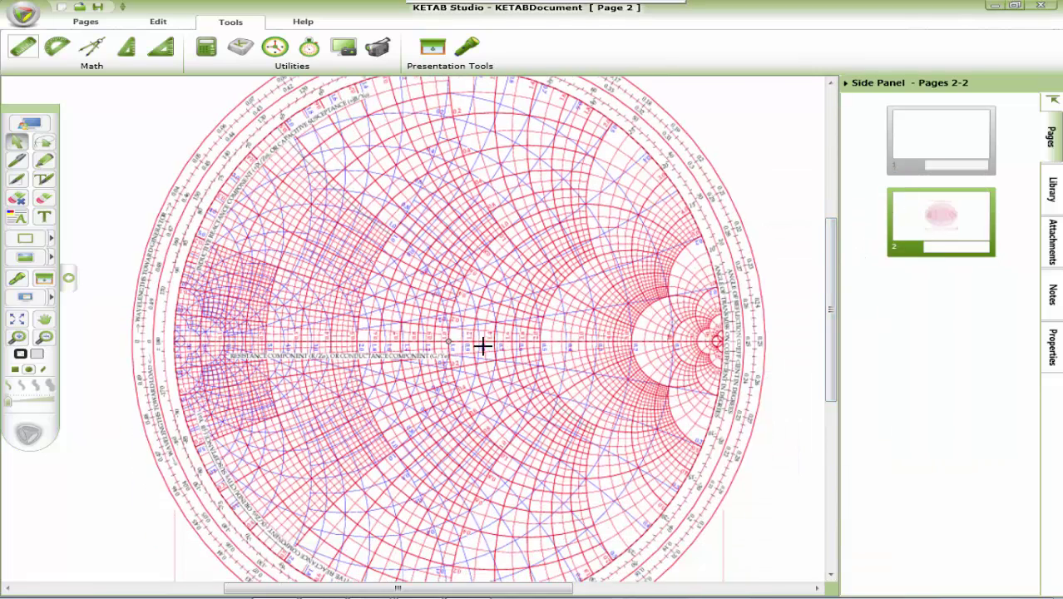
Step: Set the ruler from the chart centre along 145°, reaching past the upper-left rim
click(446, 340)
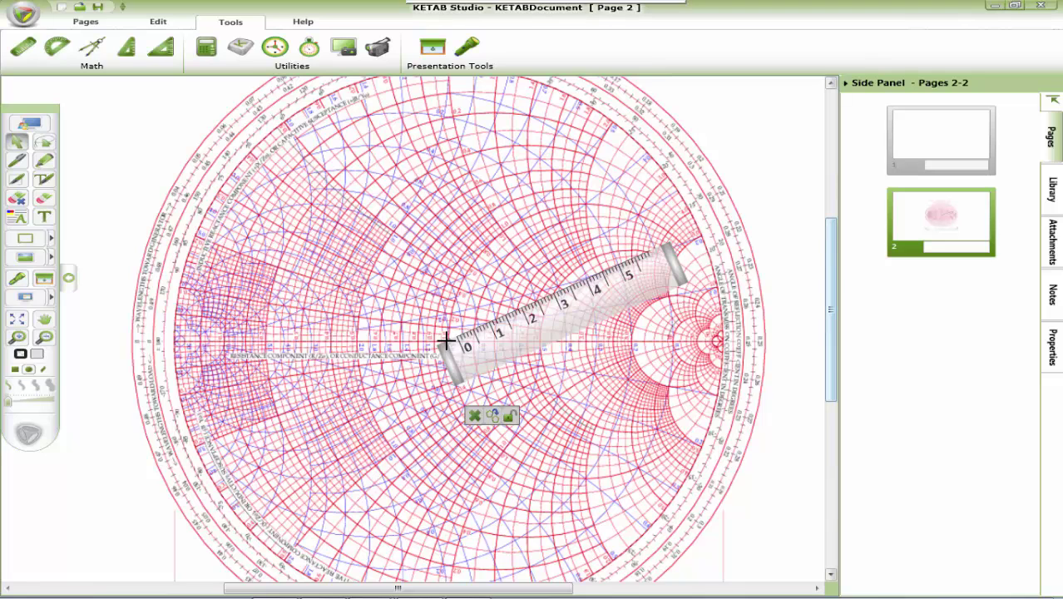
scroll(830, 241, up, 3)
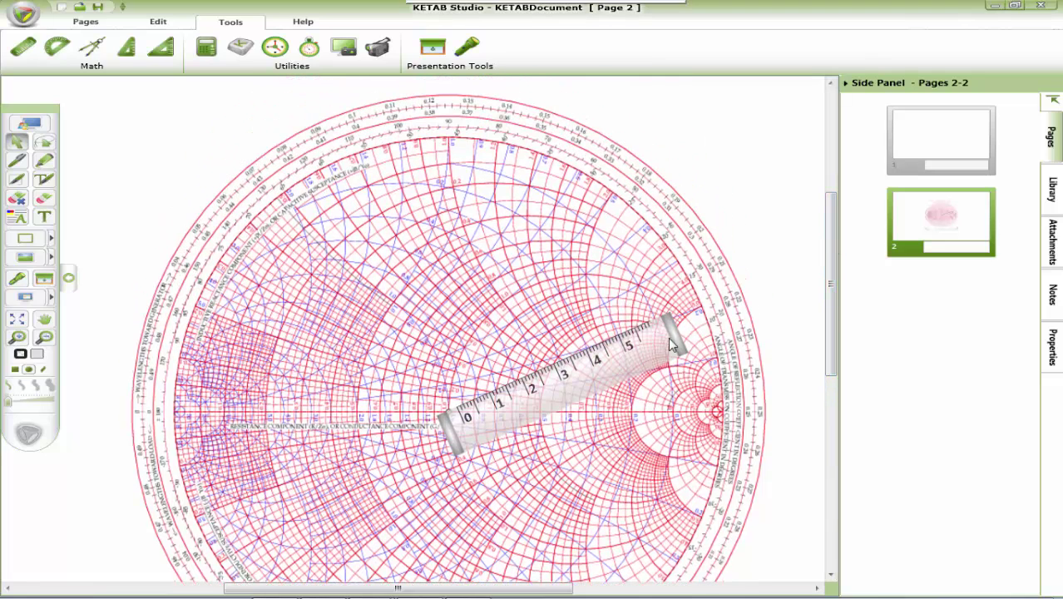
drag(672, 343, 177, 301)
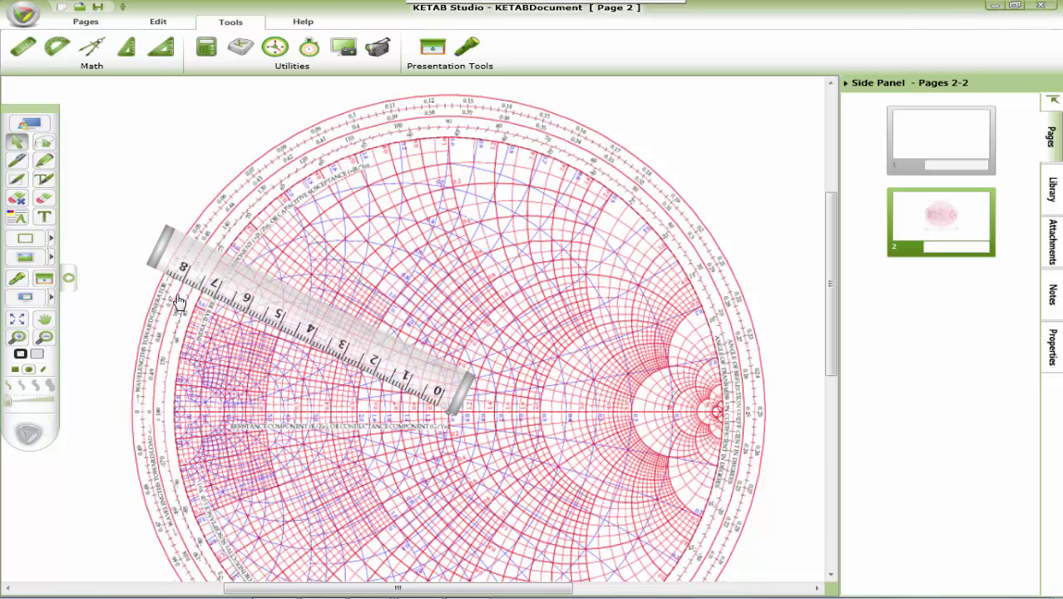
drag(452, 388, 446, 441)
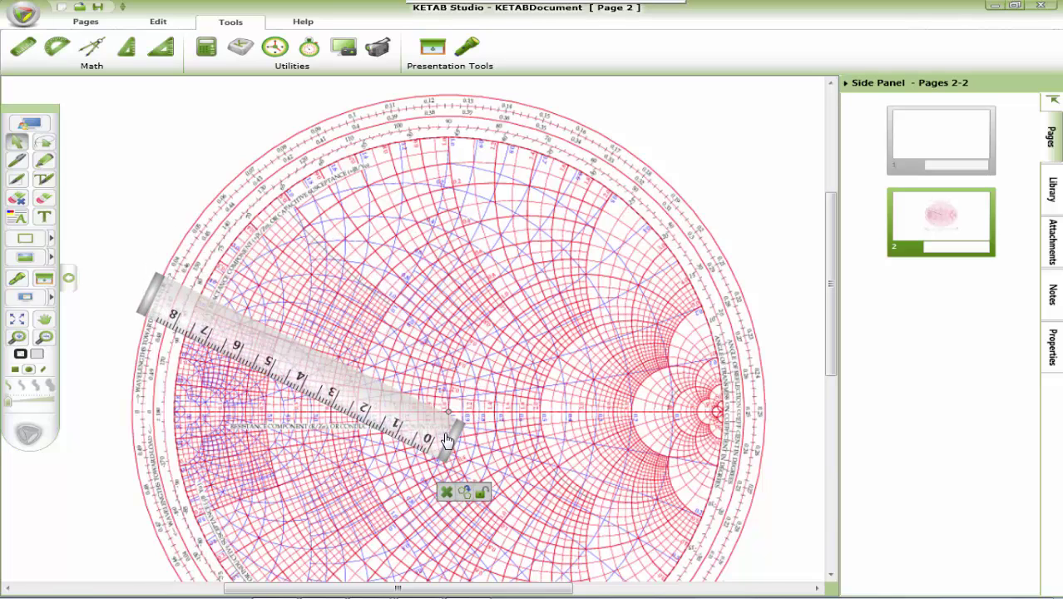
drag(155, 295, 145, 233)
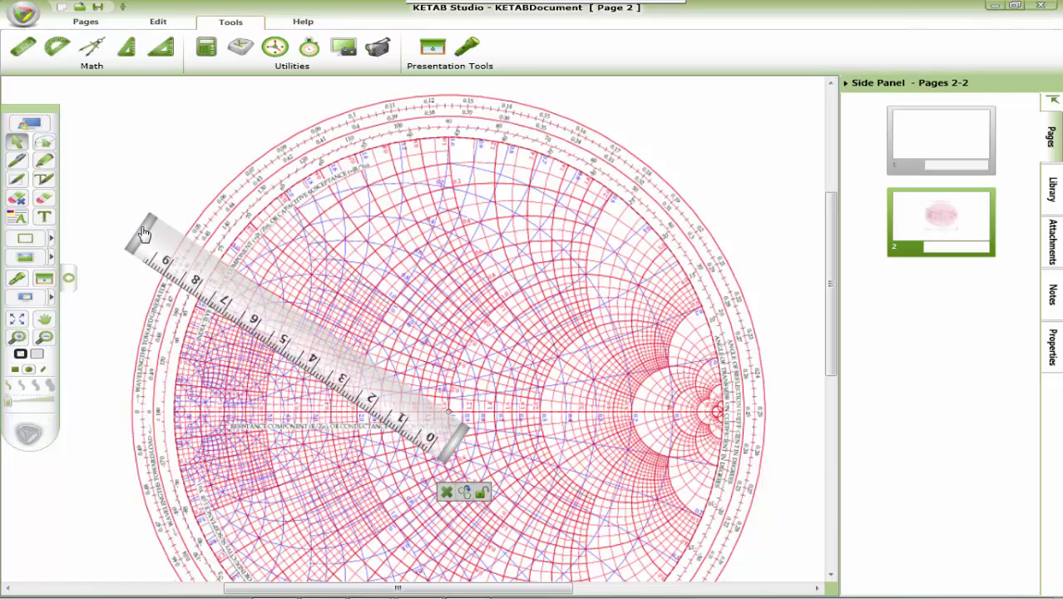
click(85, 21)
drag(447, 49, 466, 48)
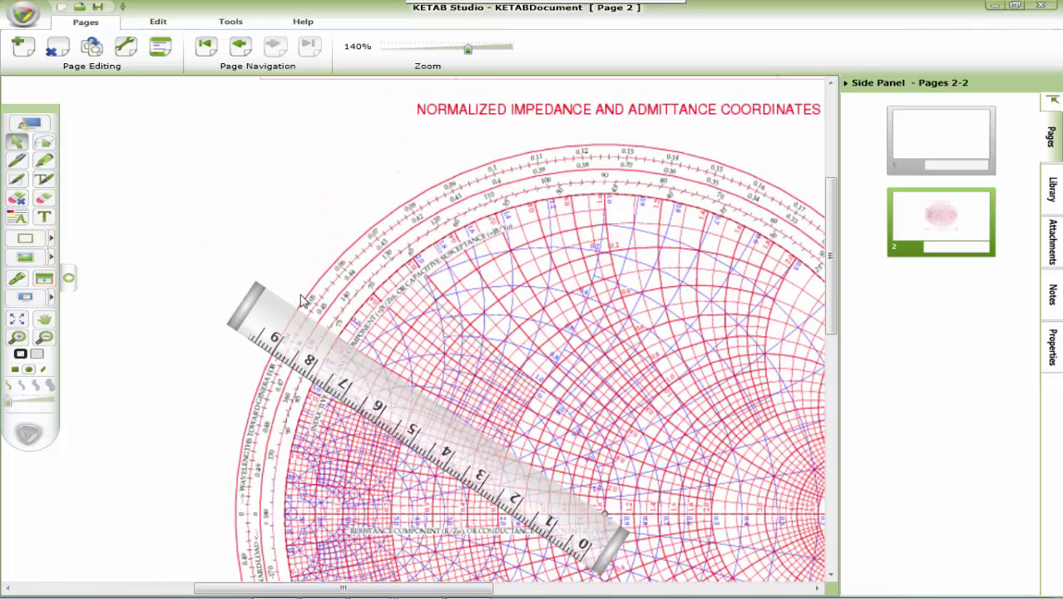
drag(249, 306, 129, 212)
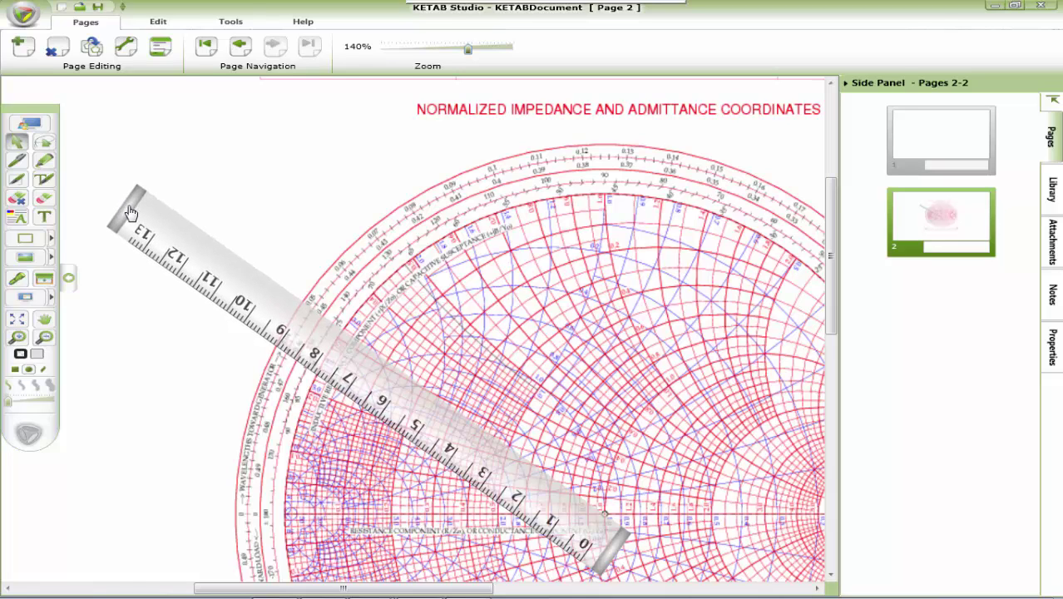
drag(468, 48, 442, 48)
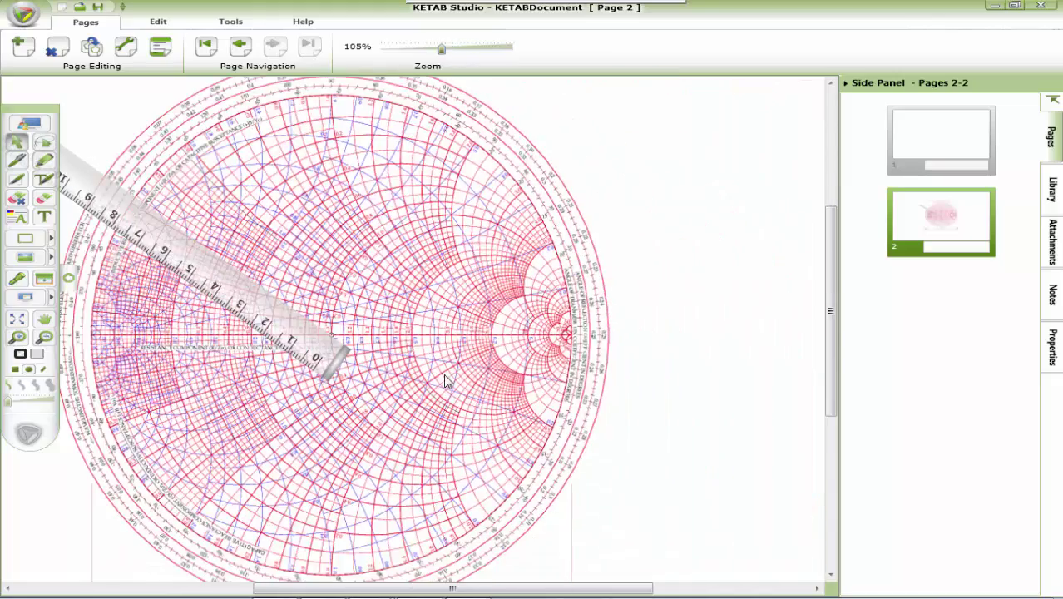
drag(427, 589, 343, 587)
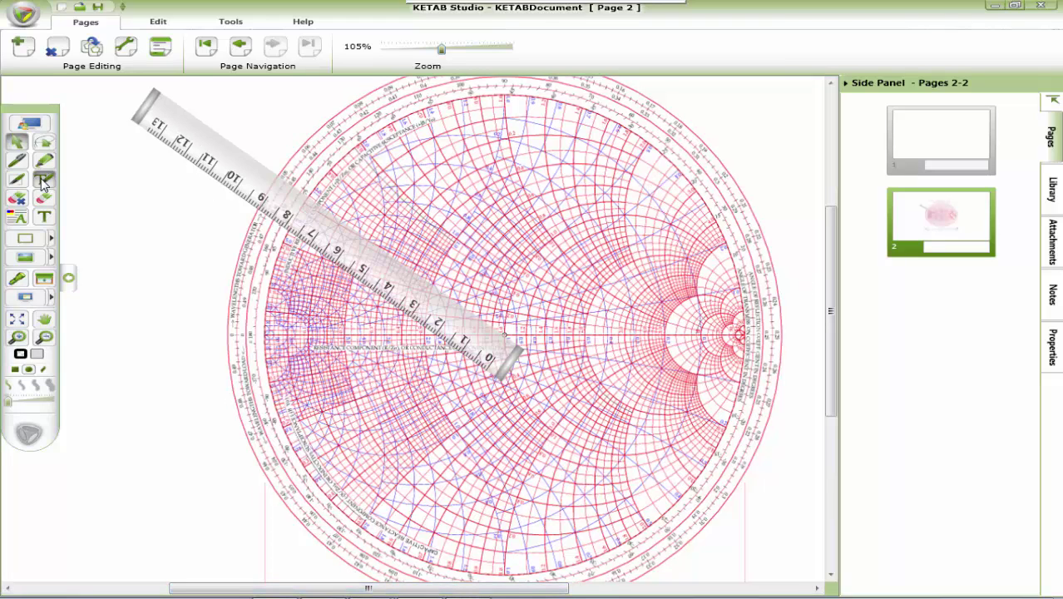
Step: Draw a straight pen line along the ruler's edge, then delete the ruler
click(16, 159)
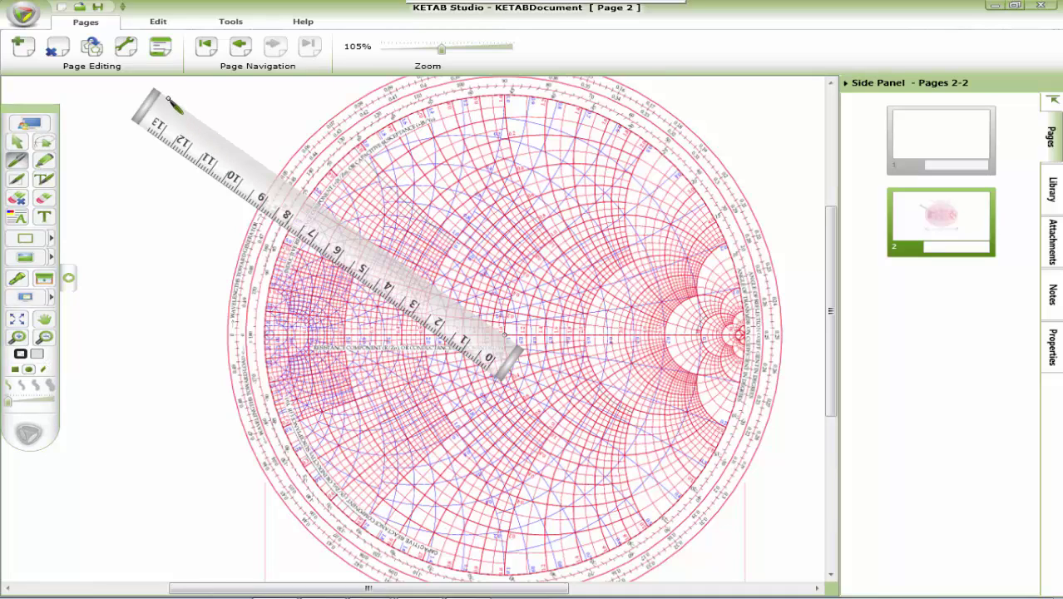
mouse_move(158, 90)
mouse_down()
mouse_move(492, 311)
mouse_move(511, 337)
mouse_up()
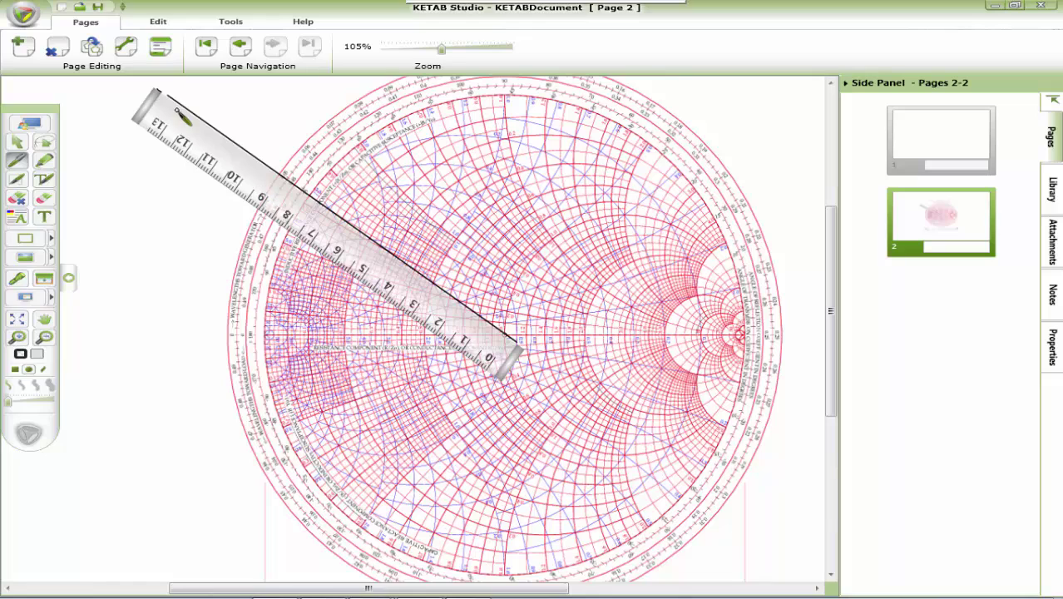
click(17, 142)
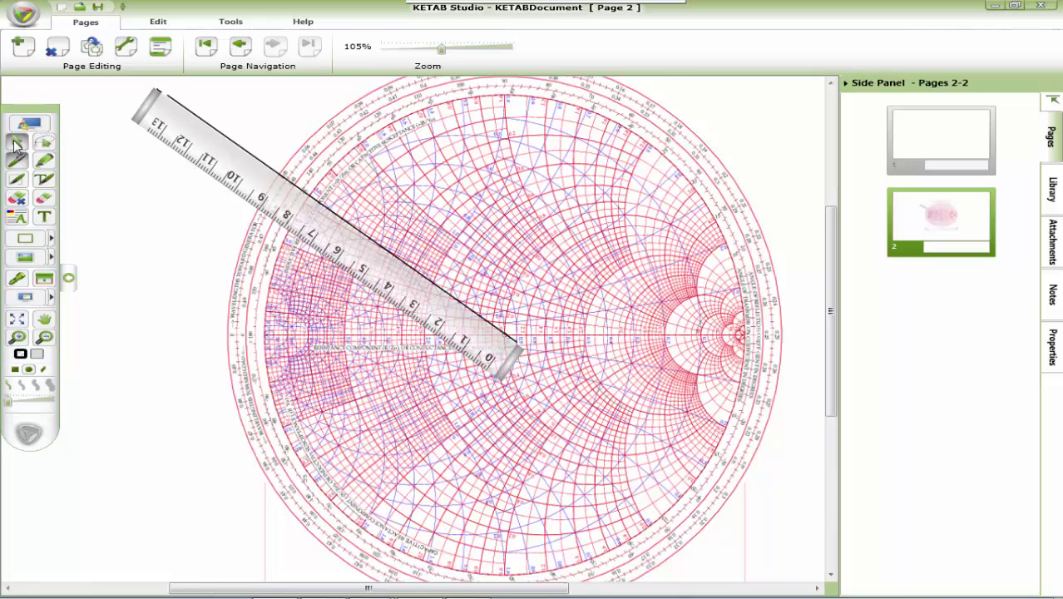
click(205, 150)
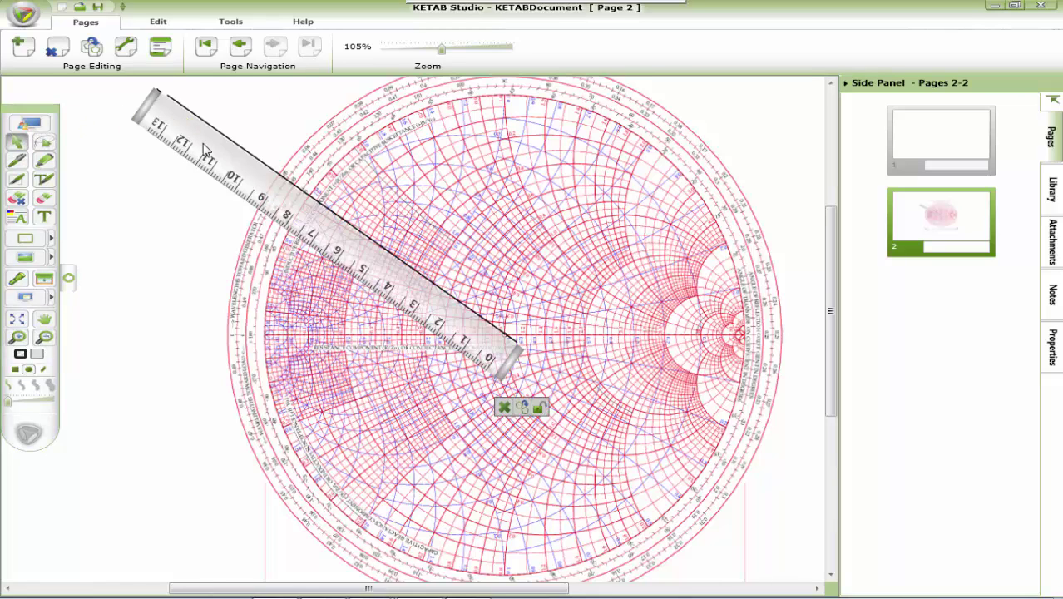
click(504, 407)
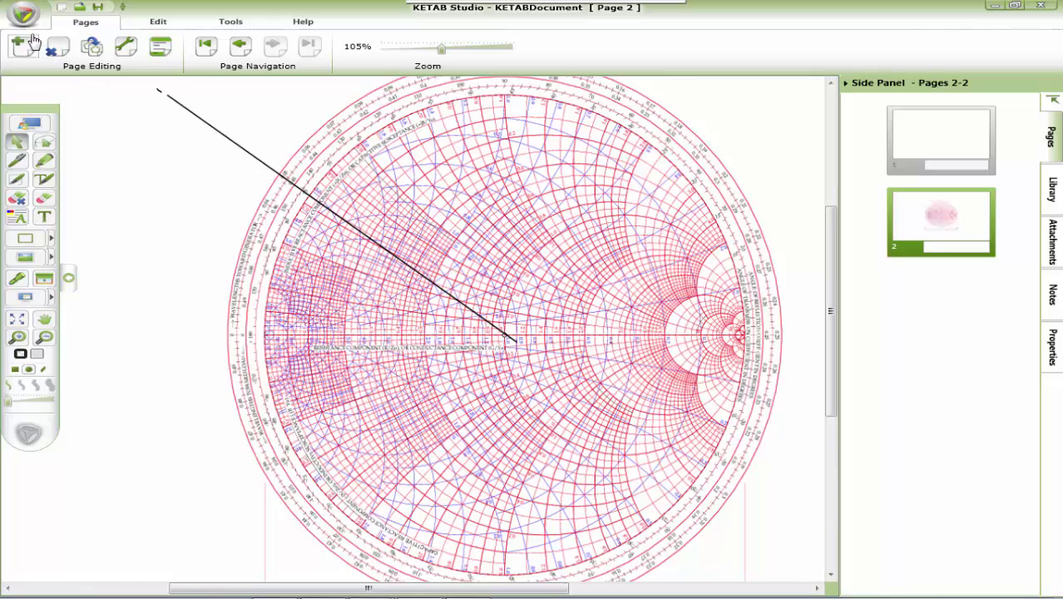
Step: Lay a new ruler horizontally from the chart centre to the rim, reading about 7.5
click(161, 25)
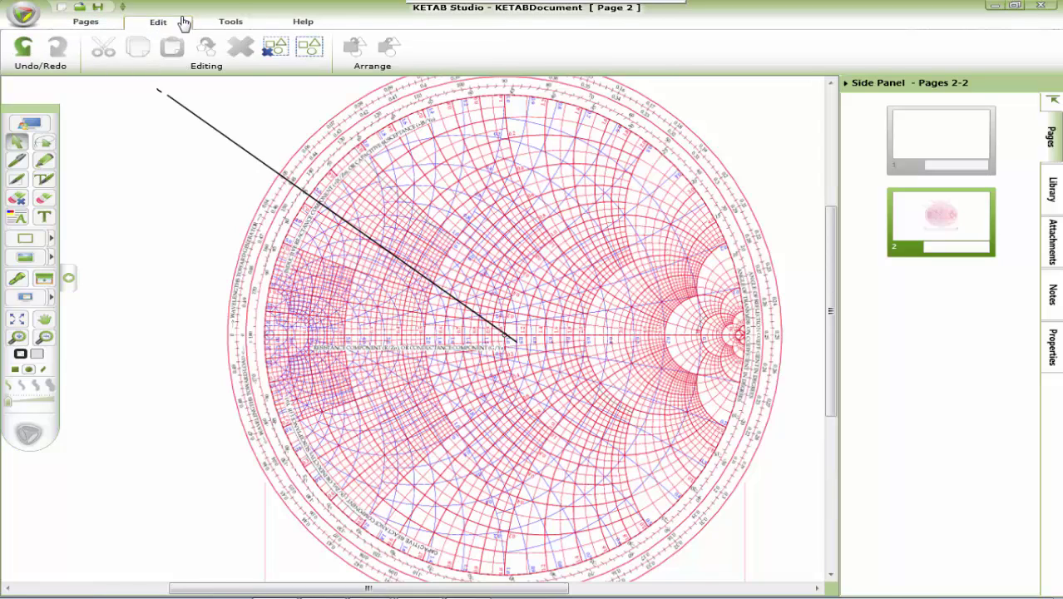
click(232, 25)
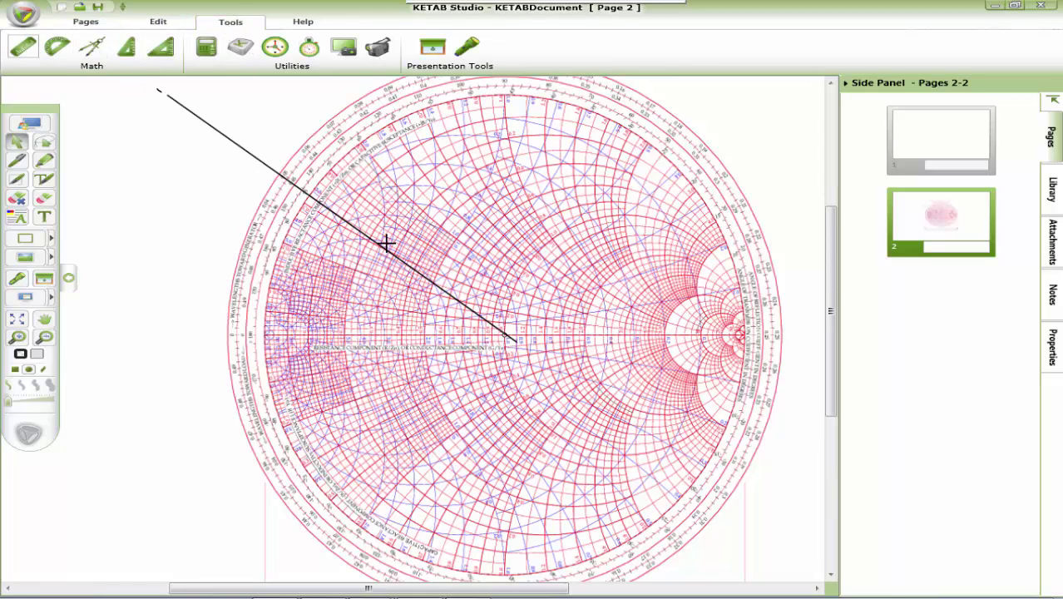
click(503, 335)
click(23, 46)
click(503, 335)
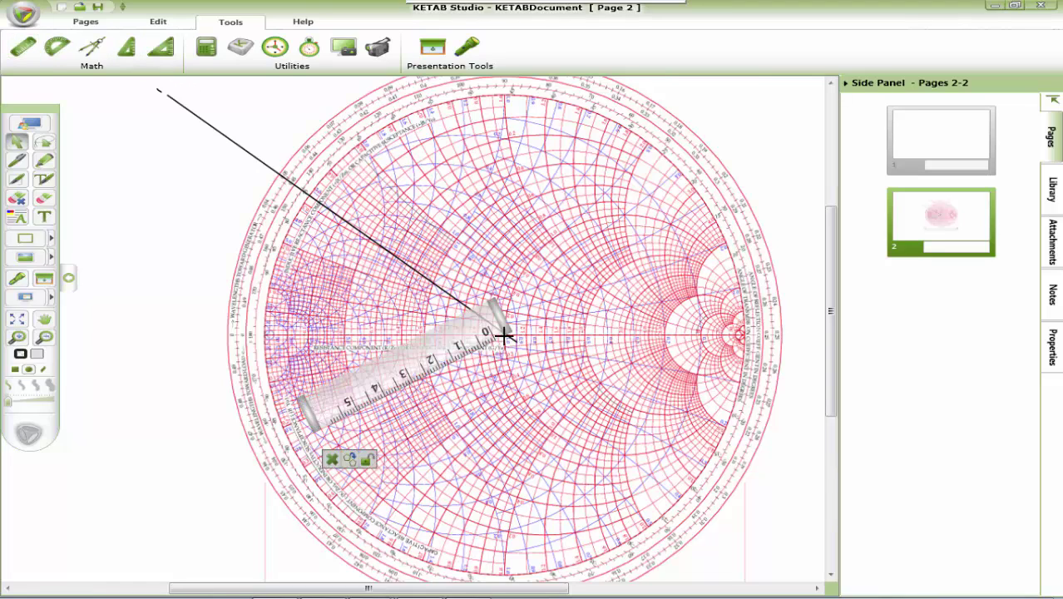
drag(402, 452, 759, 333)
mouse_move(657, 354)
mouse_down()
mouse_move(670, 348)
mouse_move(663, 351)
mouse_up()
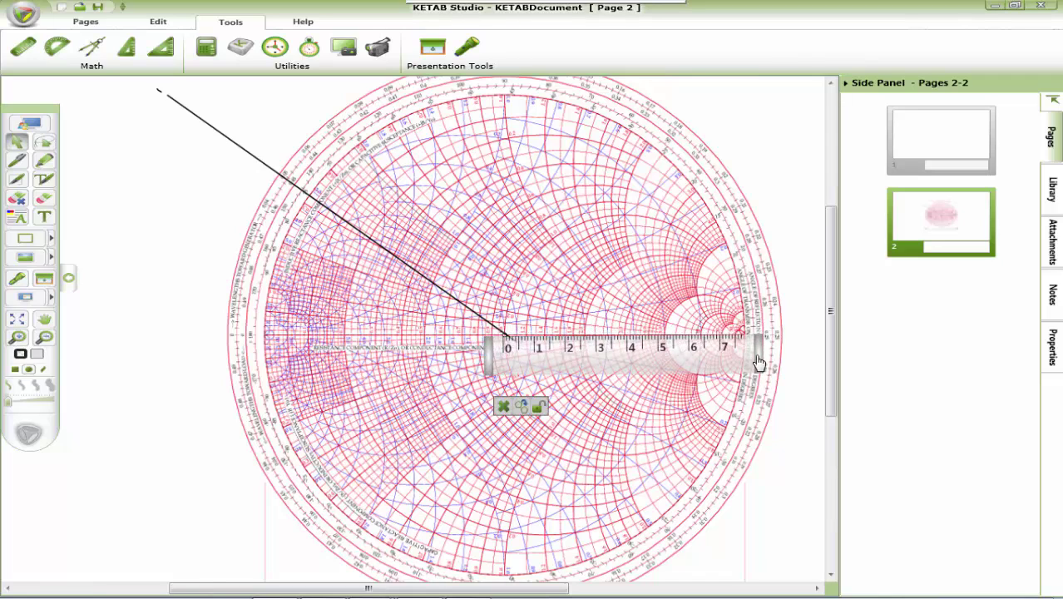
drag(760, 363, 759, 363)
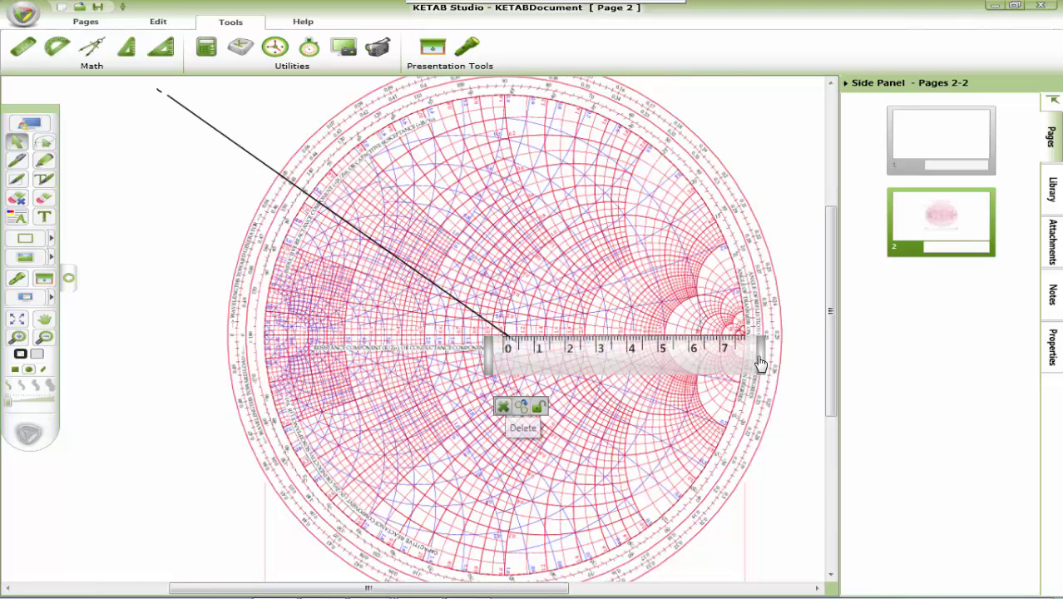
Step: Enter 7.8 × in the Calculator
click(208, 50)
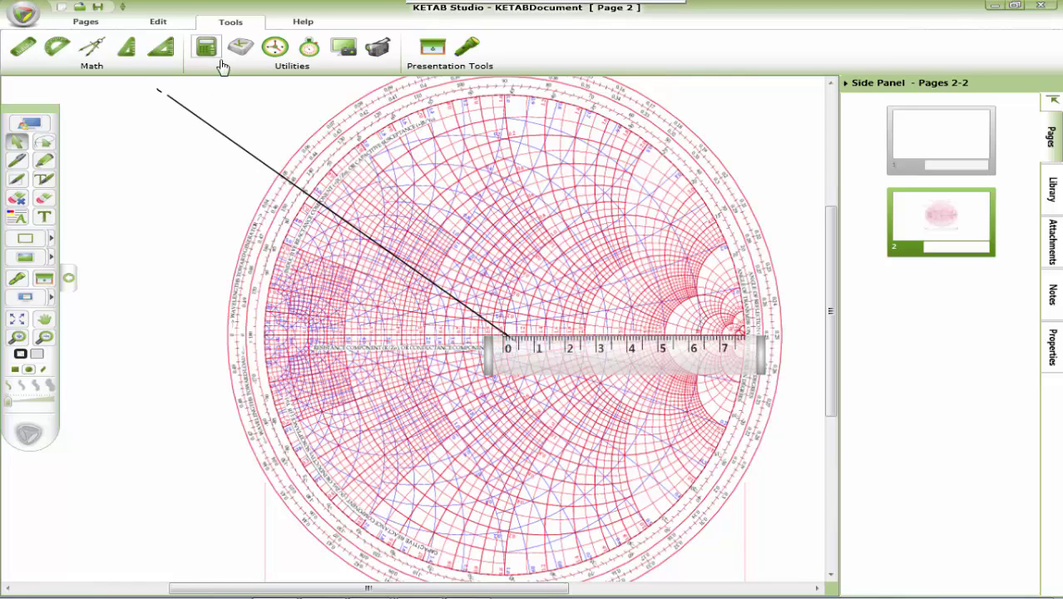
click(760, 298)
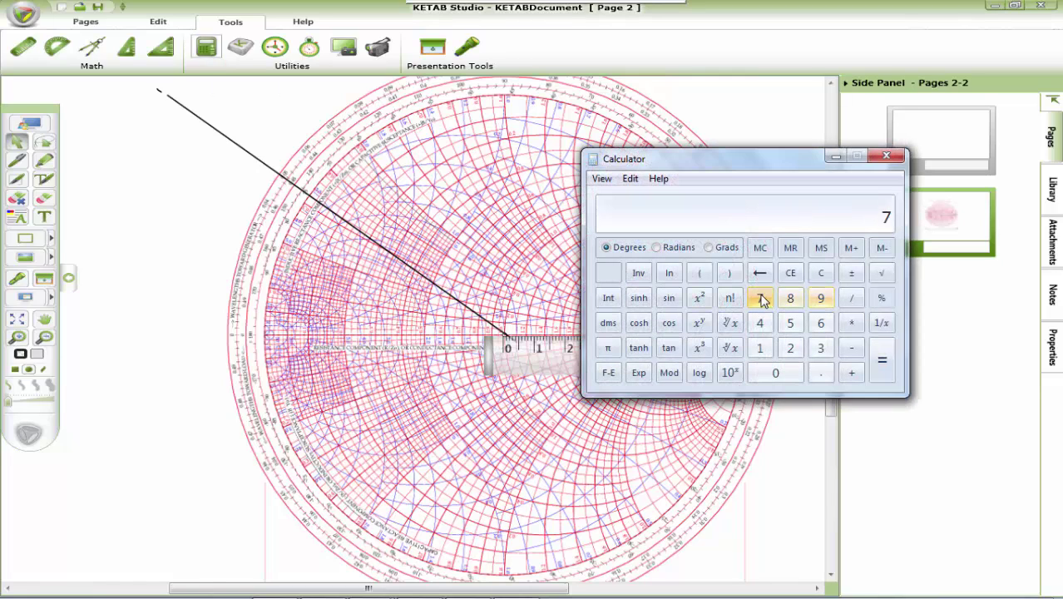
click(822, 373)
click(791, 298)
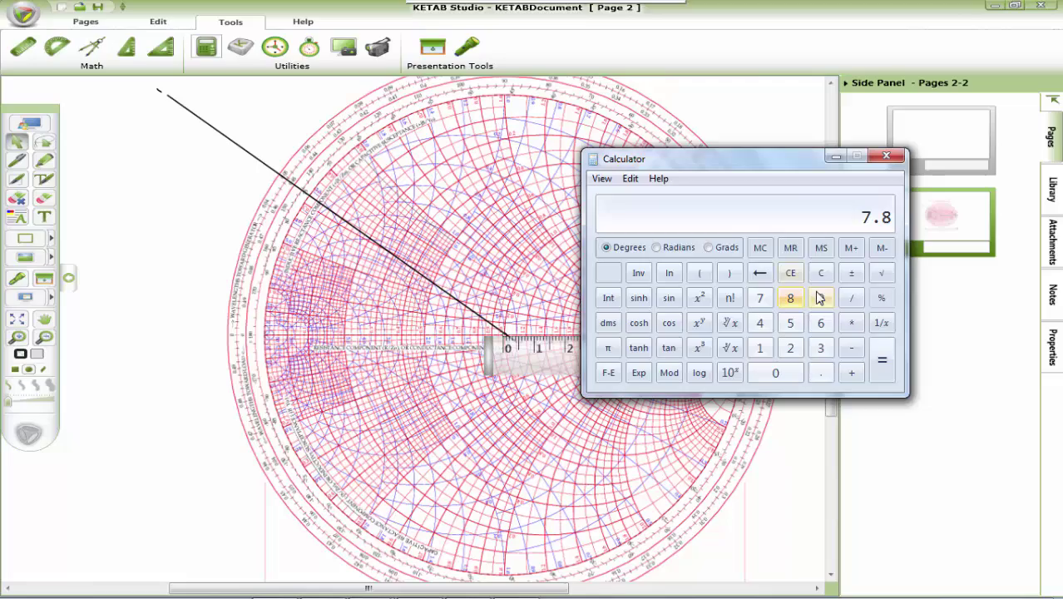
click(852, 323)
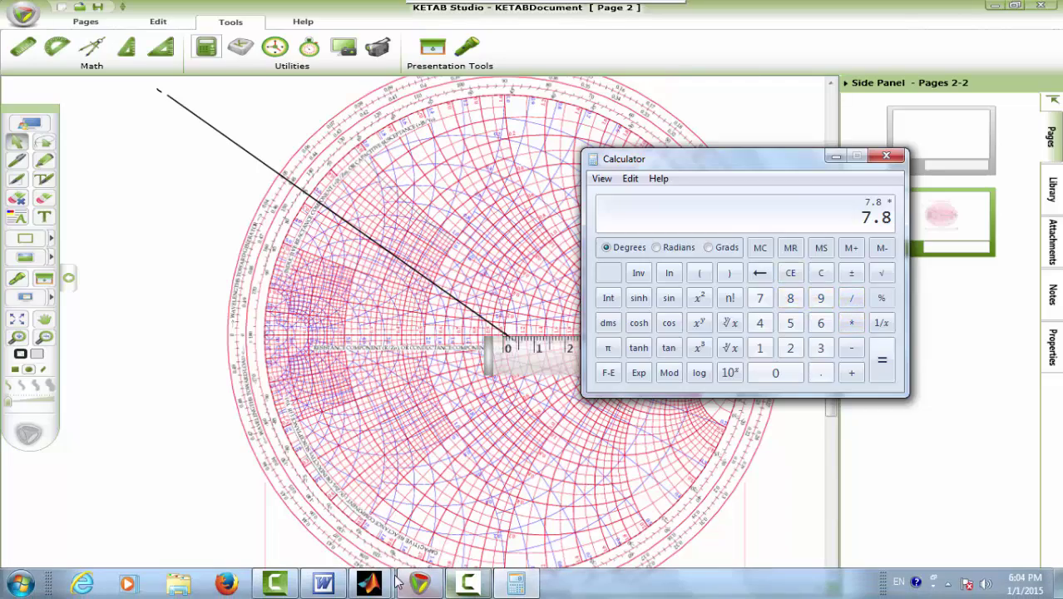
Step: Check the 1.82 centre magnitude in Stability Circles and finish the product, 14.196
click(382, 581)
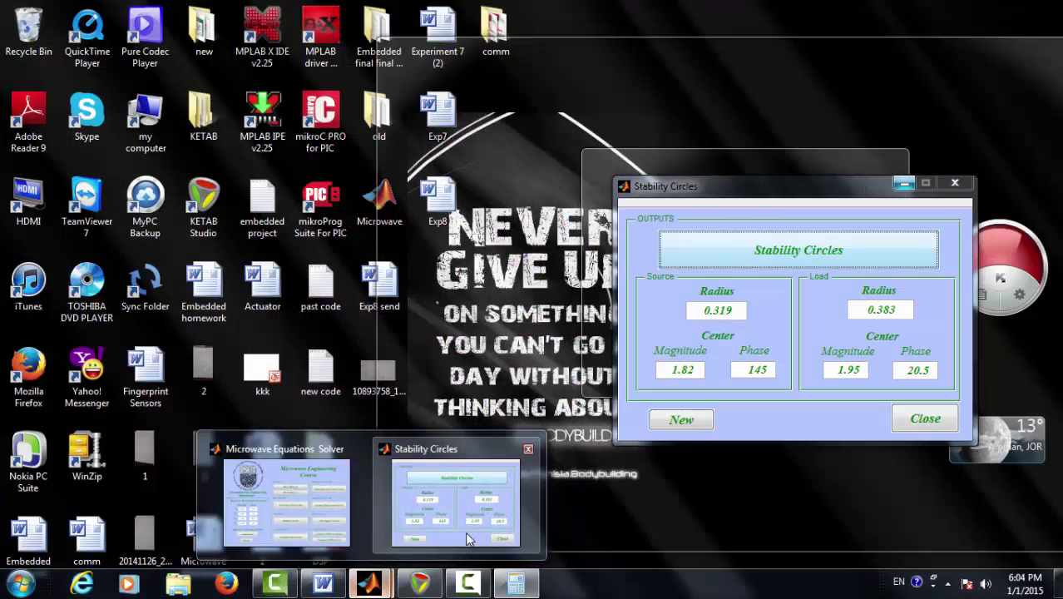
click(465, 529)
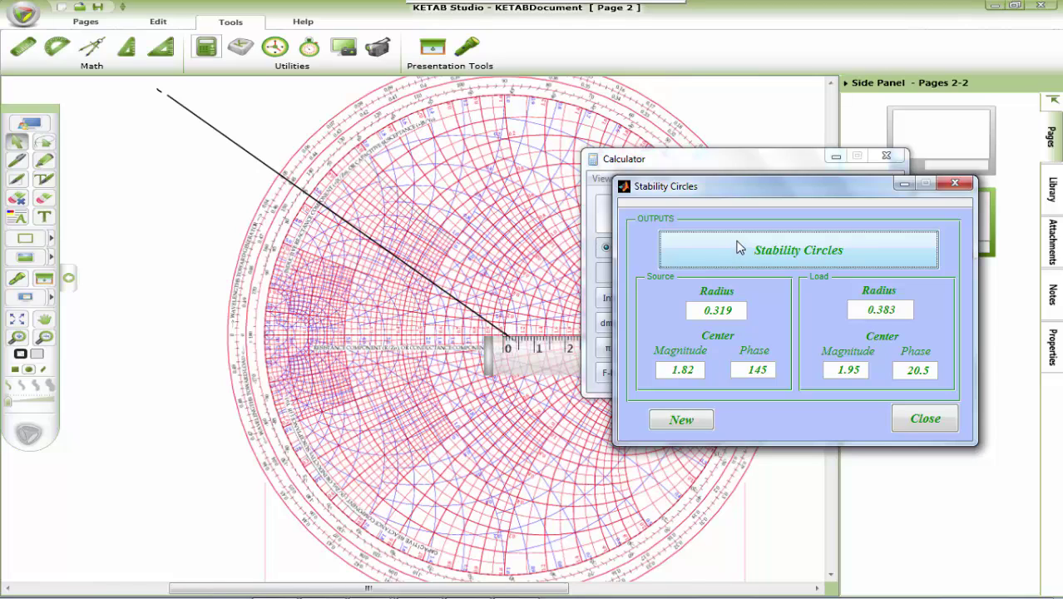
click(783, 156)
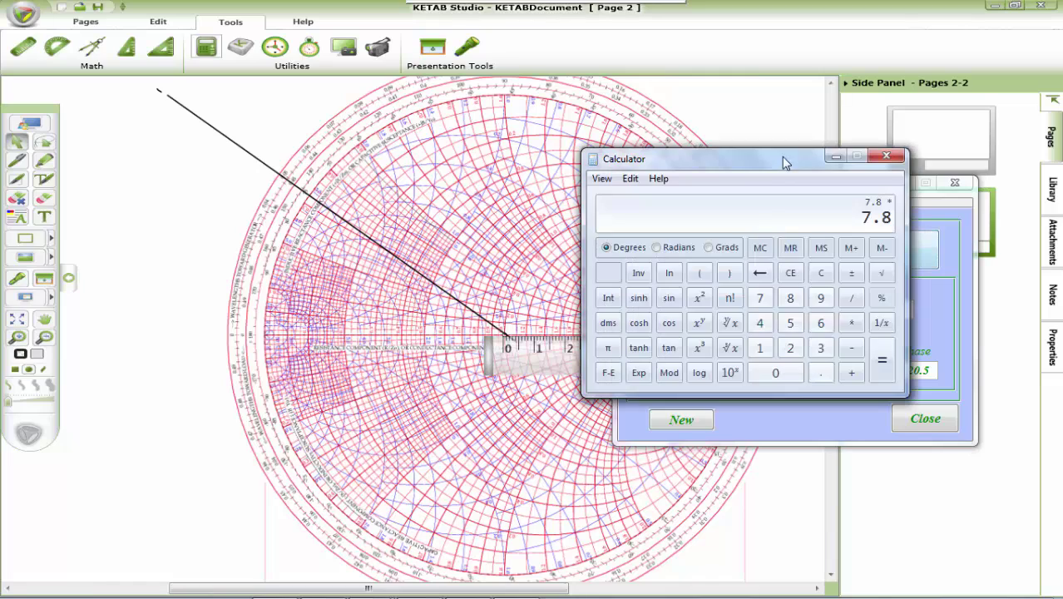
click(760, 348)
click(822, 373)
click(790, 298)
click(790, 348)
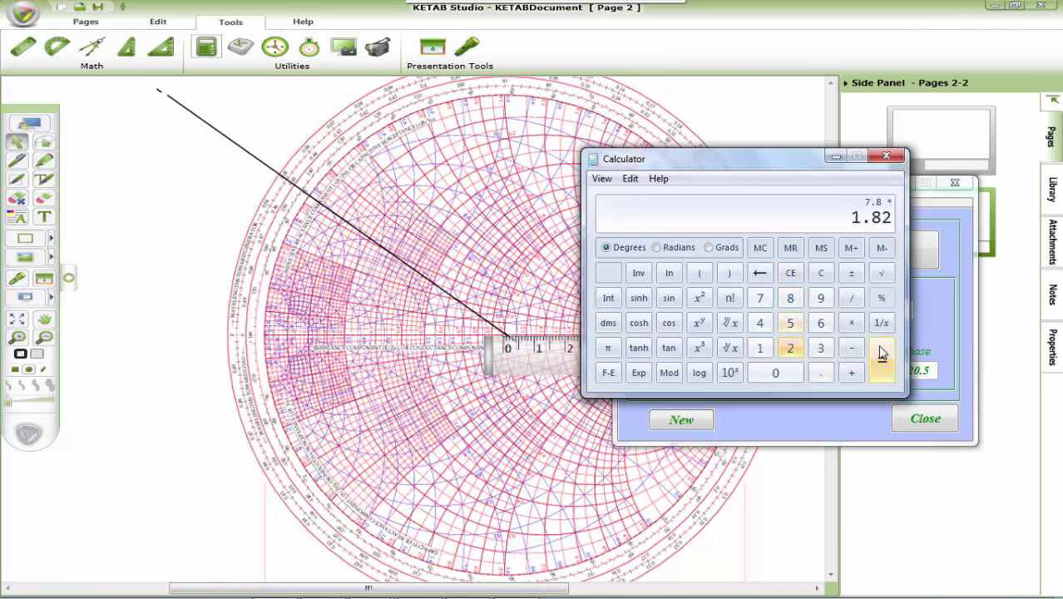
click(882, 359)
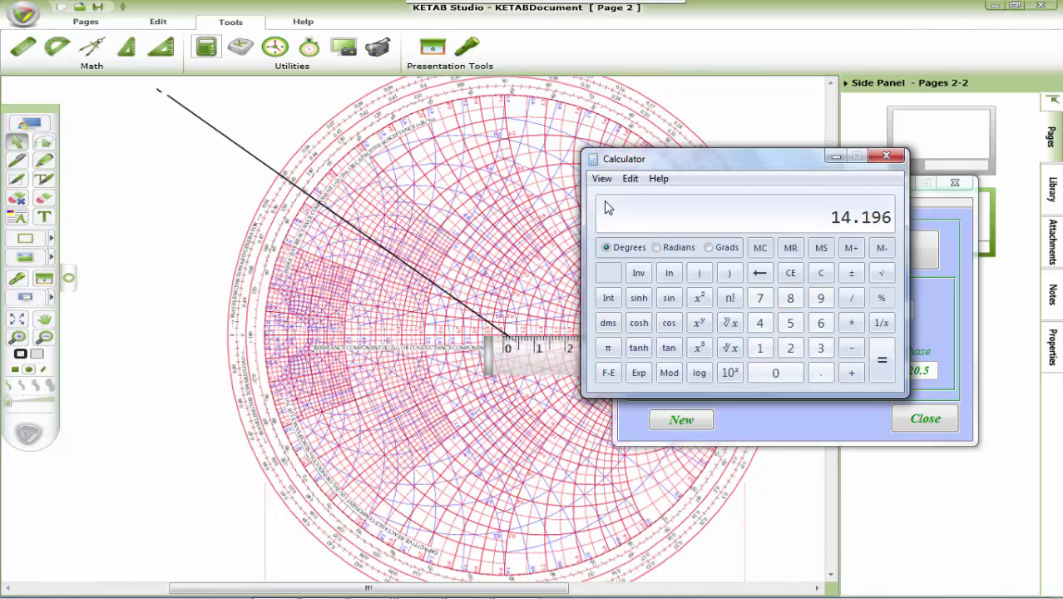
Step: Place a compass on the chart with green line colour and no fill
click(92, 46)
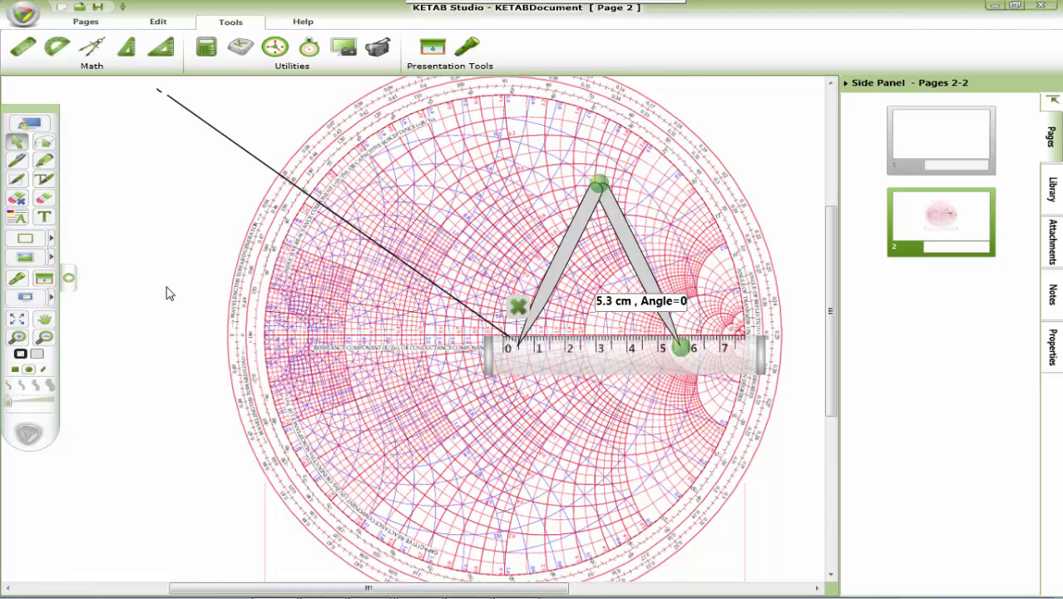
click(20, 354)
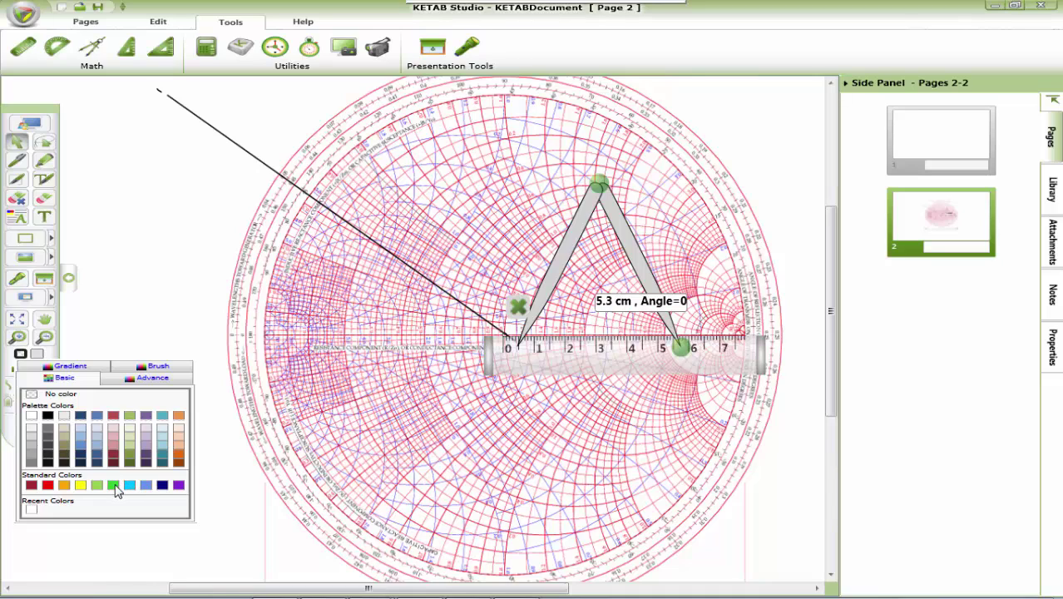
click(115, 487)
click(36, 355)
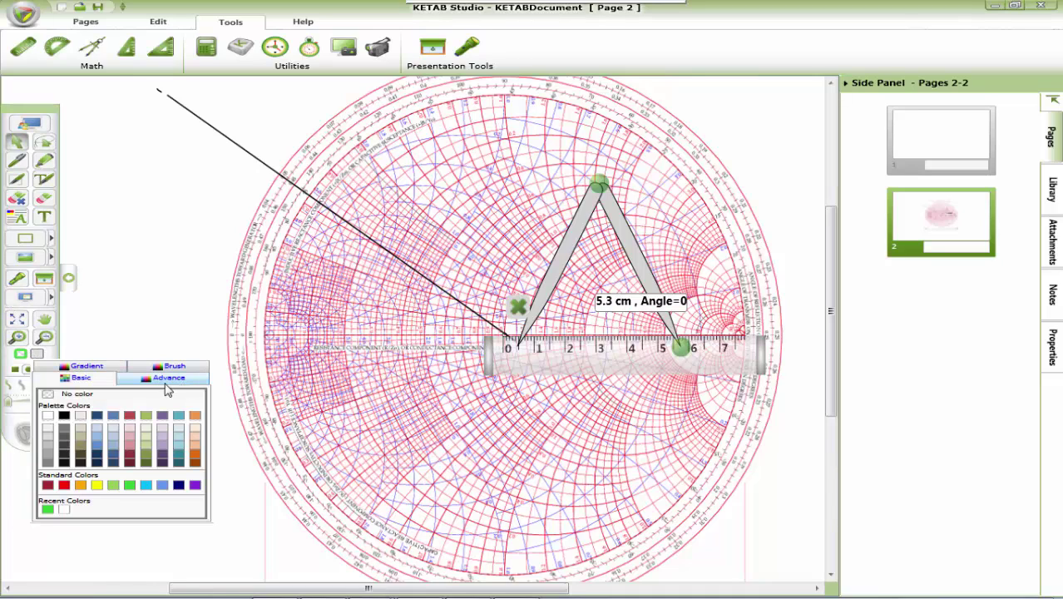
click(48, 396)
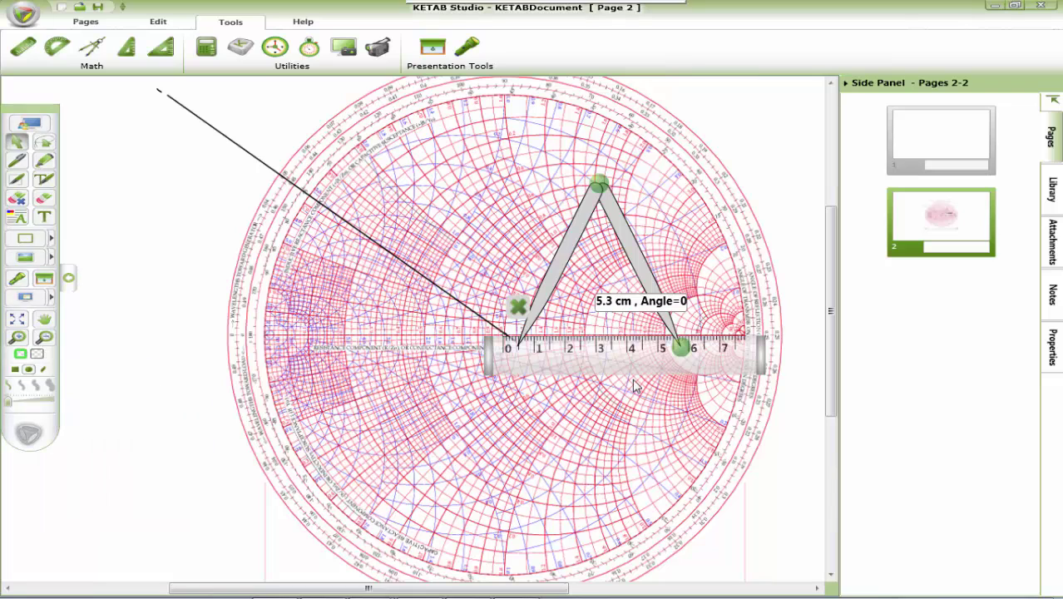
Step: Anchor the compass point at the chart centre and open it to 14.2 cm along the 145° line
drag(682, 348, 197, 116)
drag(491, 353, 479, 342)
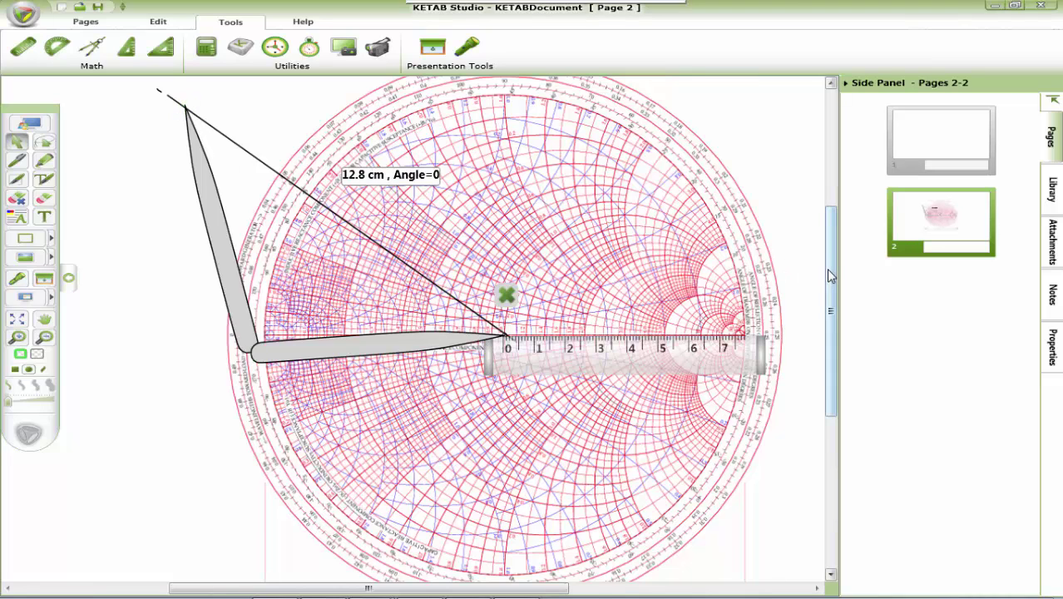
scroll(829, 279, up, 3)
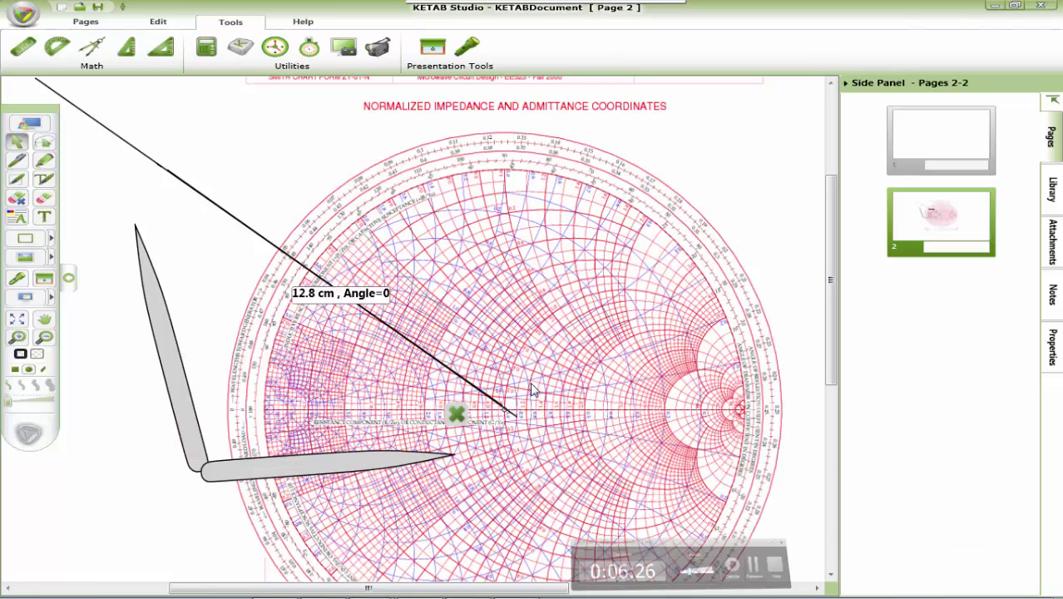
drag(308, 465, 361, 423)
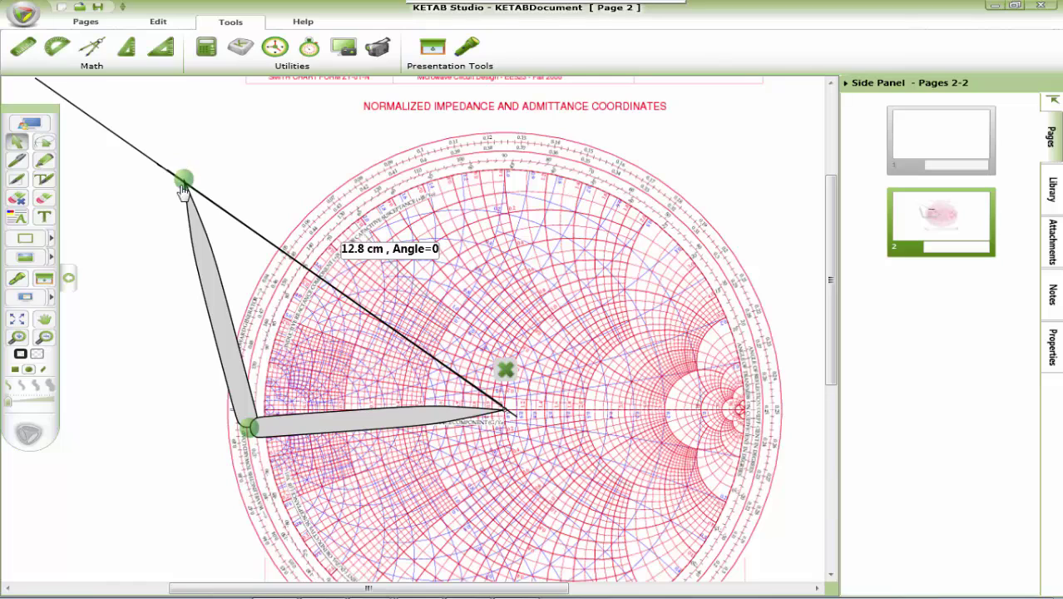
drag(184, 185, 144, 166)
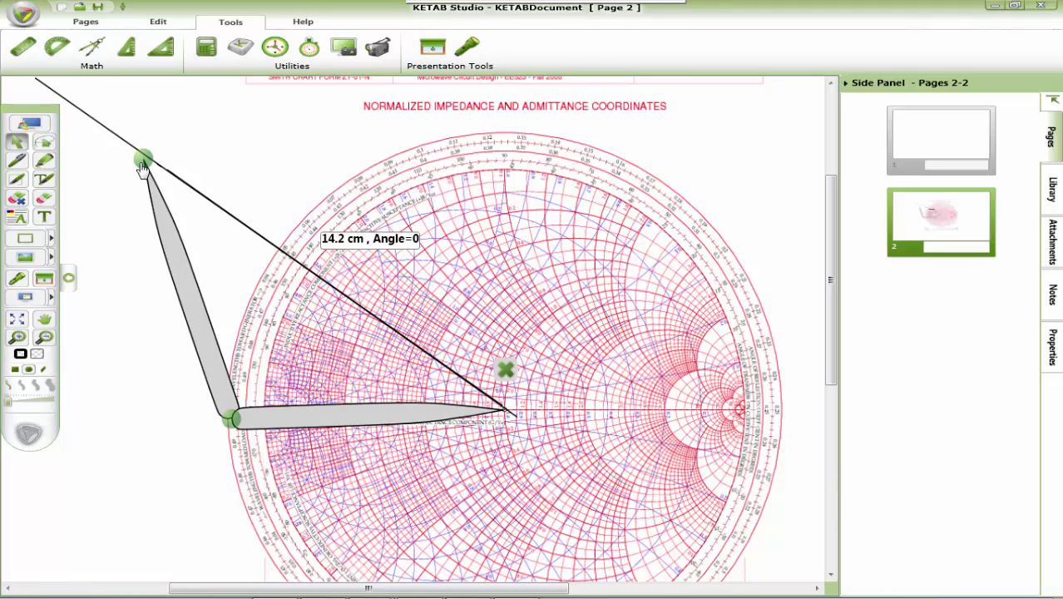
Step: Swing the green compass pencil to mark an arc across the 145° line at 14.2 cm
click(22, 354)
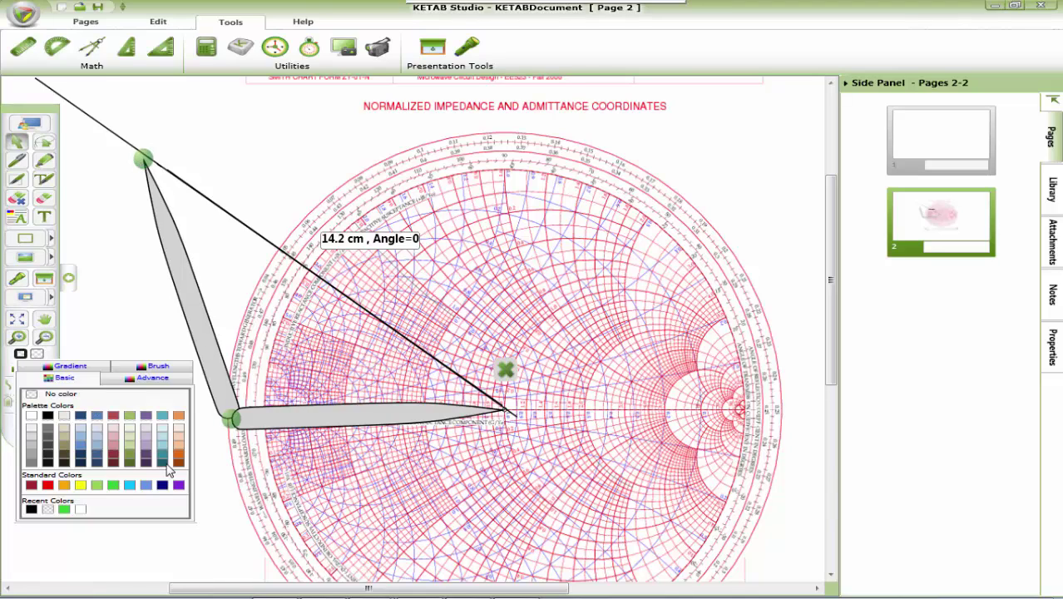
click(97, 486)
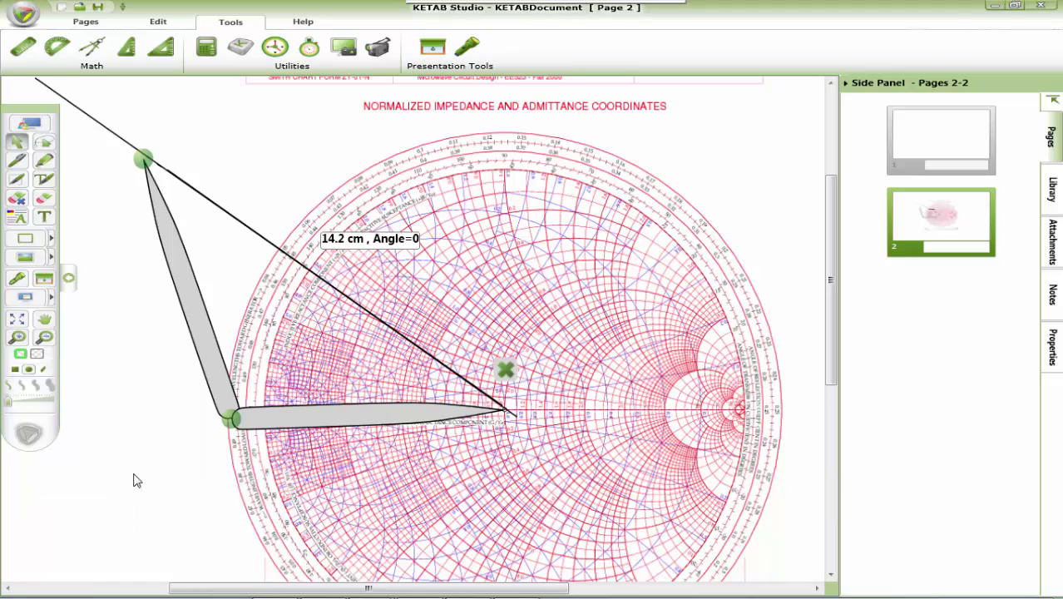
click(206, 337)
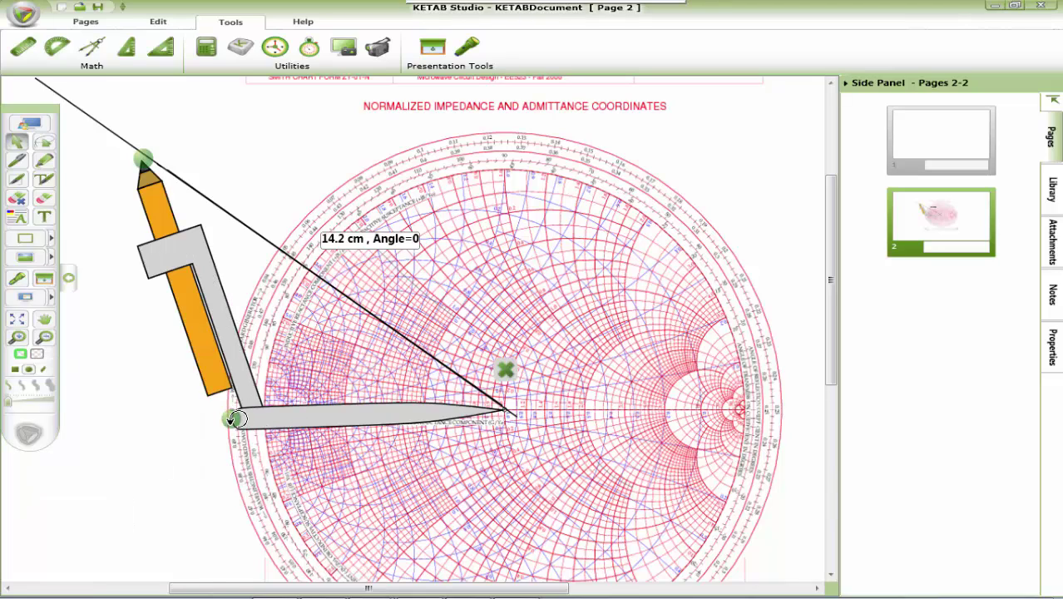
click(213, 346)
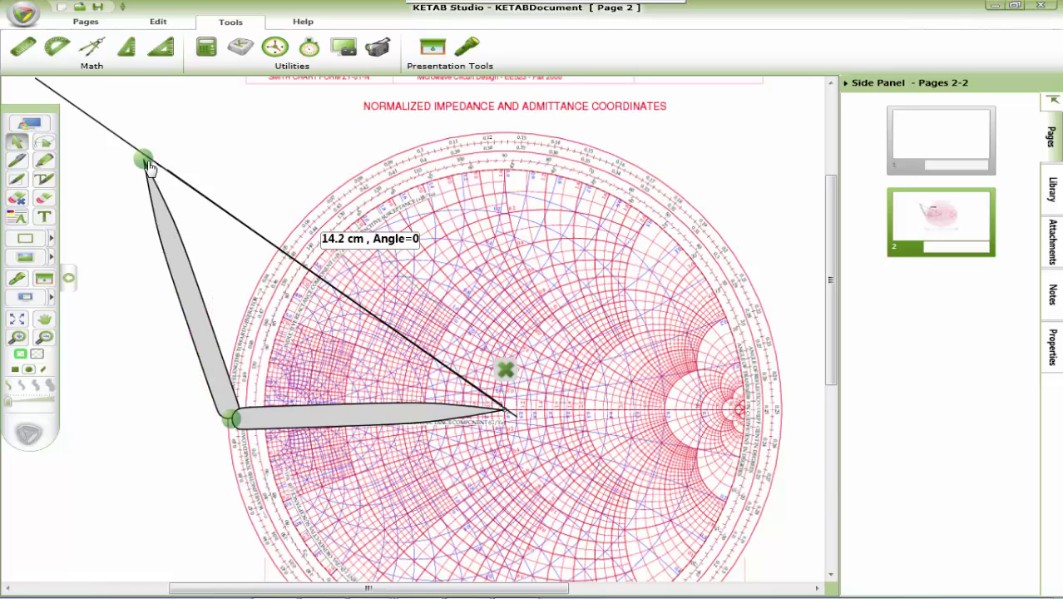
mouse_move(220, 418)
mouse_down()
mouse_move(227, 382)
mouse_move(218, 460)
mouse_up()
click(197, 208)
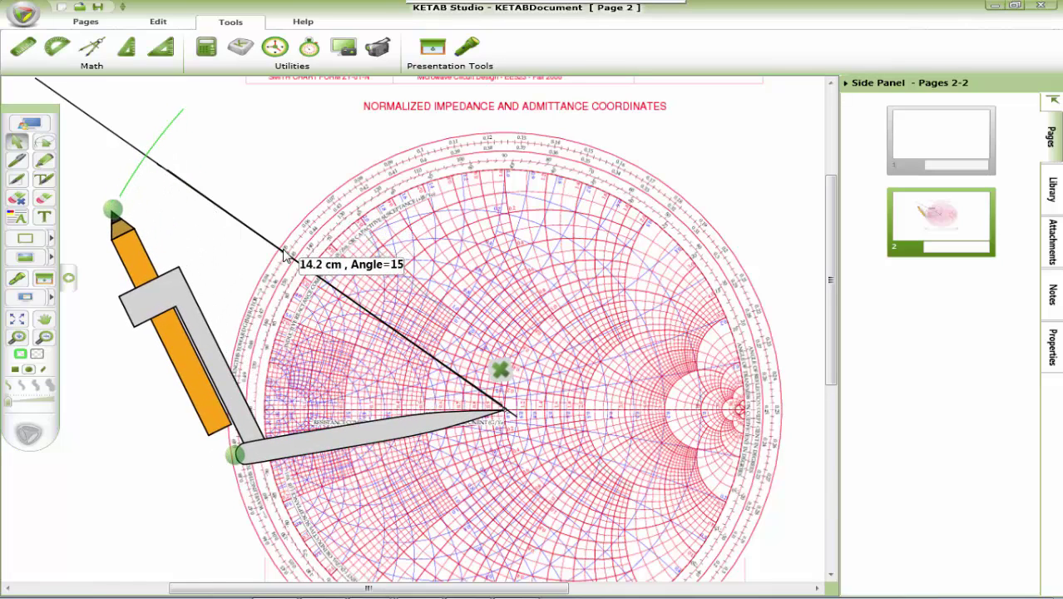
Step: Check the Stability Circles results, then return to the chart
mouse_move(428, 594)
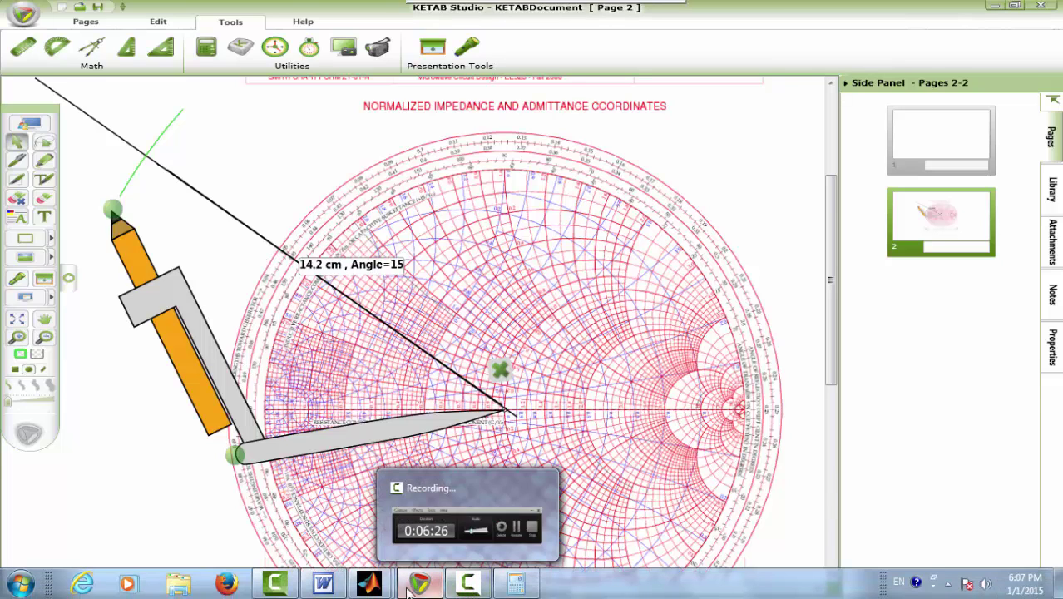
mouse_move(369, 584)
click(454, 496)
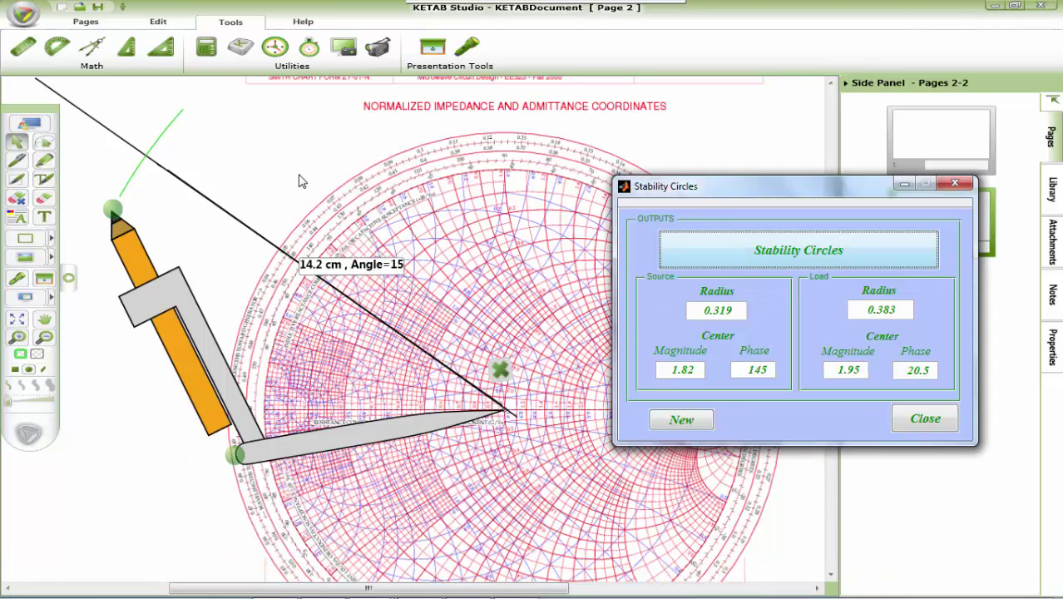
click(302, 181)
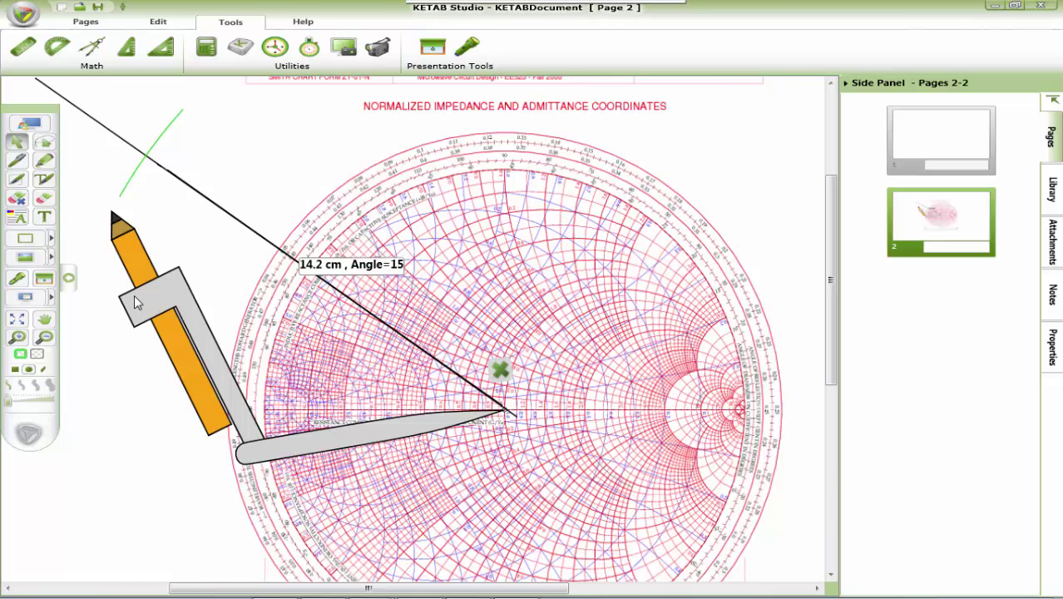
Step: Close the compass to 2.5 cm using the scale below the chart
mouse_move(214, 309)
mouse_down()
mouse_move(279, 341)
mouse_move(244, 298)
mouse_up()
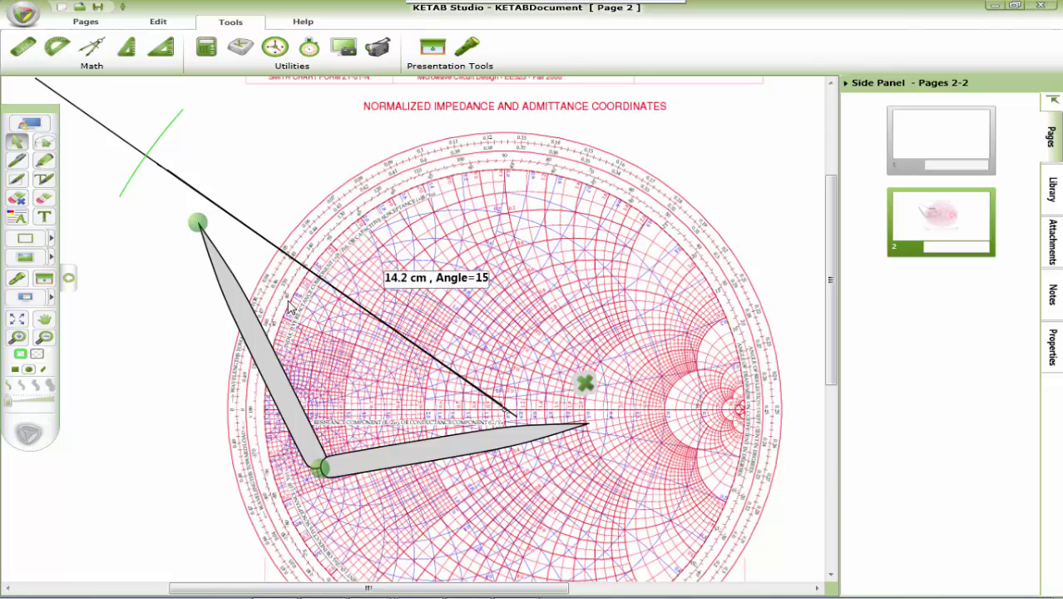
drag(198, 223, 430, 351)
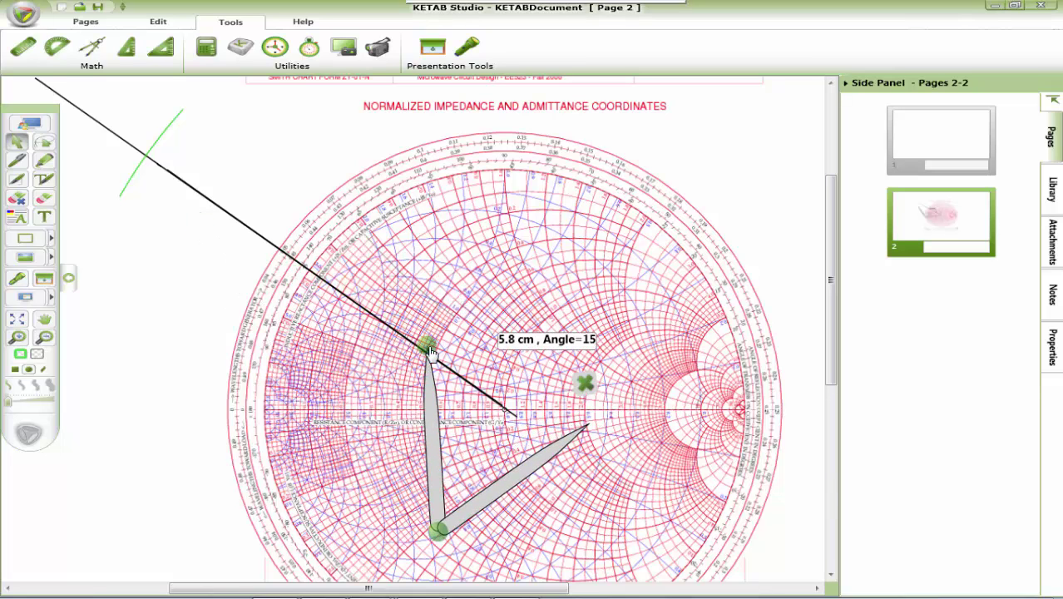
scroll(424, 374, down, 3)
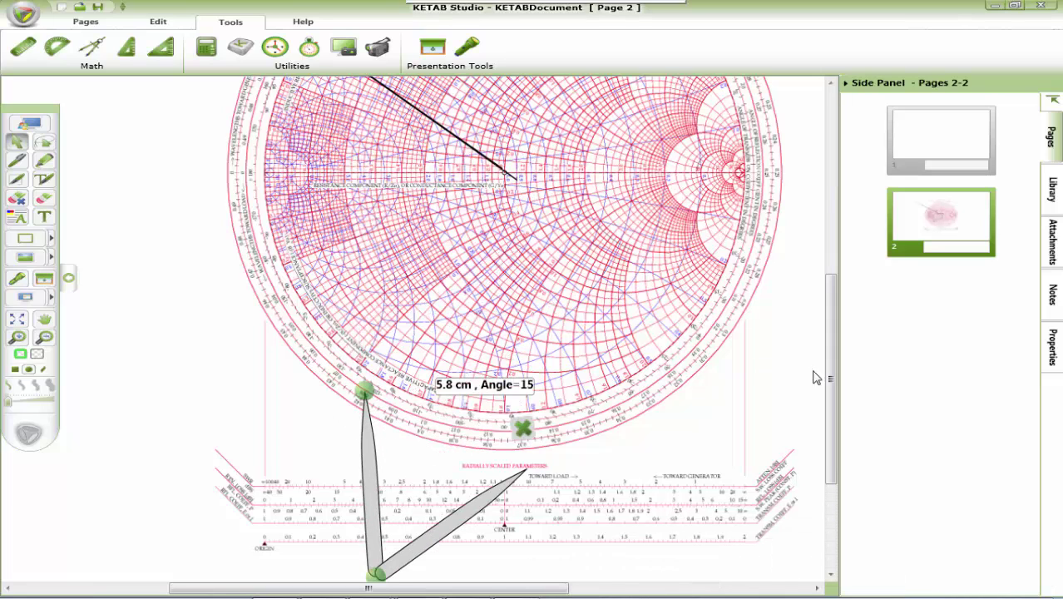
drag(829, 389, 828, 456)
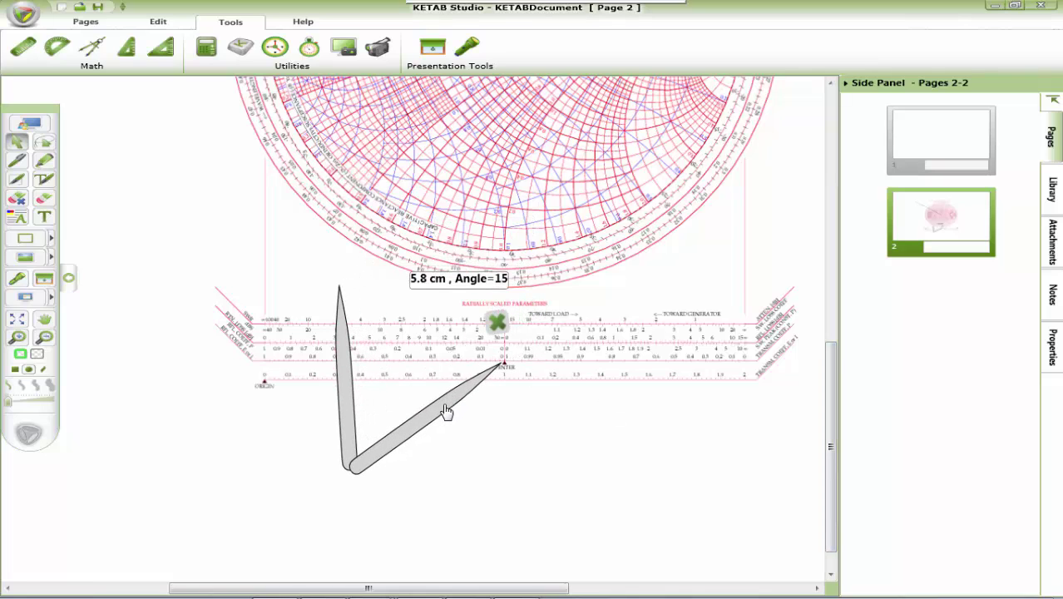
drag(339, 286, 324, 367)
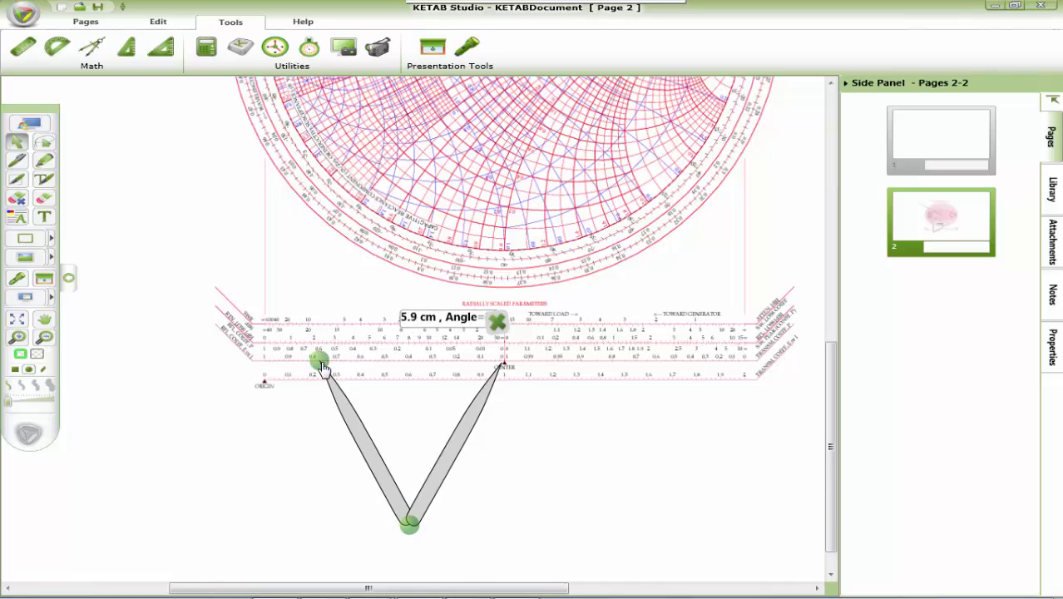
drag(324, 367, 383, 367)
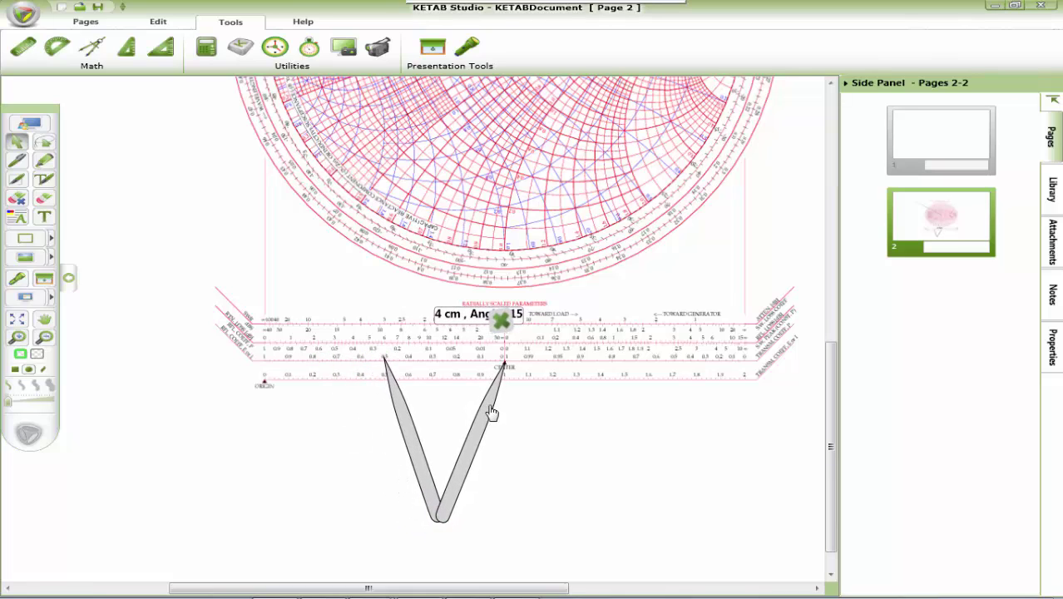
mouse_move(382, 359)
drag(384, 364, 419, 295)
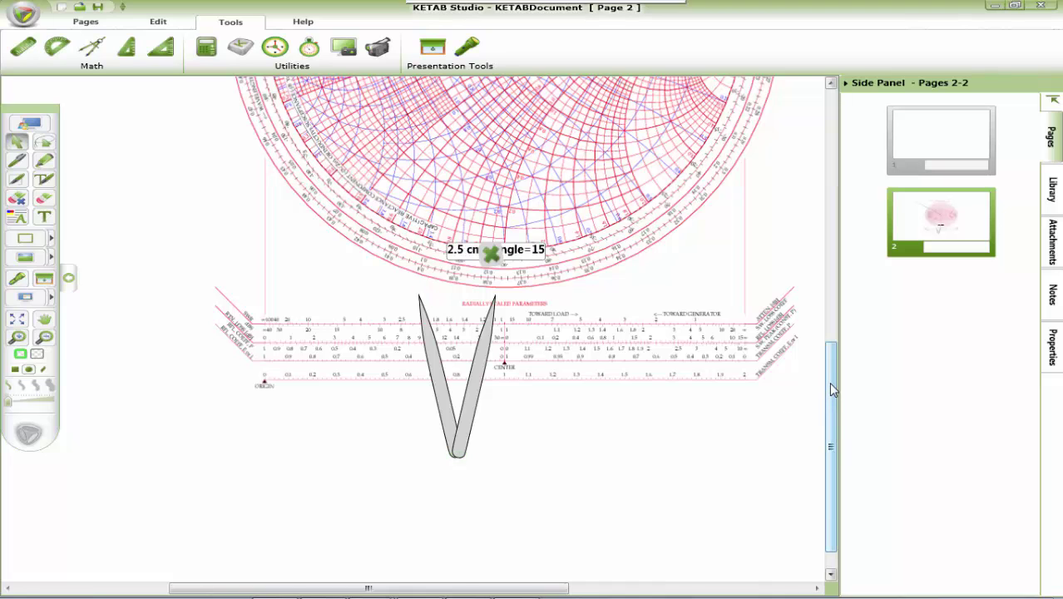
Step: Move the compass so its point sits where the green arc crosses the 145° line
drag(833, 391, 826, 331)
drag(491, 483, 466, 218)
drag(830, 360, 830, 274)
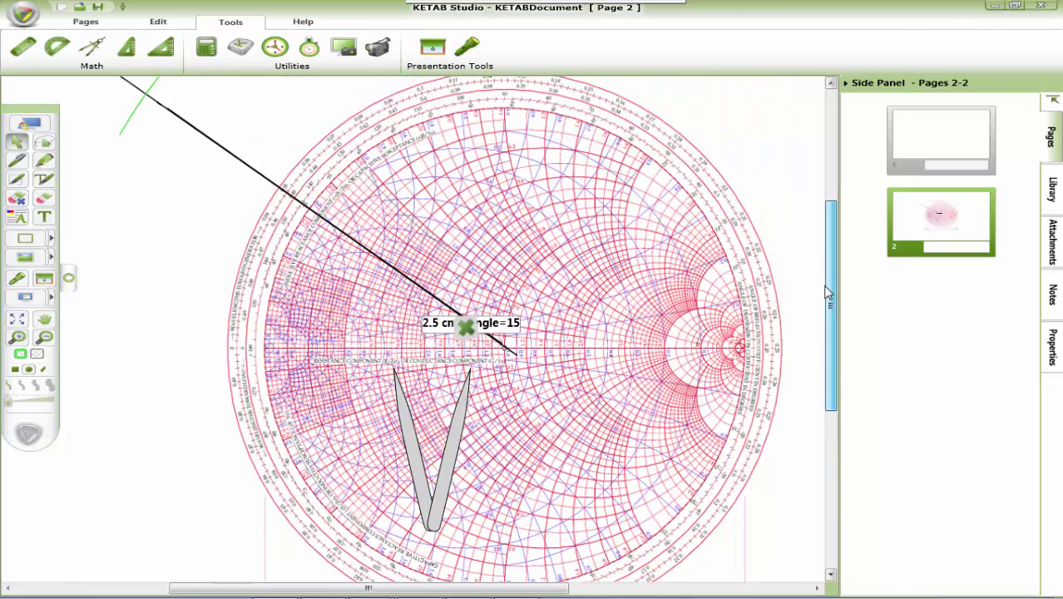
drag(460, 425, 121, 150)
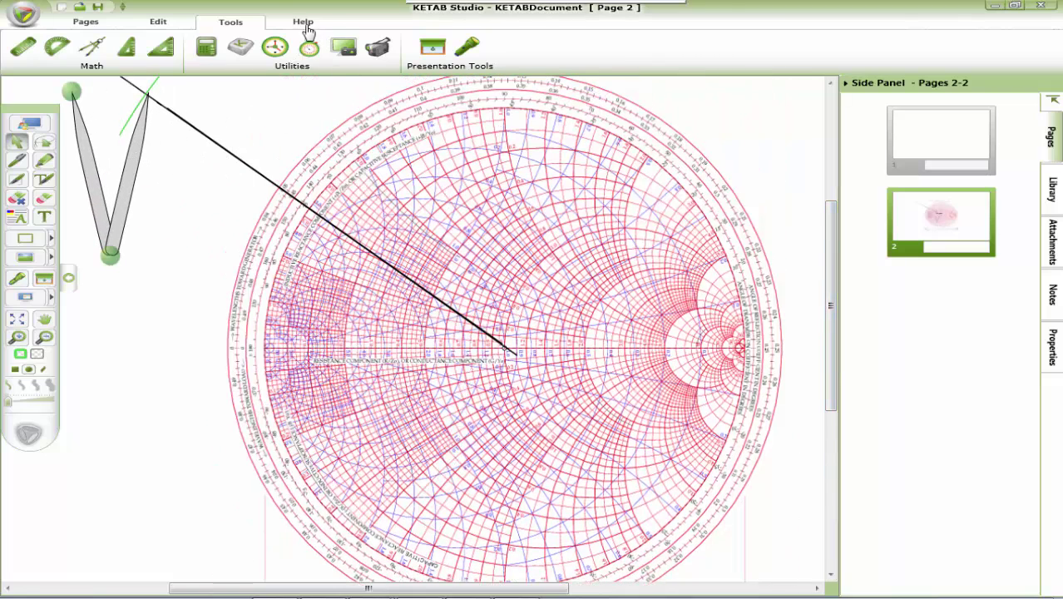
Step: Zoom out to 70% and scroll so the whole chart and compass are visible
click(85, 21)
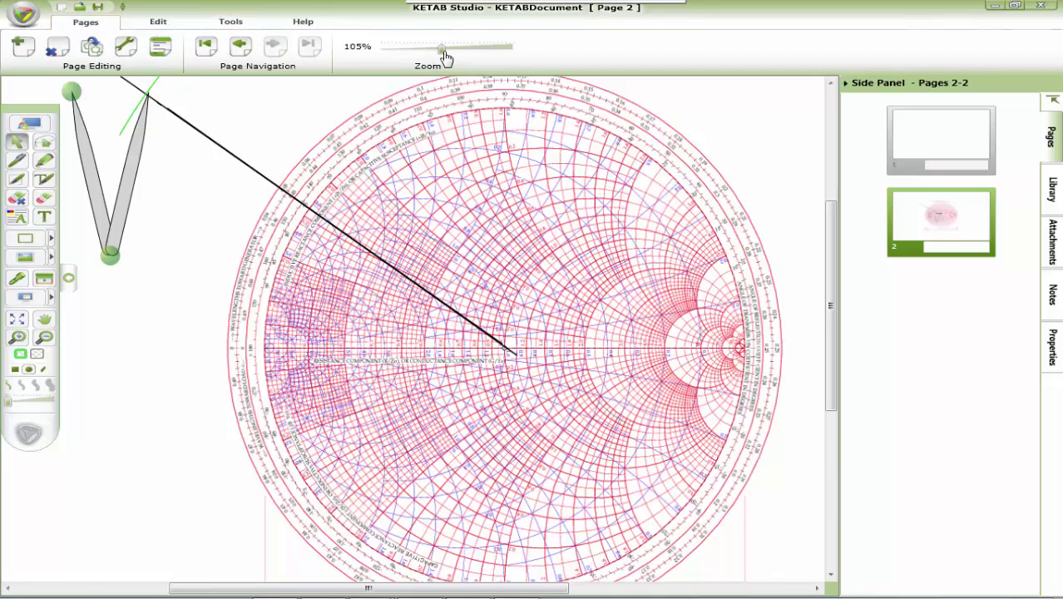
drag(442, 49, 415, 50)
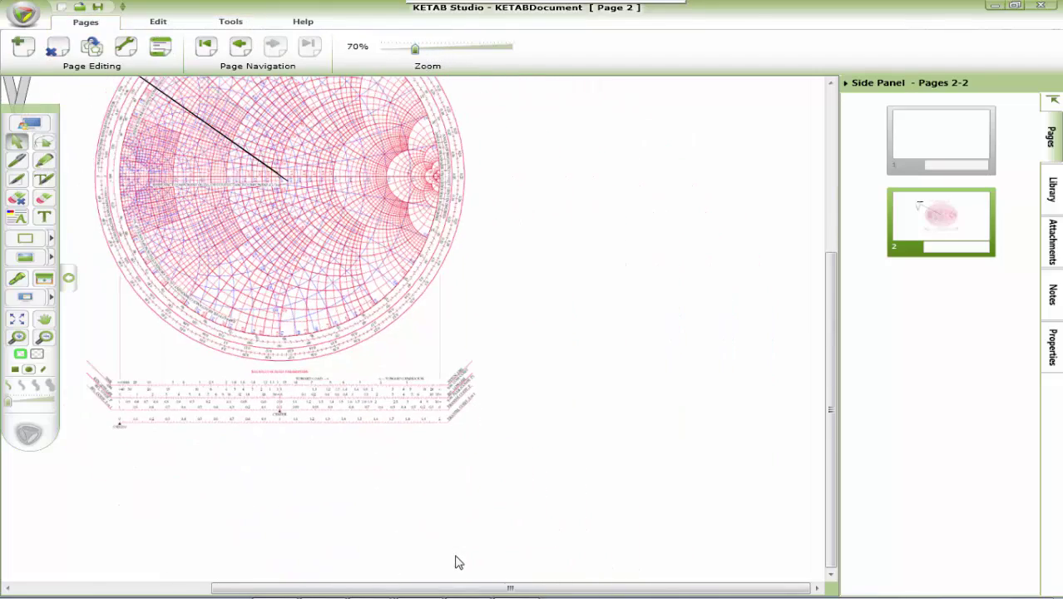
drag(445, 591, 254, 591)
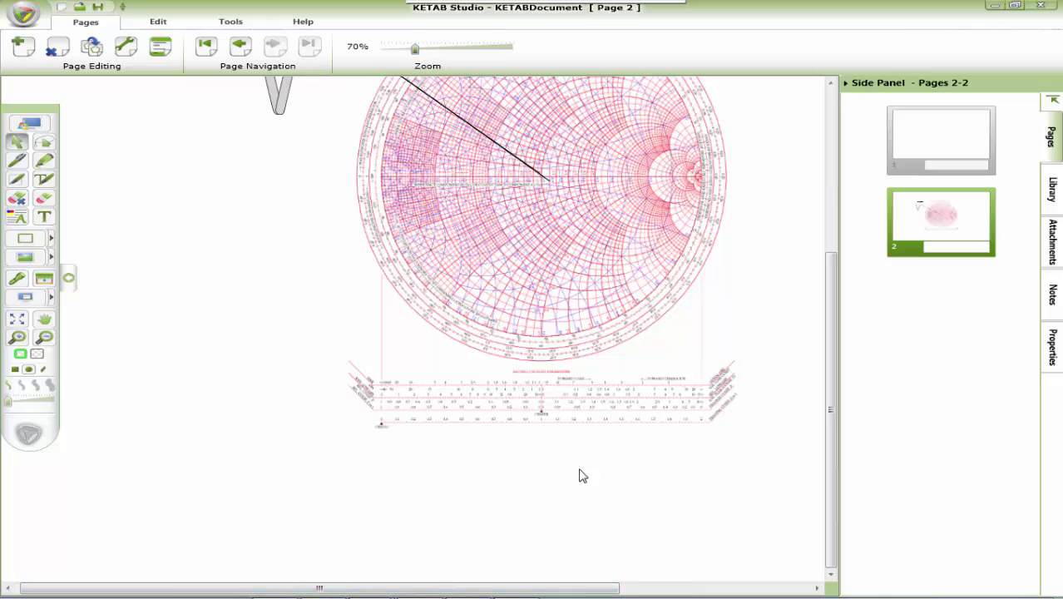
drag(834, 420, 826, 258)
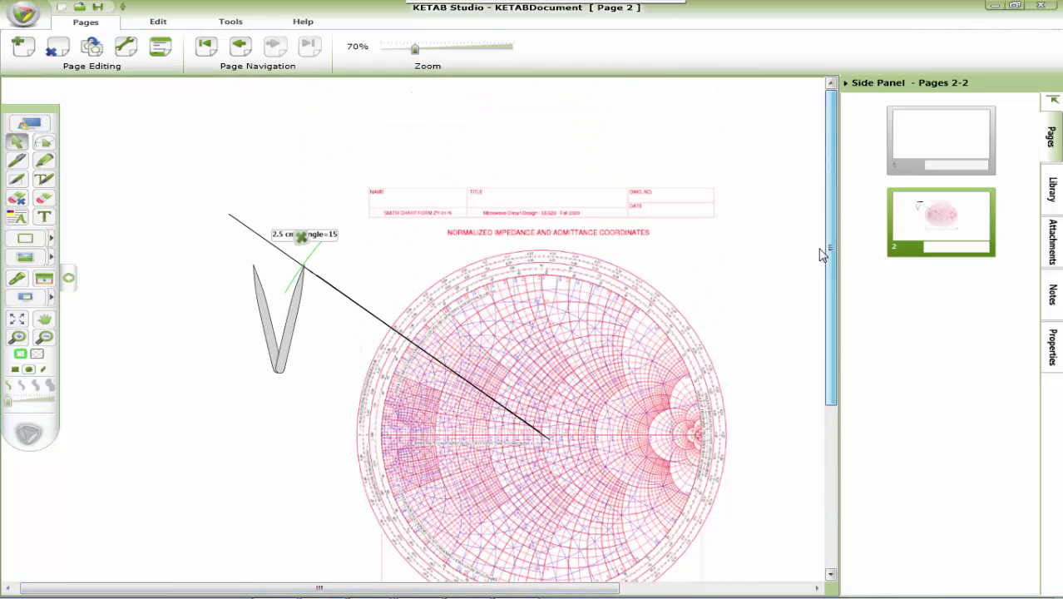
Step: Draw a dark-red 2.5 cm compass circle centred on the line's end
click(298, 321)
click(21, 367)
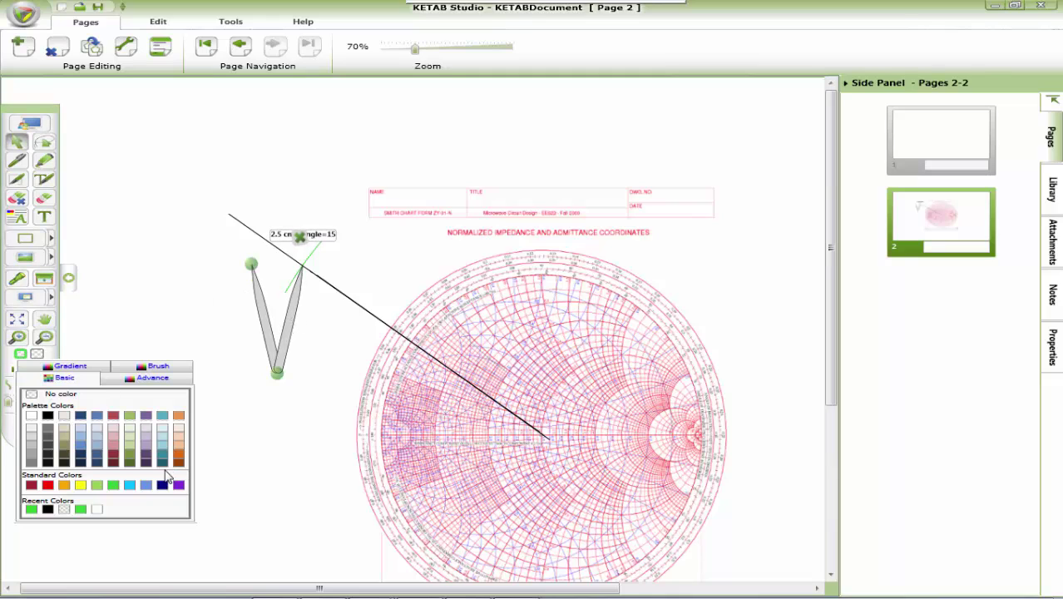
click(113, 464)
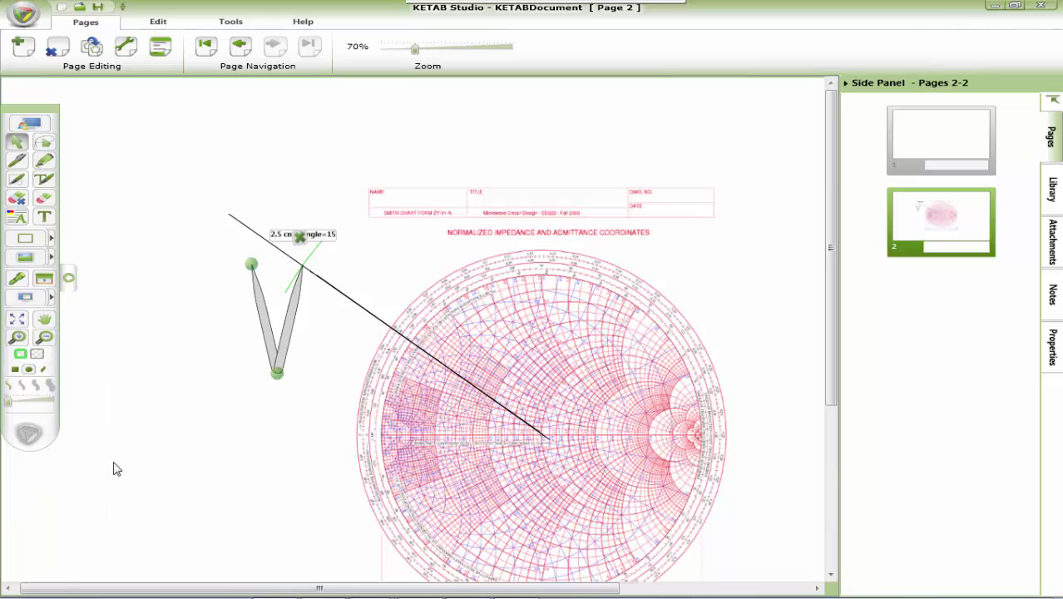
click(275, 353)
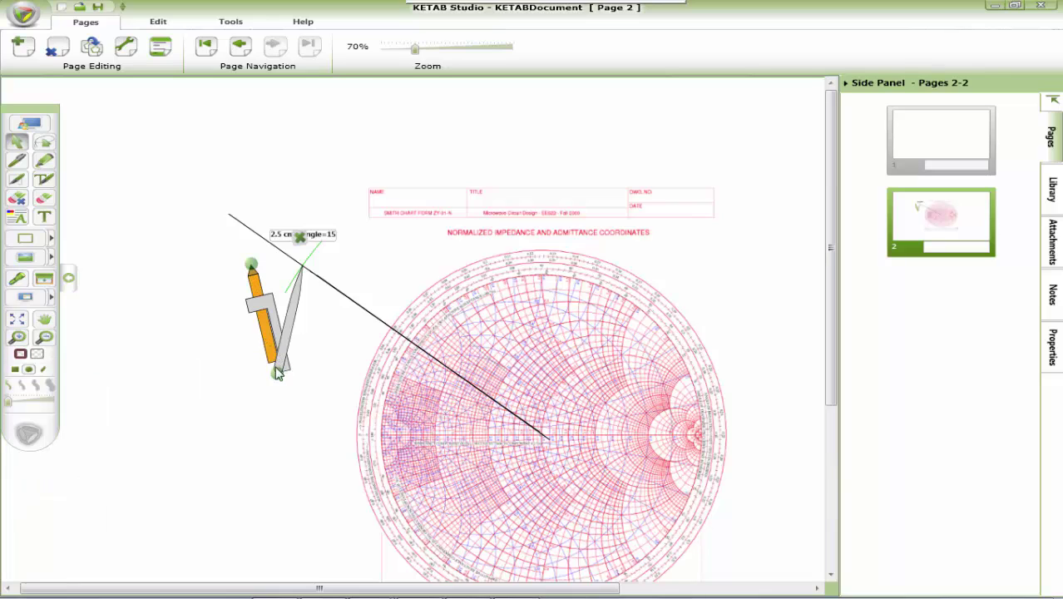
mouse_move(278, 373)
mouse_down()
mouse_move(346, 355)
mouse_move(370, 272)
mouse_move(320, 188)
mouse_move(215, 235)
mouse_move(175, 288)
mouse_move(160, 421)
mouse_move(171, 462)
mouse_up()
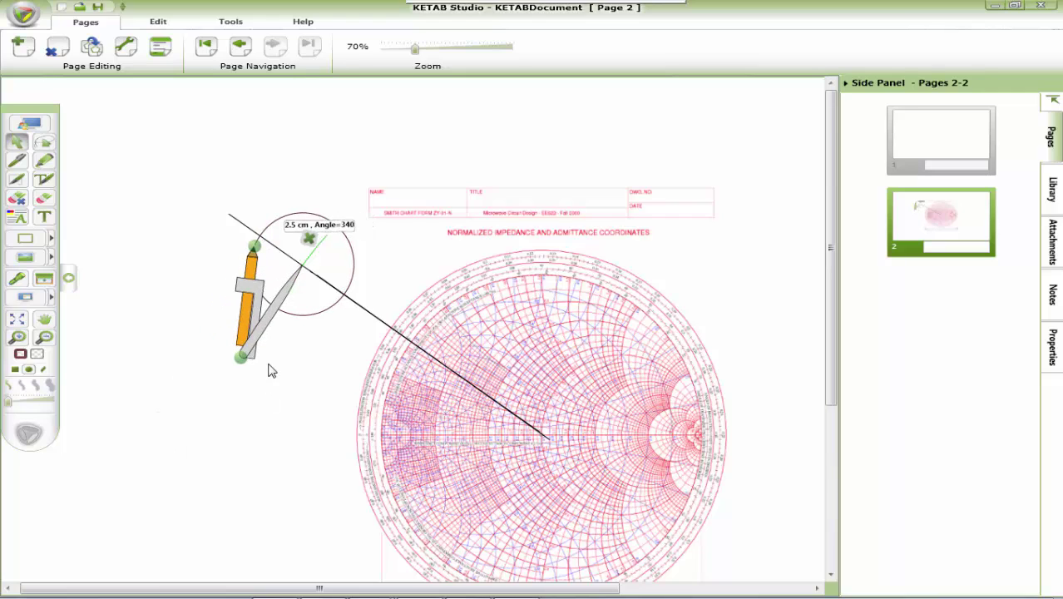
mouse_move(241, 359)
mouse_down()
mouse_move(256, 413)
mouse_move(335, 433)
mouse_up()
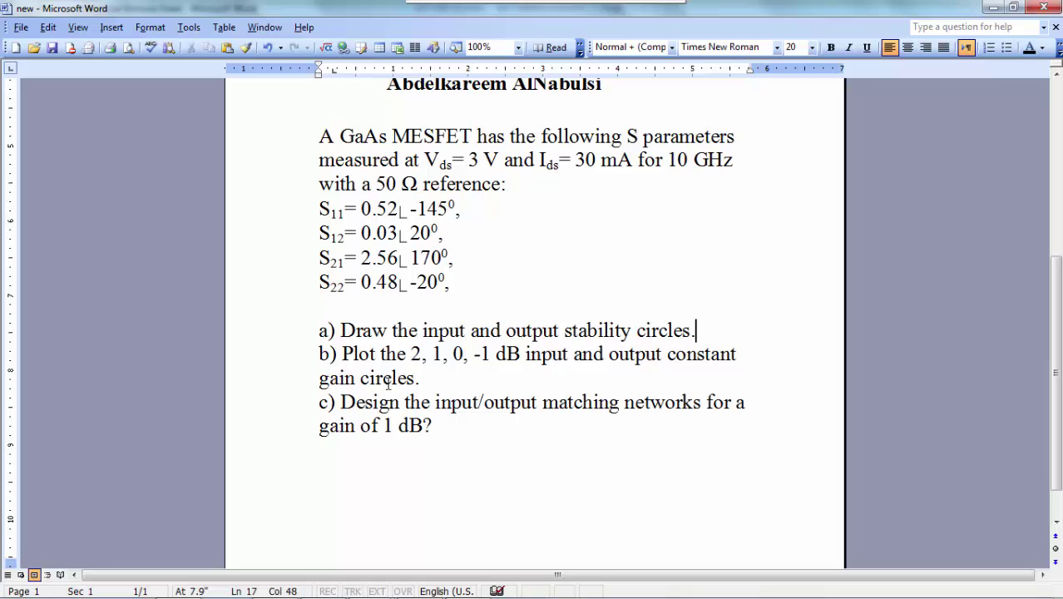
Step: Bring back the Microwave Equations Solver and open its Constant Gain Circles calculator
key(Down)
key(Down)
mouse_move(388, 588)
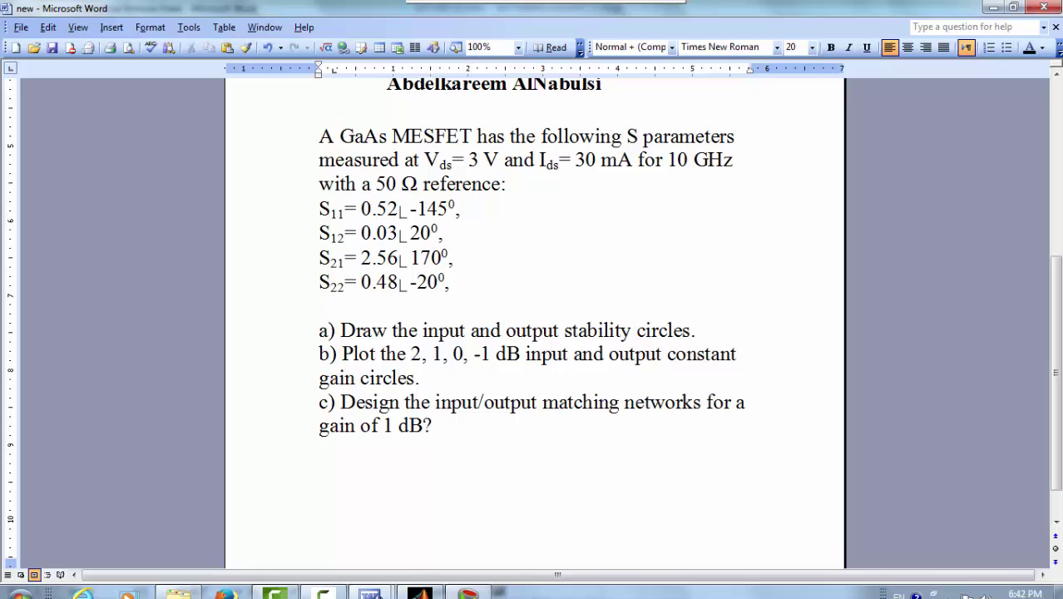
click(411, 588)
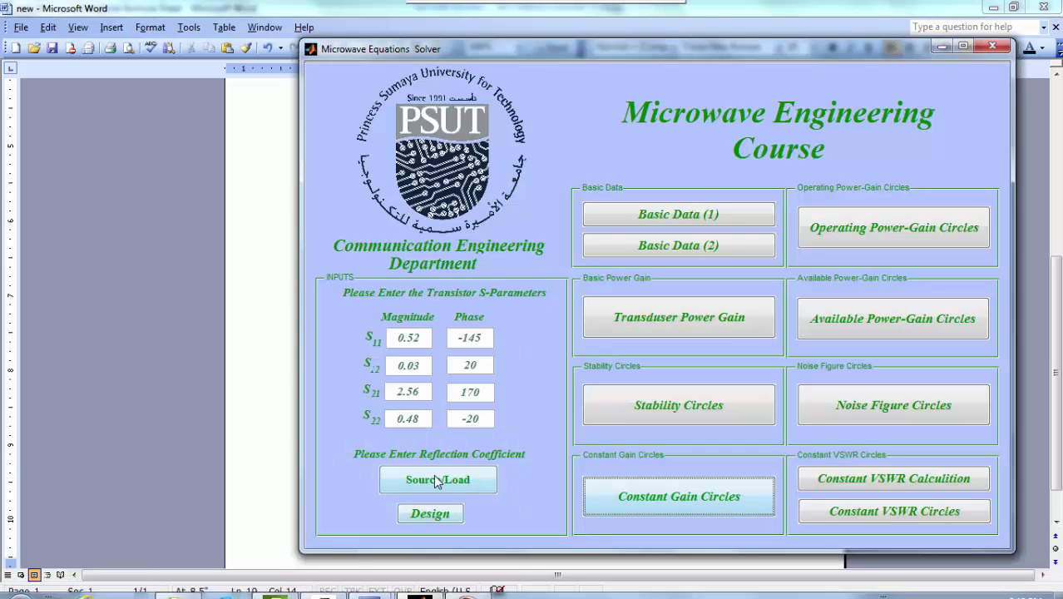
click(639, 501)
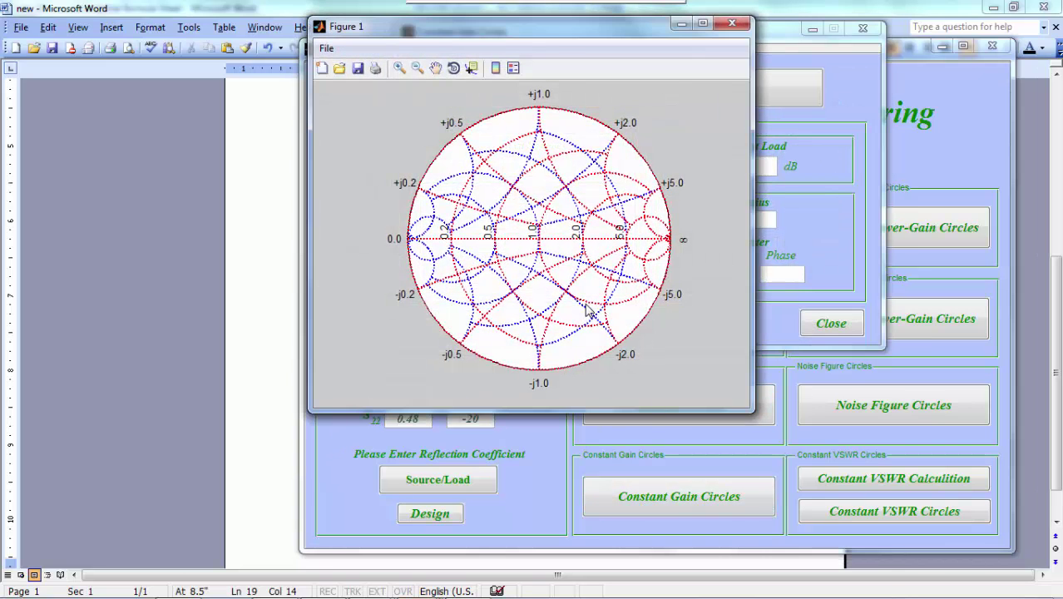
Step: Close the extra Smith chart figure and compute the 1 dB source circle: radius 0.213, centre 0.488∠145
click(732, 24)
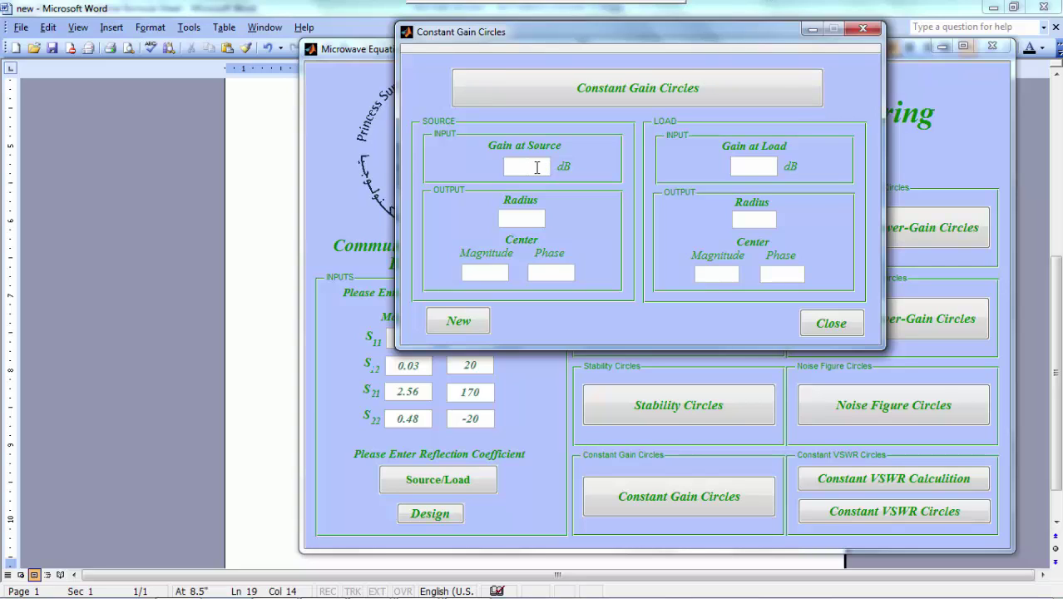
click(571, 90)
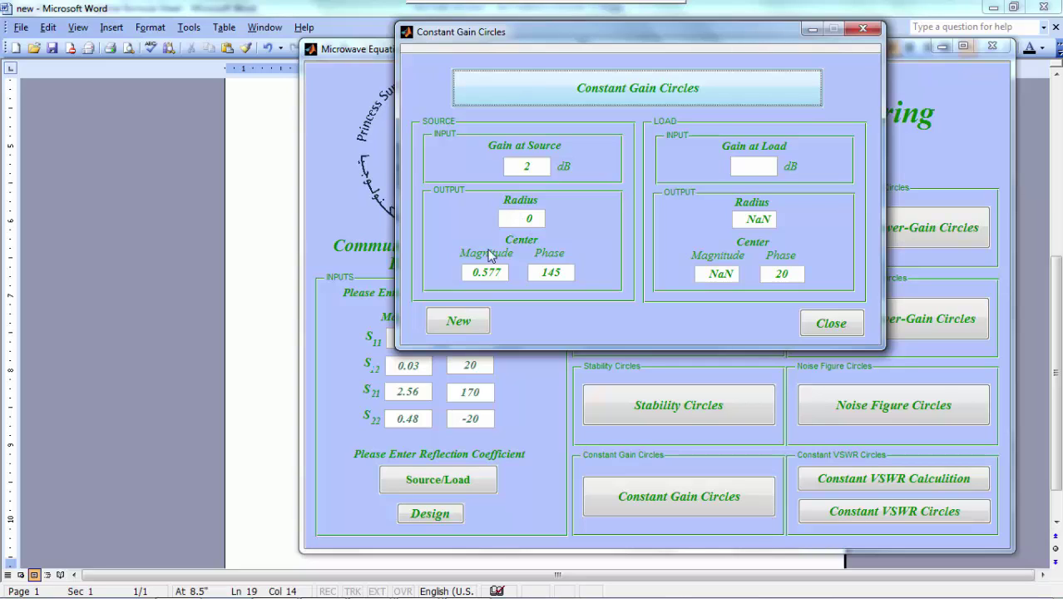
click(526, 169)
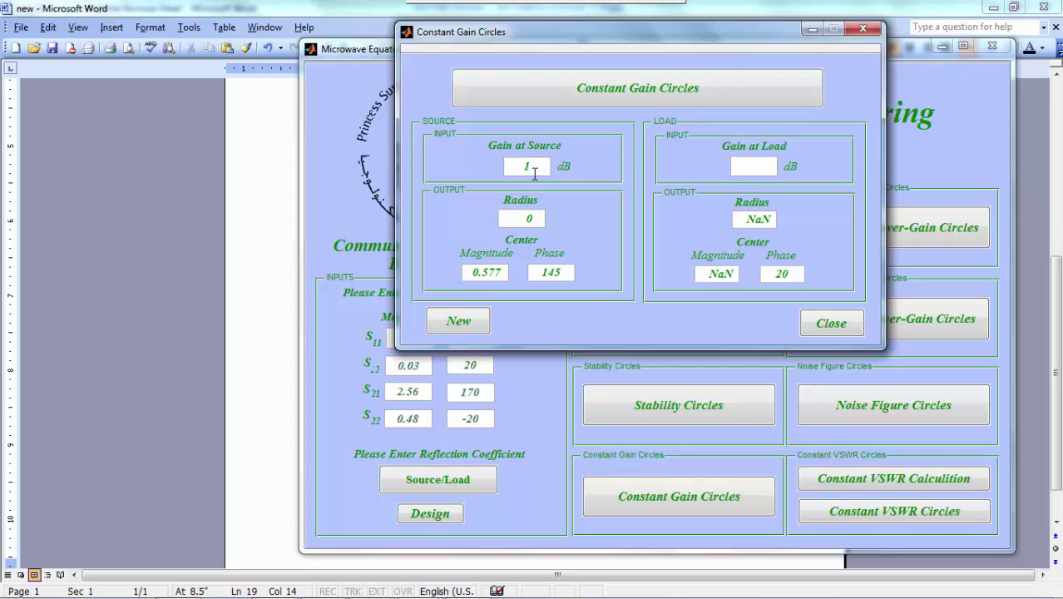
click(588, 95)
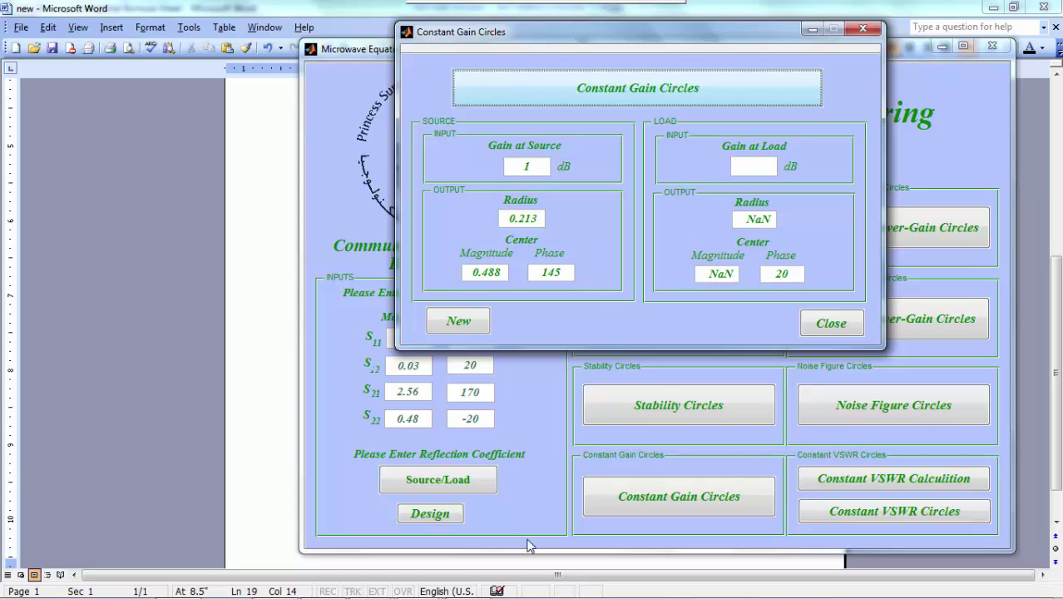
Step: Check the solver results, then return to KETAB Studio's page 2 Smith chart with its stability circles
mouse_move(498, 592)
click(468, 583)
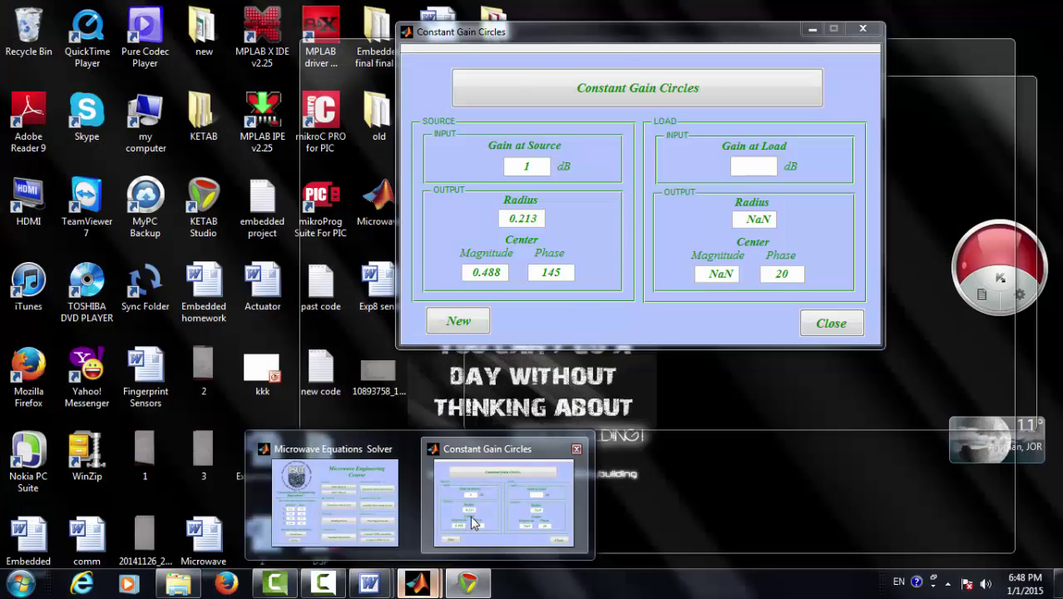
click(473, 522)
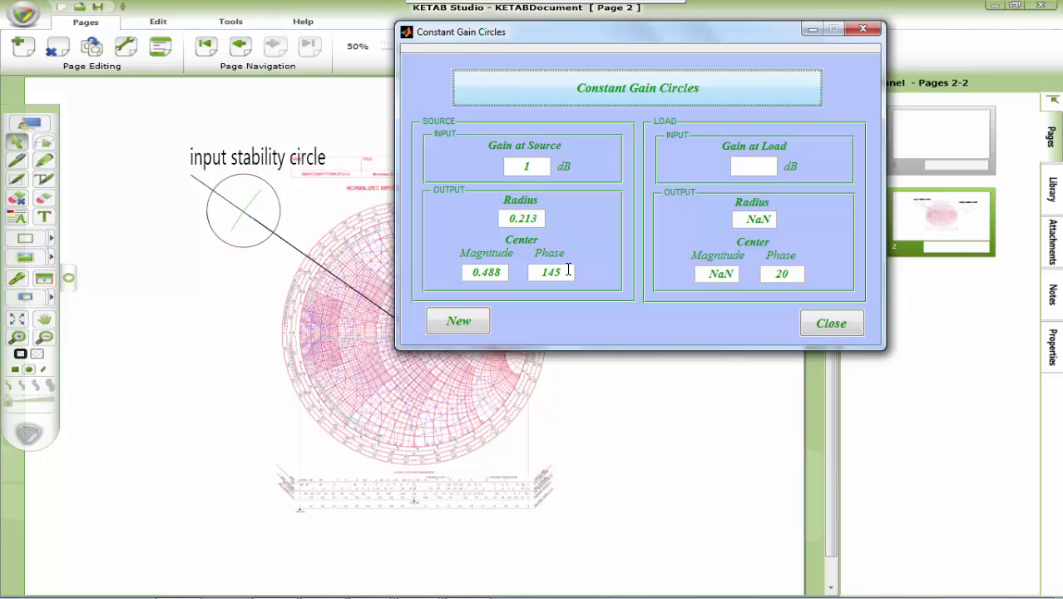
click(364, 201)
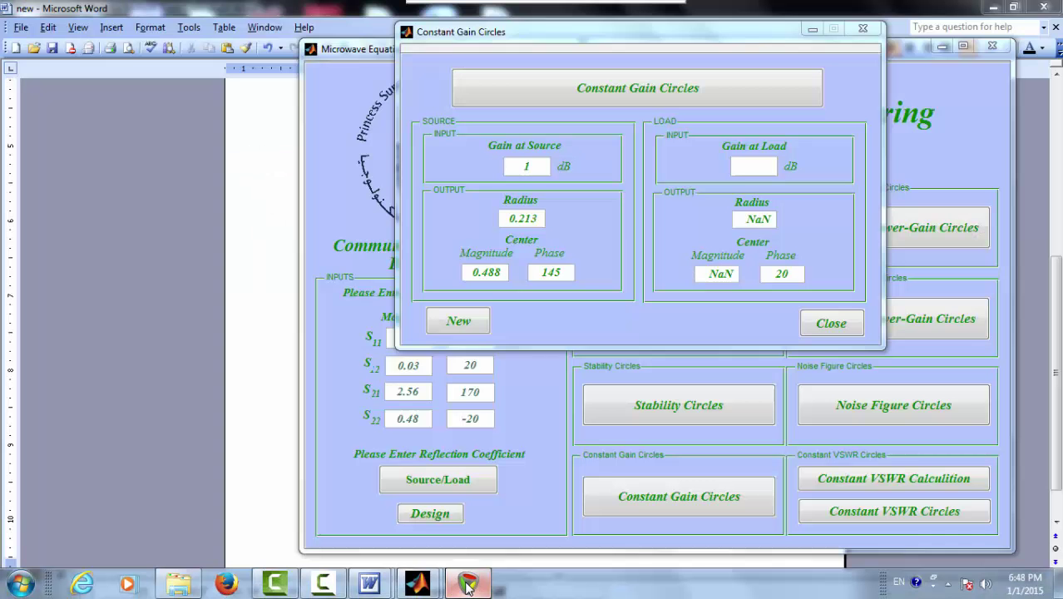
click(467, 585)
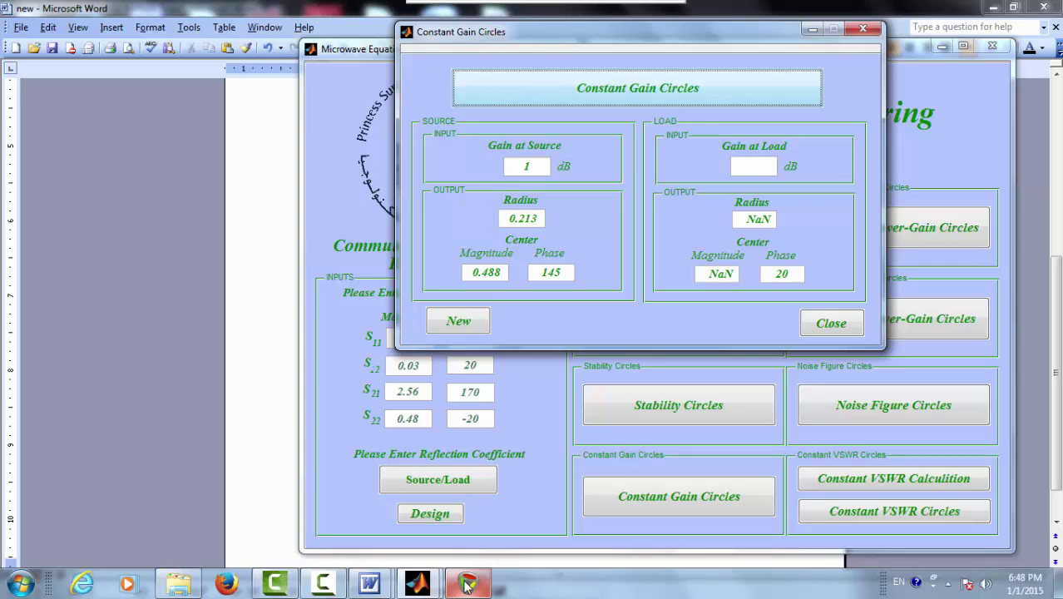
click(467, 585)
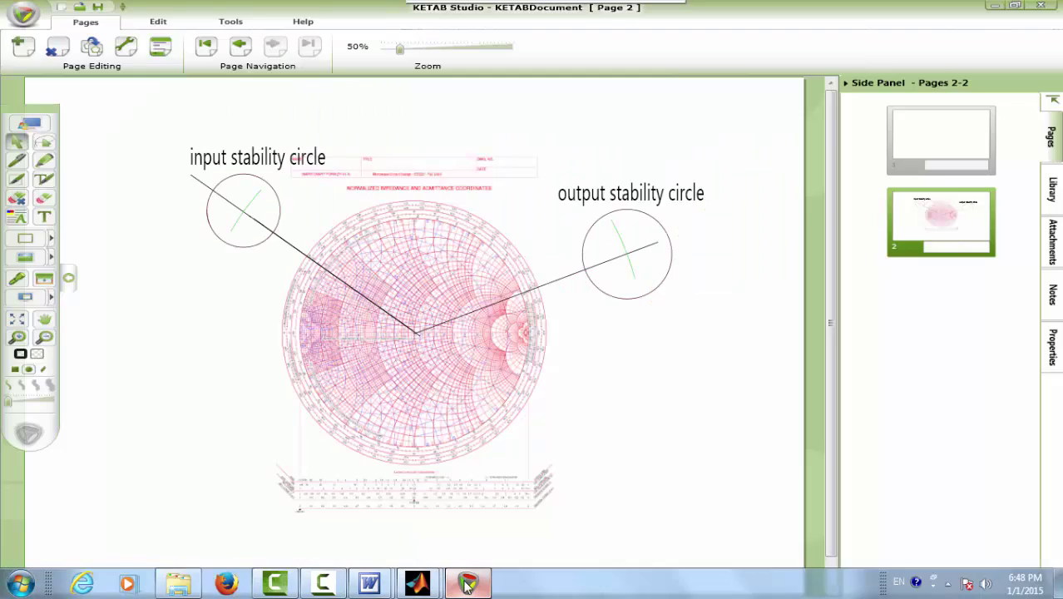
click(231, 21)
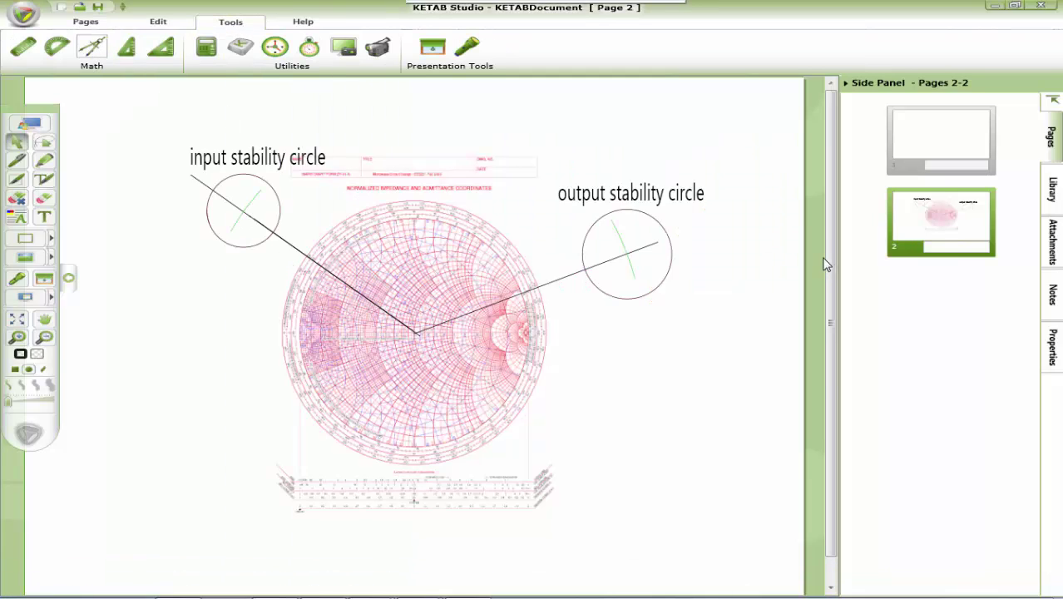
Step: Zoom the page to 120% and scroll down to the radial scale beneath the Smith chart
scroll(825, 264, down, 1)
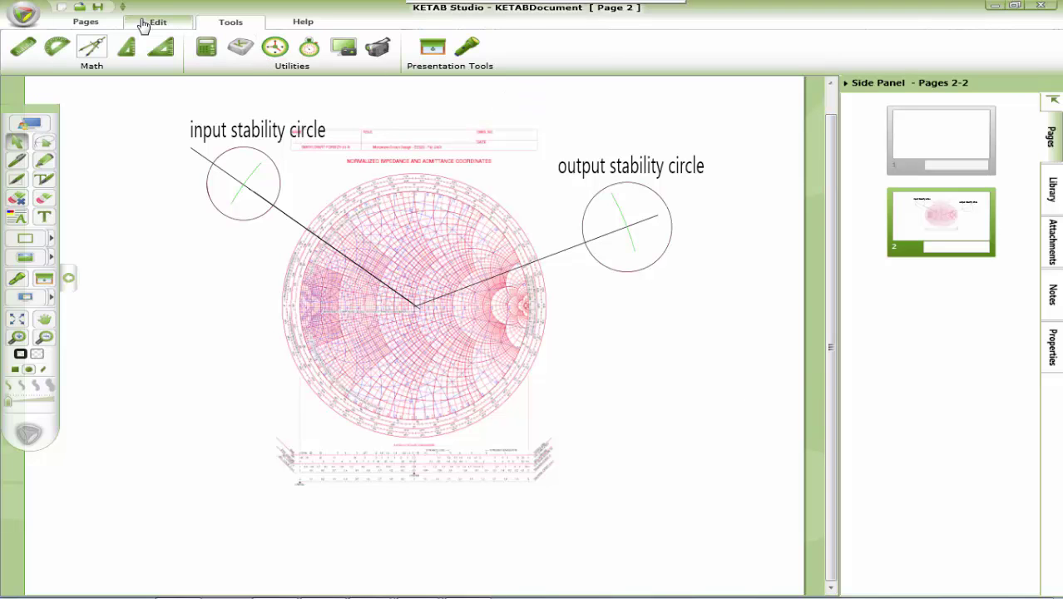
click(112, 20)
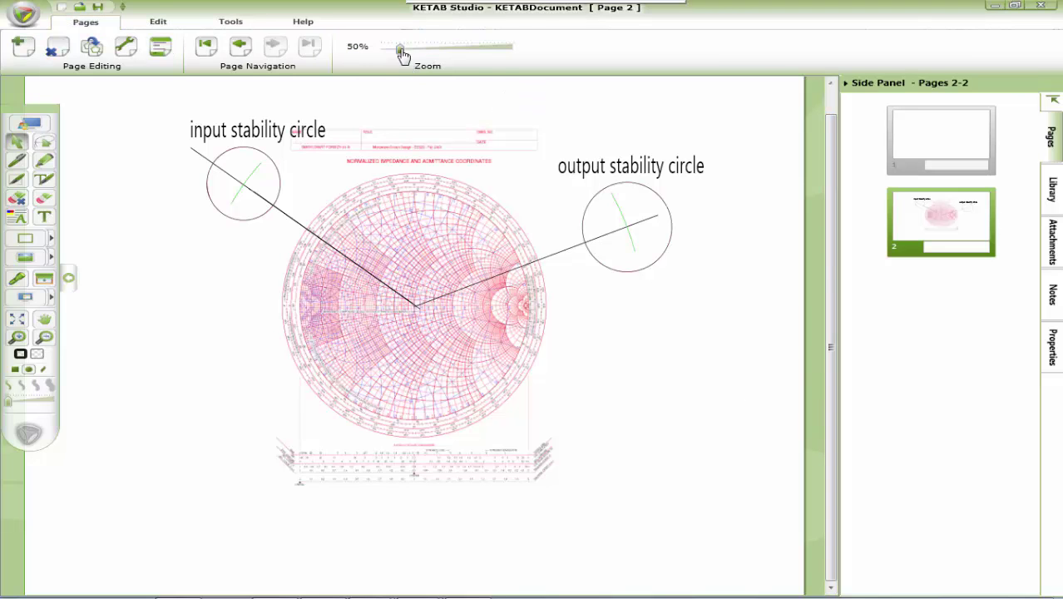
drag(402, 53, 453, 50)
drag(828, 185, 835, 456)
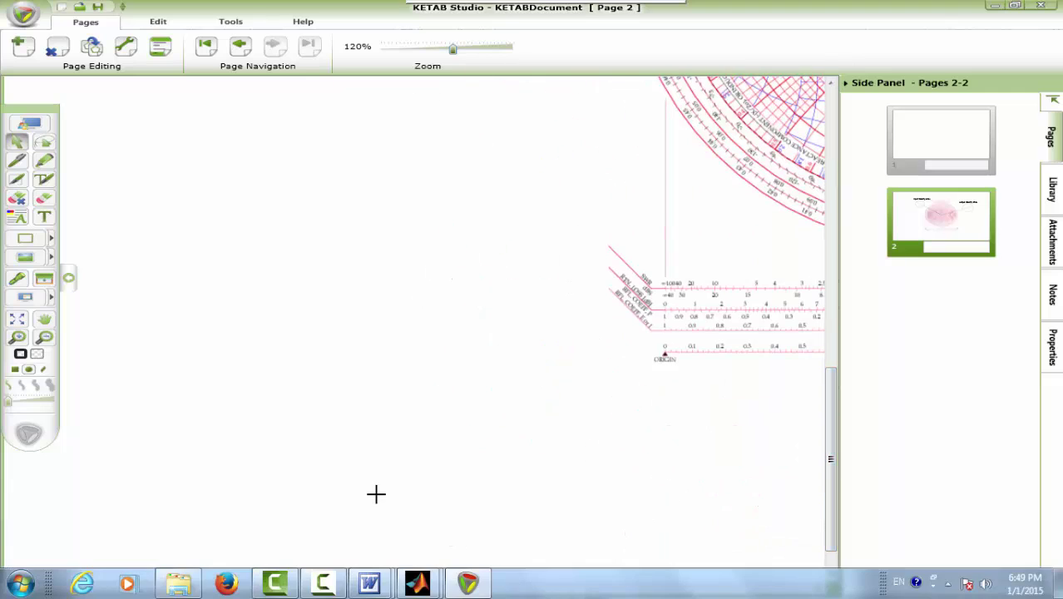
drag(323, 590, 538, 570)
mouse_move(418, 583)
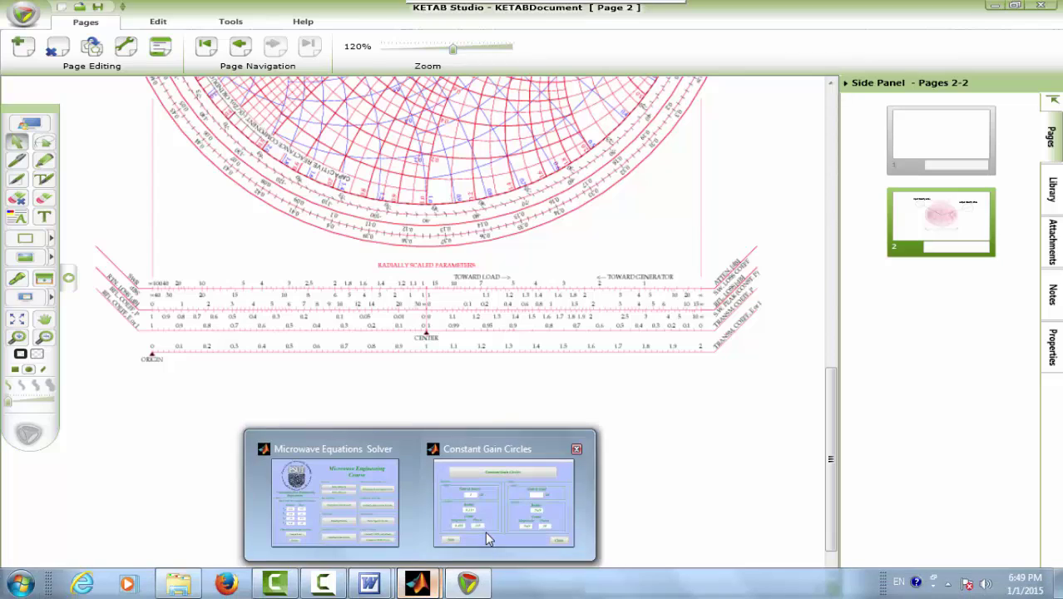
mouse_move(486, 533)
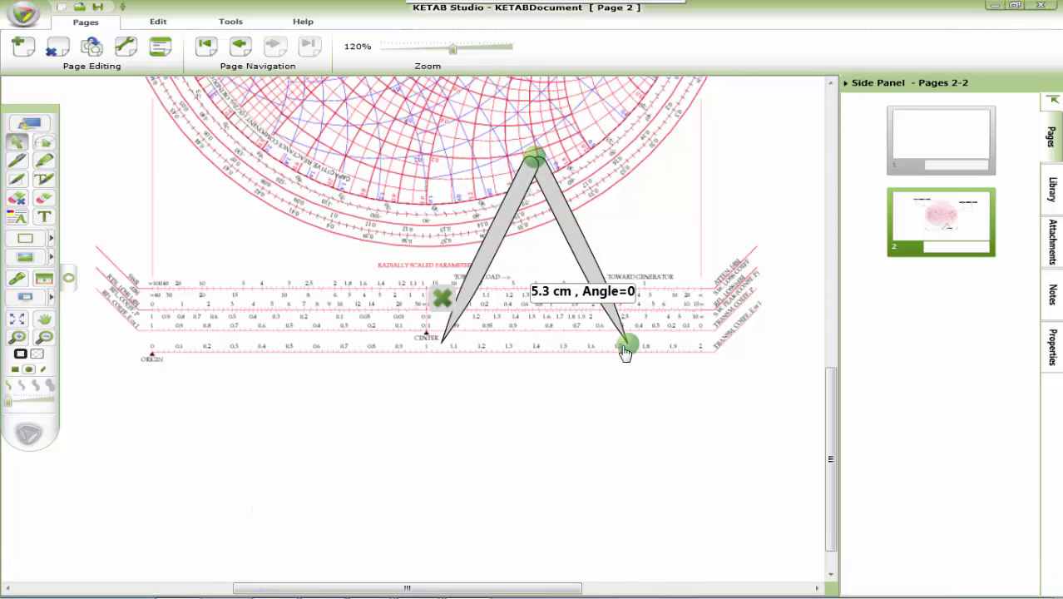
Step: Open the compass to 3.8 cm on the scale and carry it onto the lines' intersection at 100% zoom
mouse_move(628, 344)
mouse_down()
mouse_move(624, 327)
mouse_move(520, 246)
mouse_move(361, 281)
mouse_move(282, 336)
mouse_move(299, 343)
mouse_up()
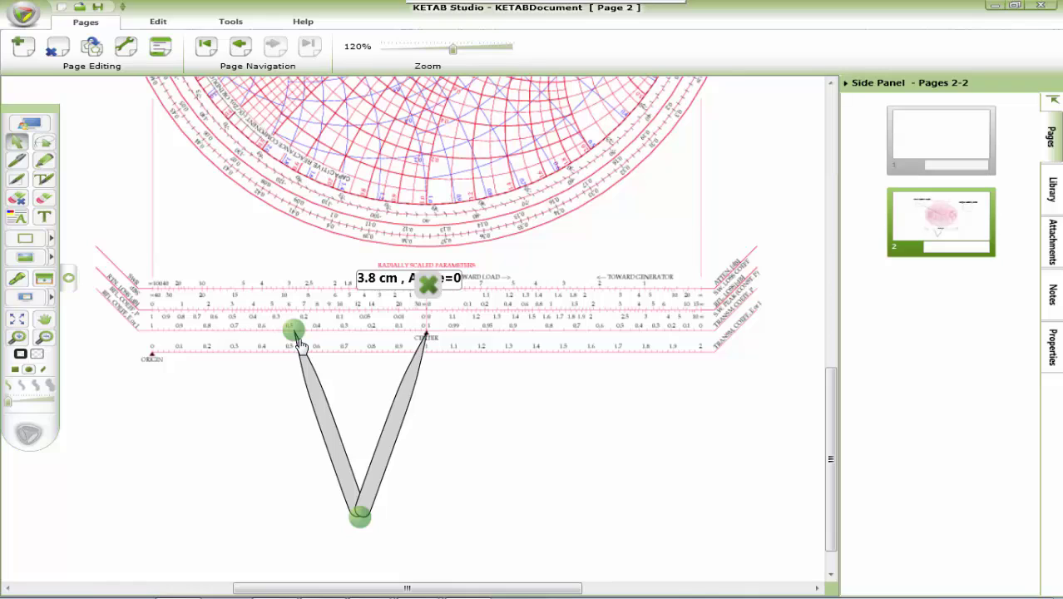
drag(299, 343, 297, 343)
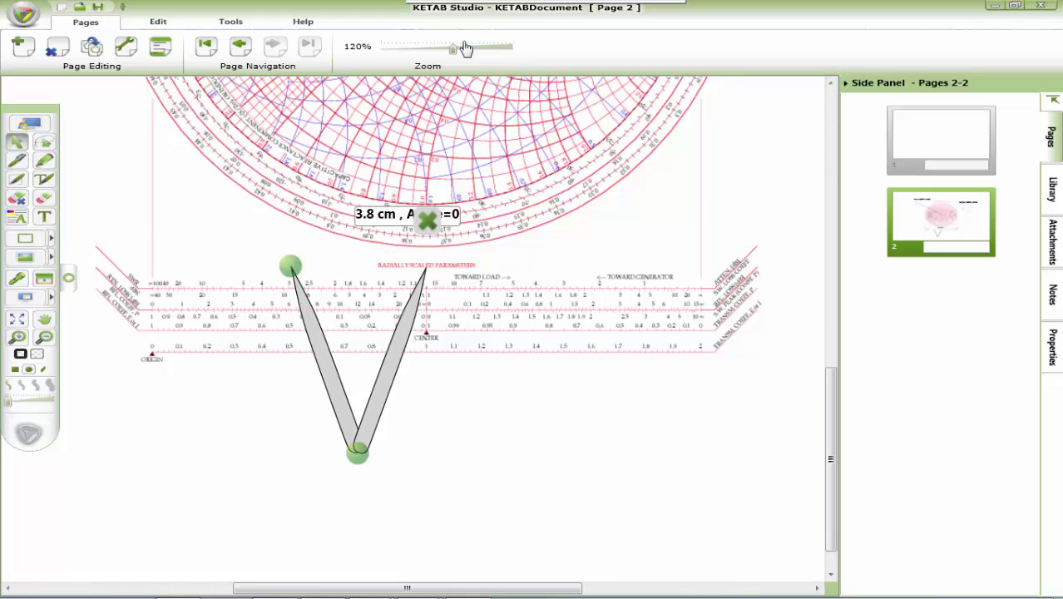
drag(448, 52, 438, 52)
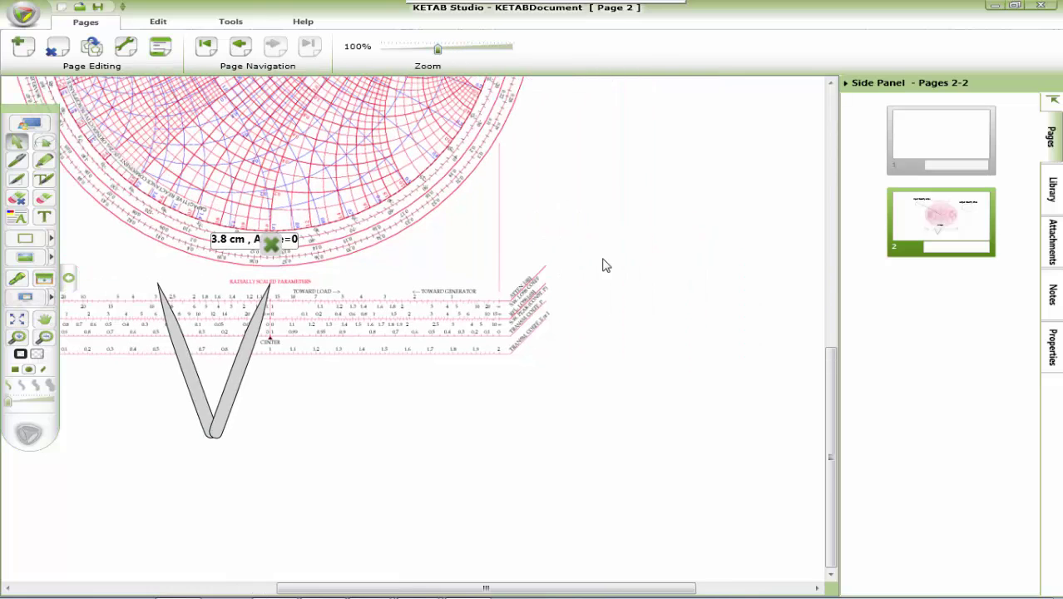
drag(835, 408, 830, 364)
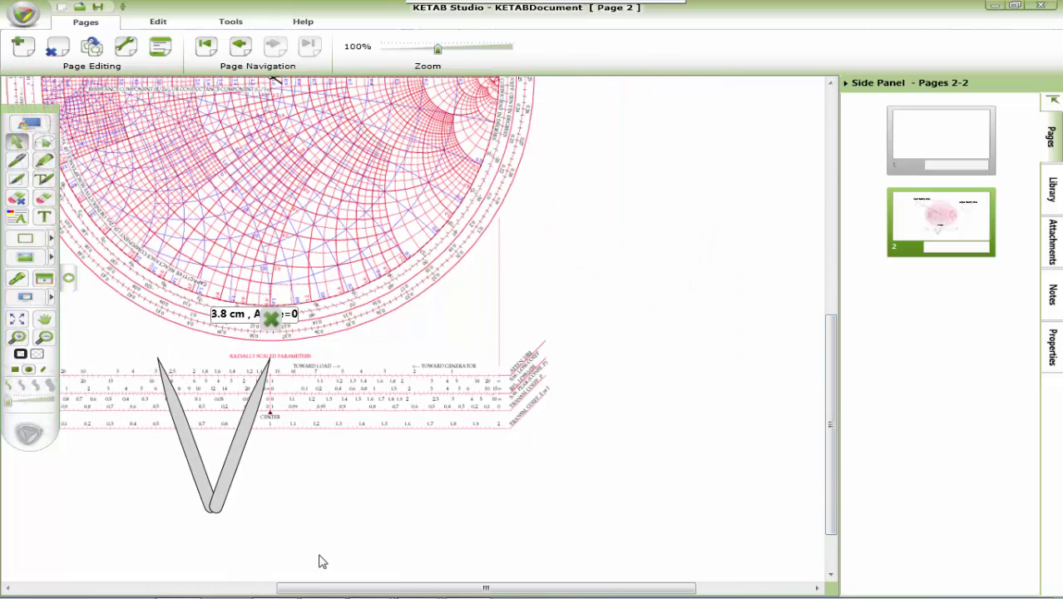
drag(297, 592, 214, 591)
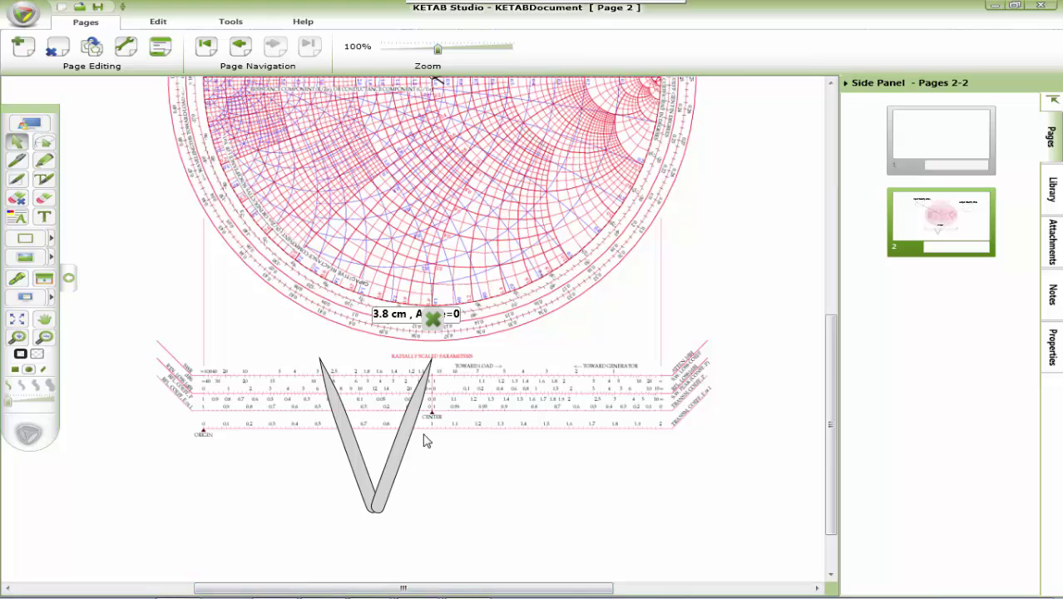
drag(408, 423, 422, 333)
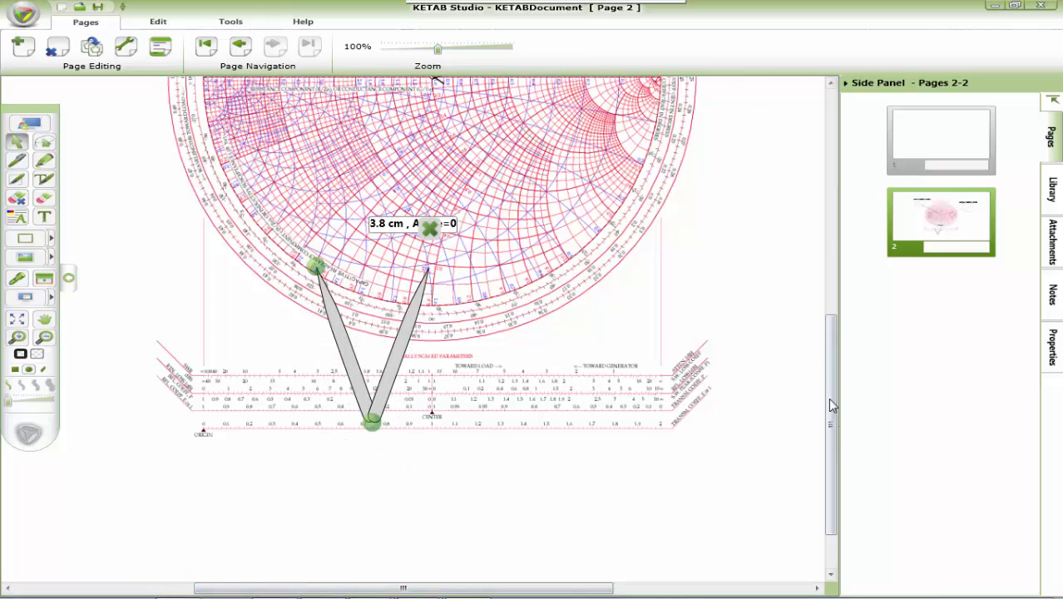
drag(830, 406, 829, 364)
drag(401, 462, 401, 271)
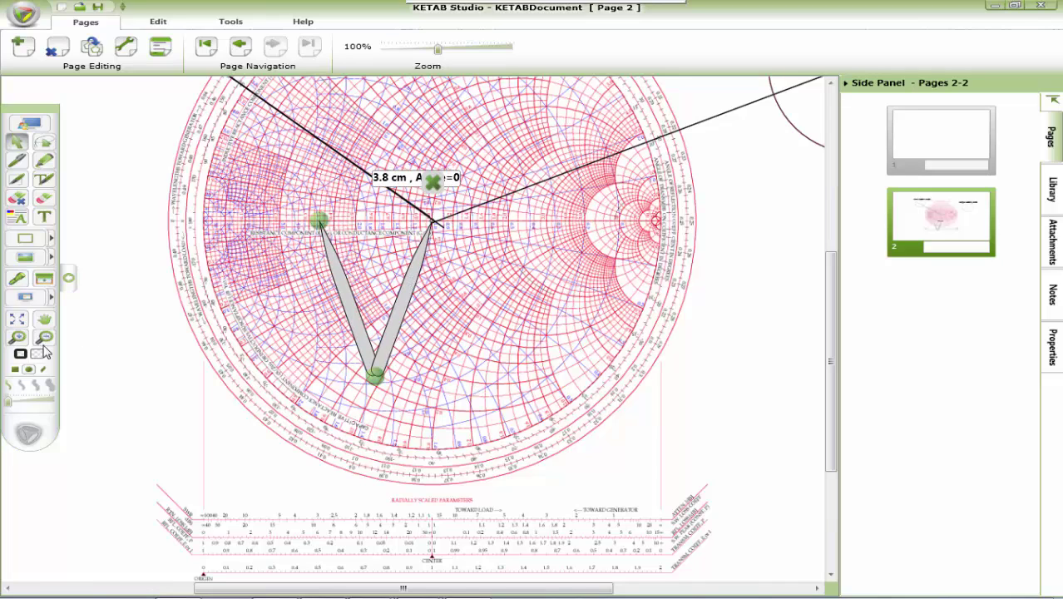
Step: Draw a light-blue 3.8 cm compass arc across the upper-left of the Smith chart
click(24, 353)
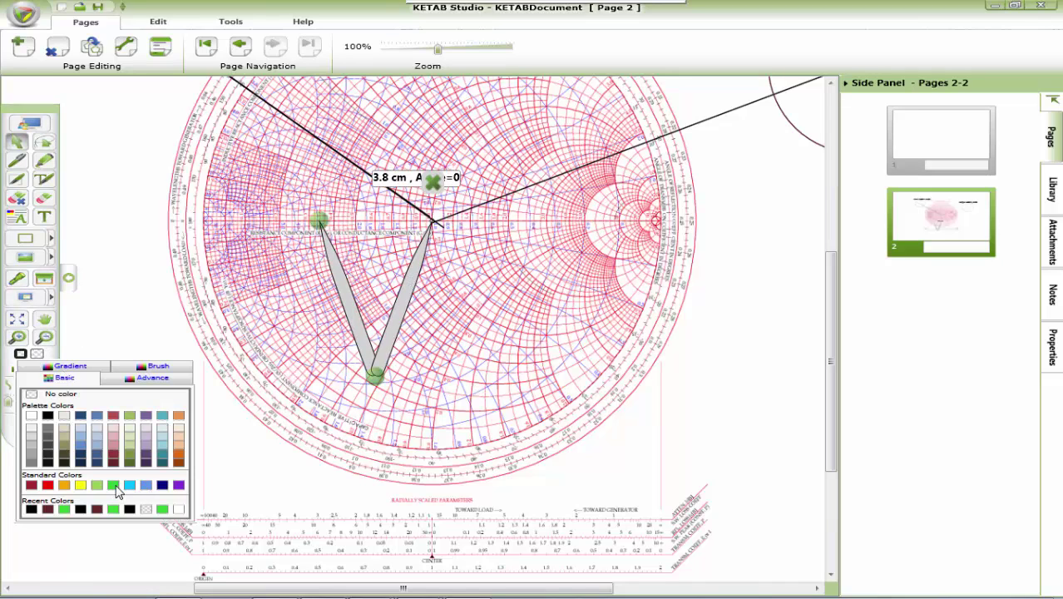
click(145, 486)
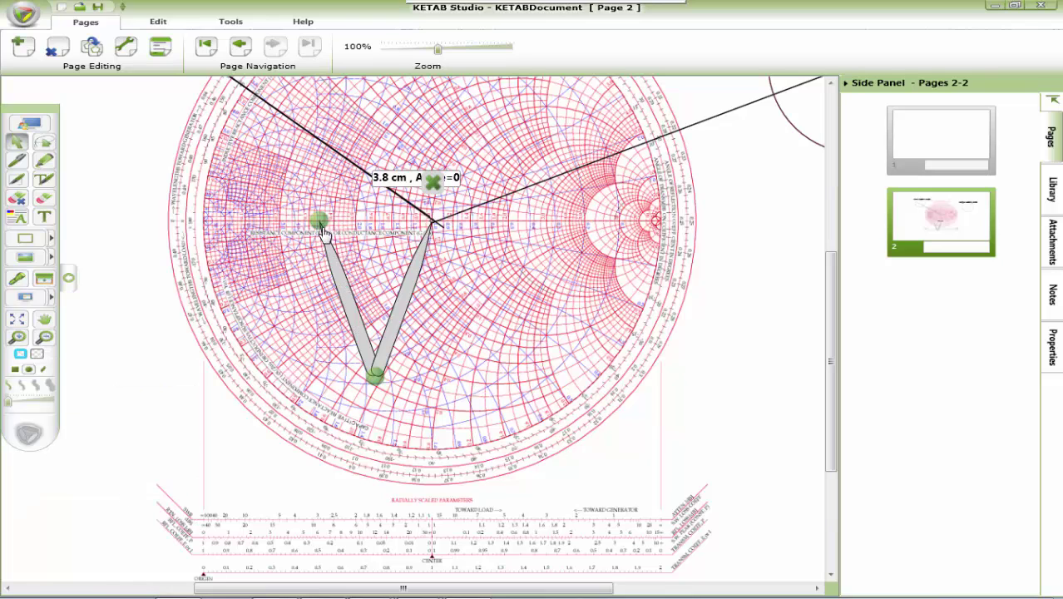
drag(374, 367, 353, 237)
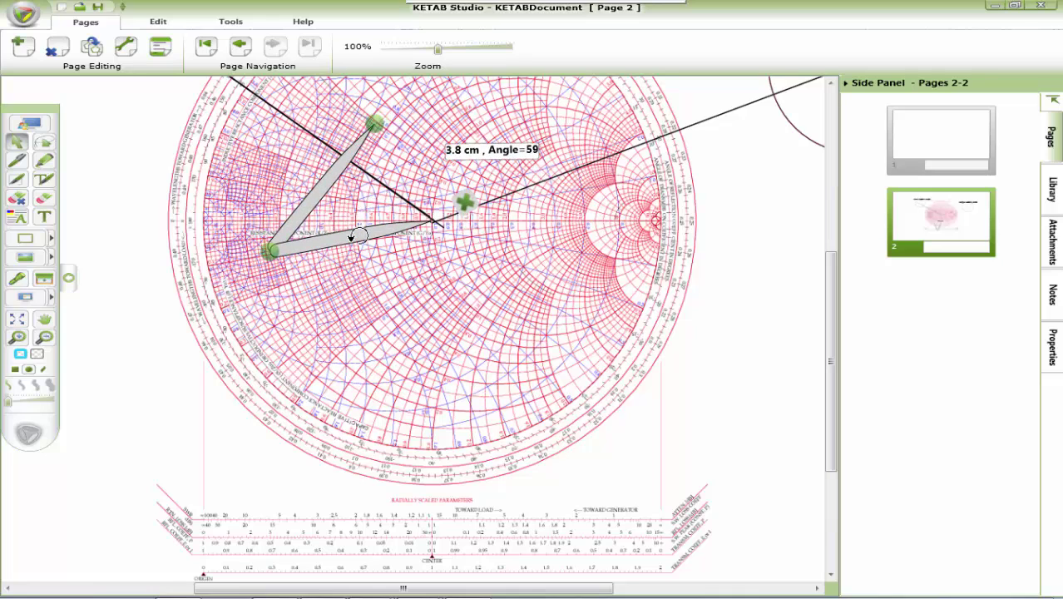
mouse_move(277, 256)
mouse_down()
mouse_move(247, 339)
mouse_move(317, 424)
mouse_up()
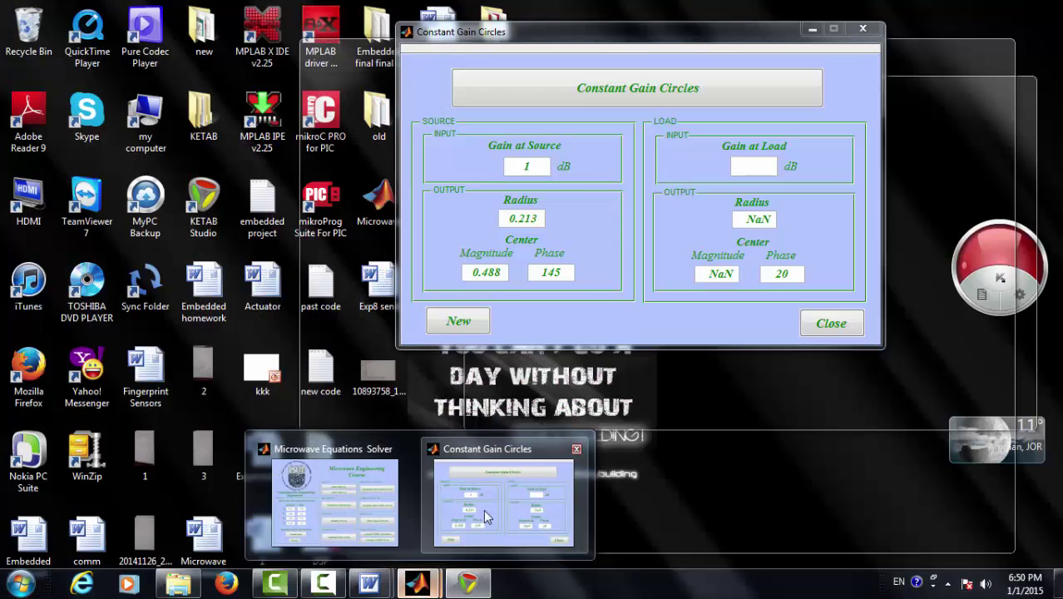
Step: Review the Constant Gain Circles results, then move the compass down toward the radial scale
click(491, 510)
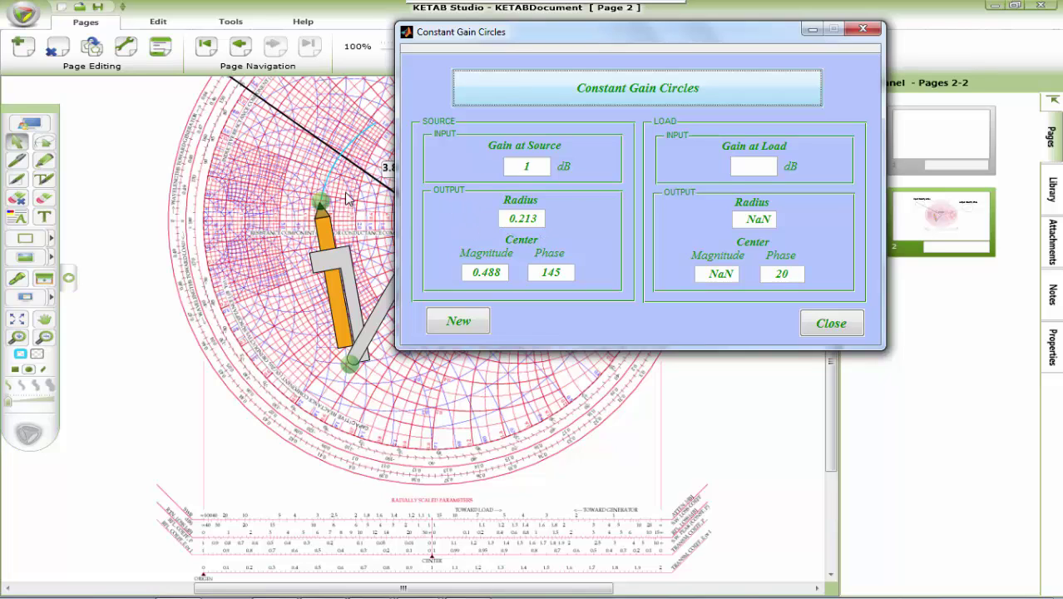
click(153, 264)
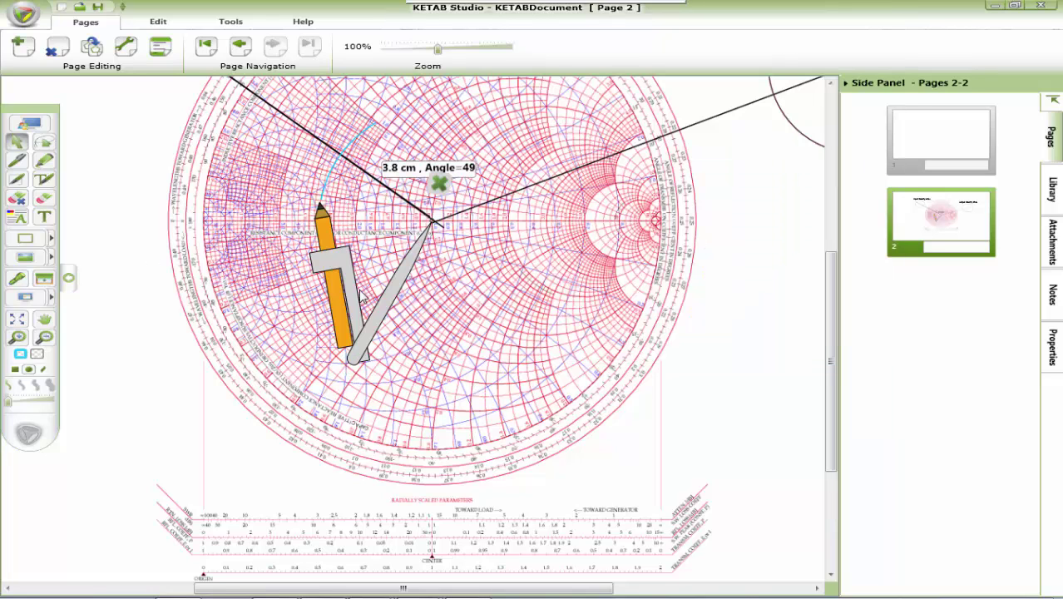
drag(389, 300, 403, 398)
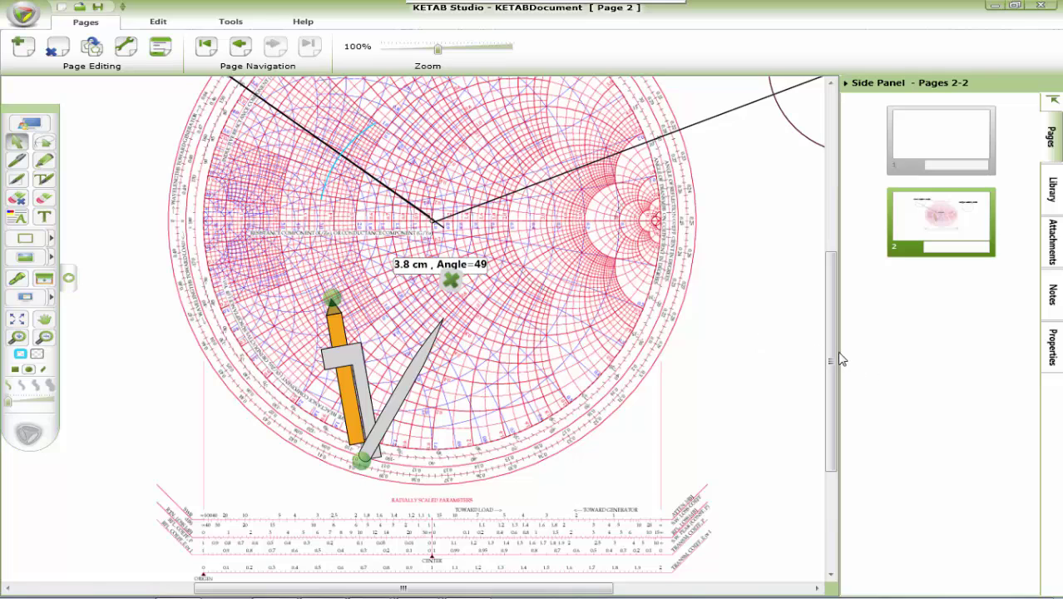
drag(832, 360, 824, 458)
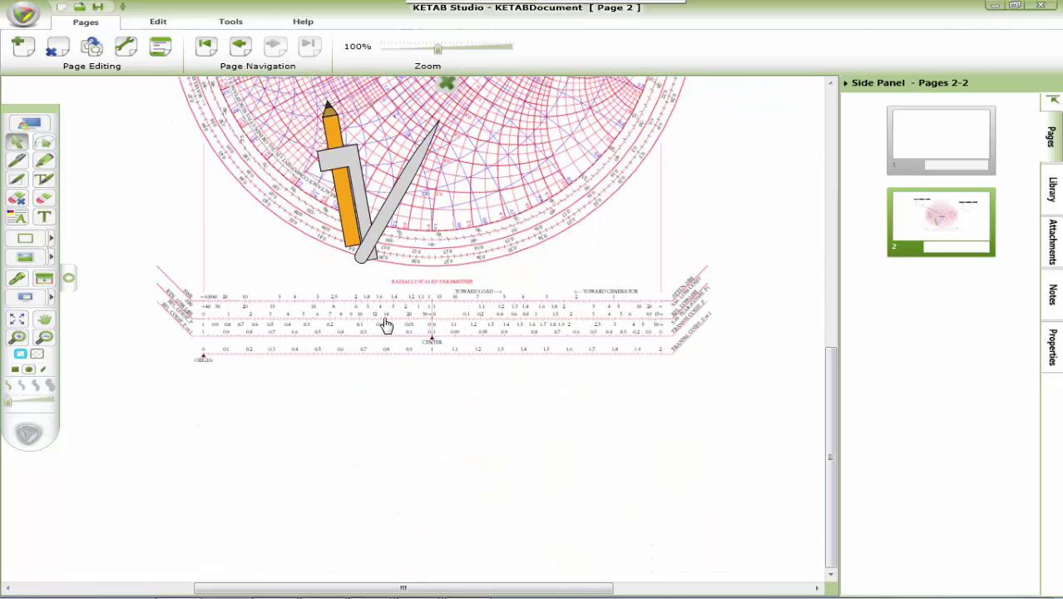
Step: Open the compass to 1.6 cm on the radial scale and place it beside the blue arc
drag(385, 324, 393, 419)
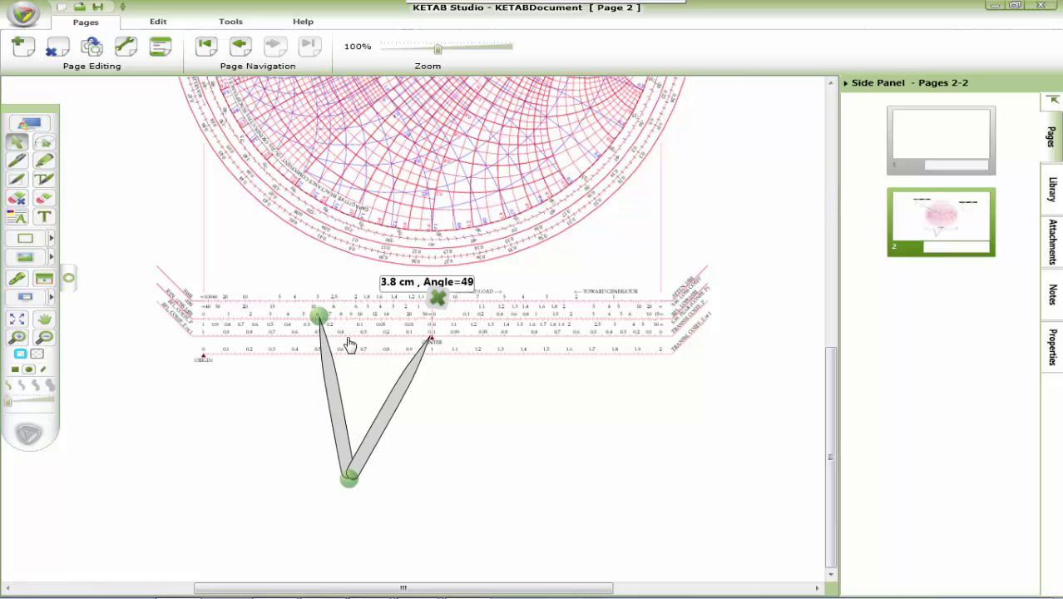
drag(318, 317, 387, 340)
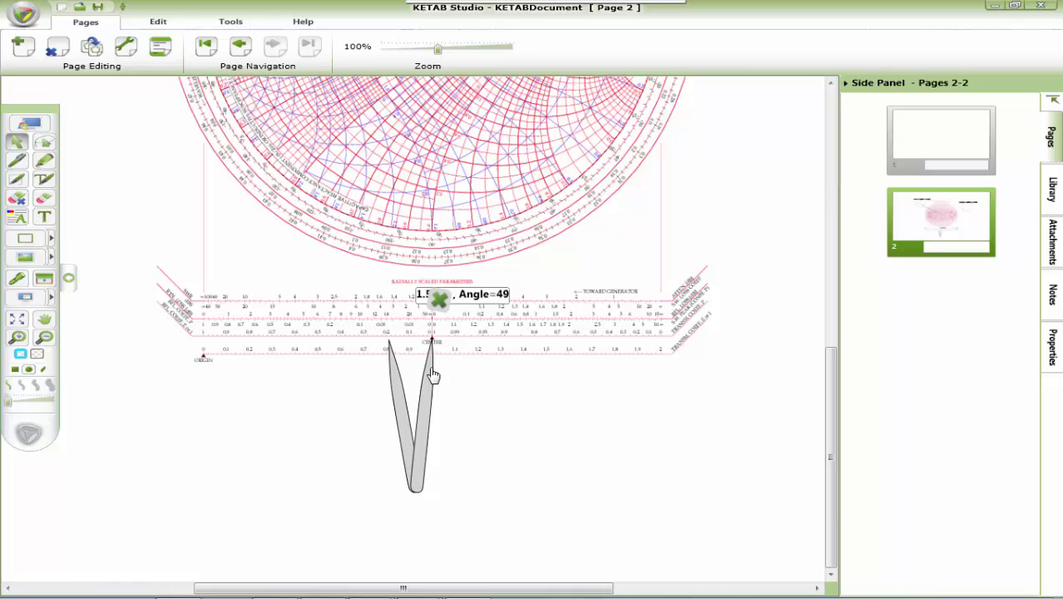
drag(391, 345, 386, 278)
drag(835, 455, 817, 369)
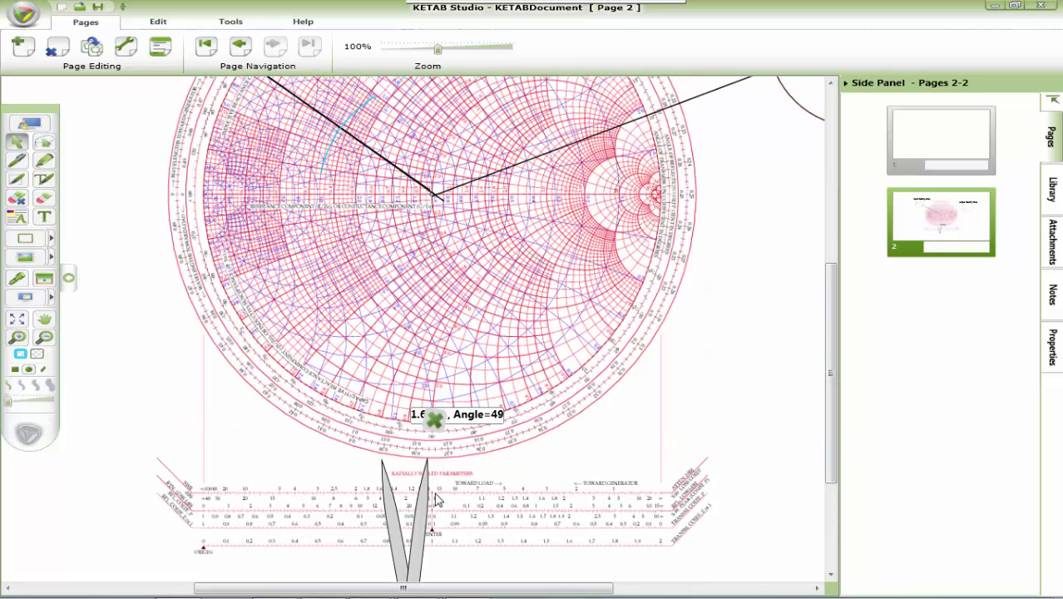
drag(420, 483, 340, 177)
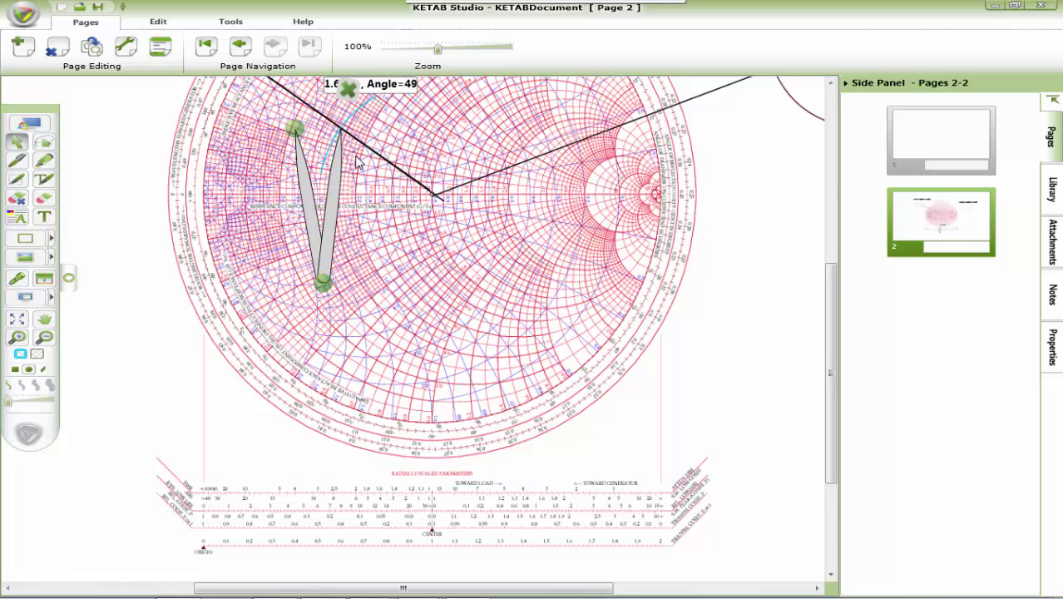
Step: Draw a dark 1.6 cm compass circle centred on the blue arc
click(308, 184)
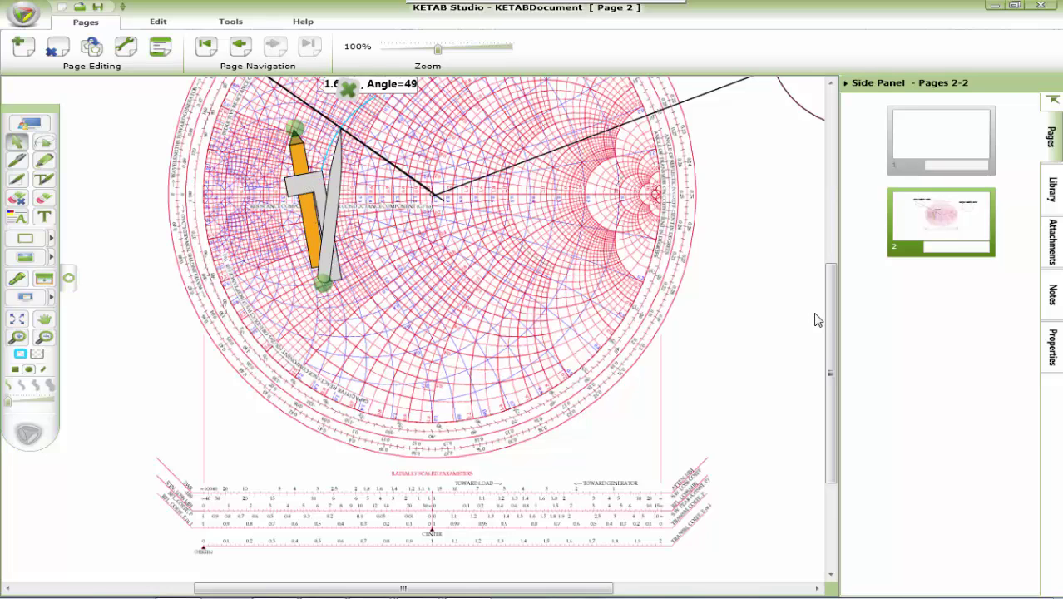
scroll(828, 306, up, 3)
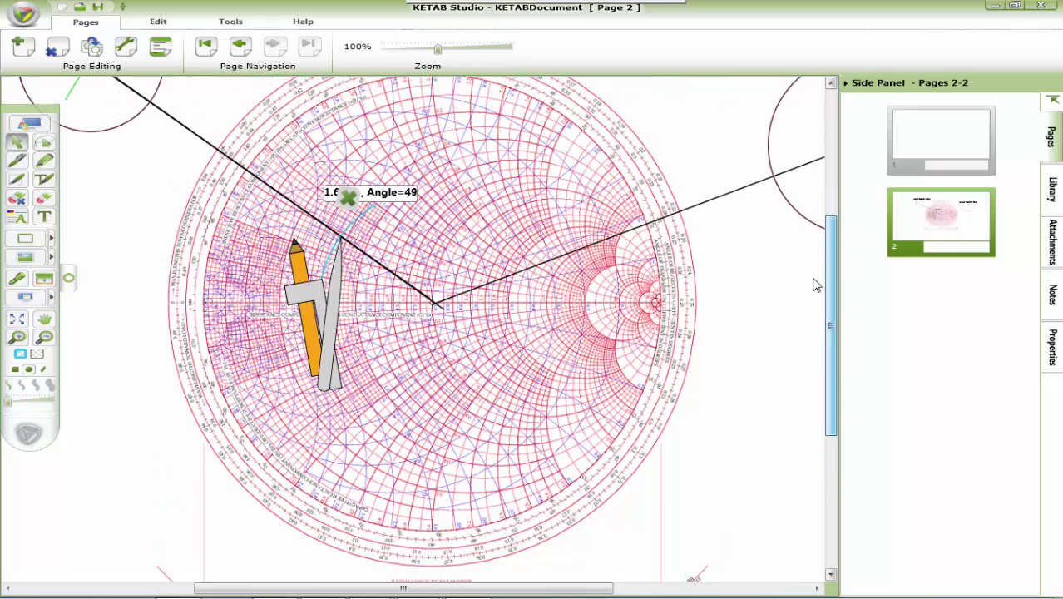
click(322, 384)
click(314, 356)
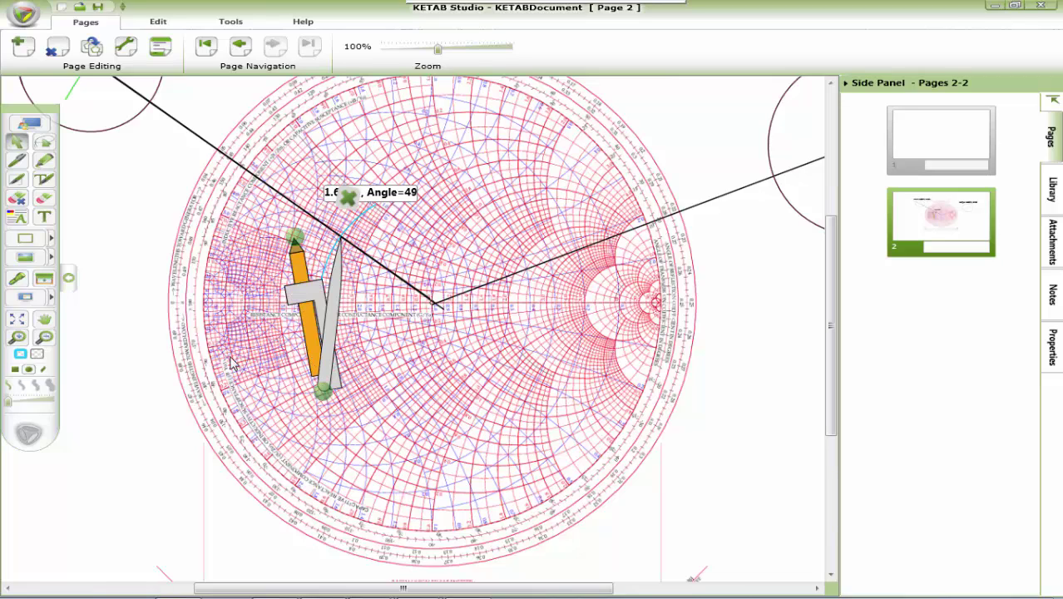
click(22, 355)
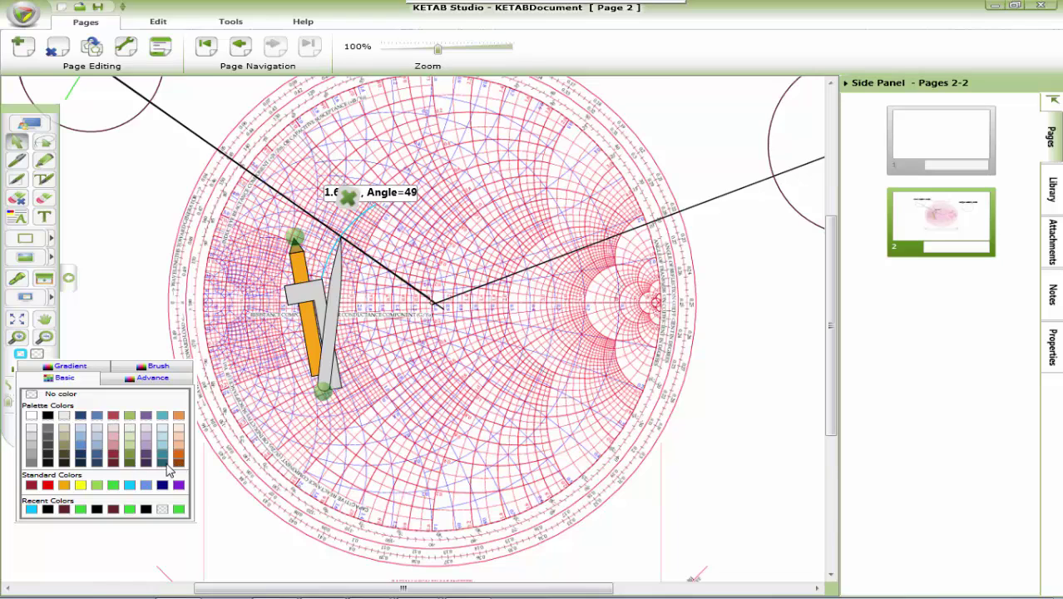
click(149, 464)
mouse_move(304, 406)
mouse_down()
mouse_move(410, 395)
mouse_move(528, 272)
mouse_move(520, 221)
mouse_move(400, 184)
mouse_move(312, 194)
mouse_move(252, 218)
mouse_move(201, 261)
mouse_move(192, 375)
mouse_move(249, 486)
mouse_move(397, 494)
mouse_move(332, 384)
mouse_move(264, 375)
mouse_up()
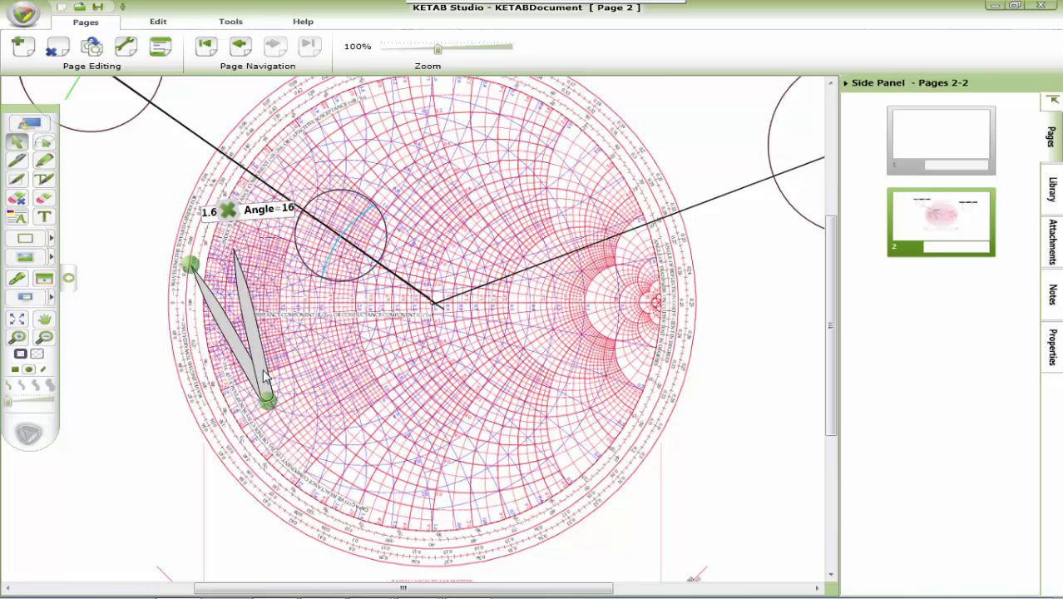
key(F9)
key(F9)
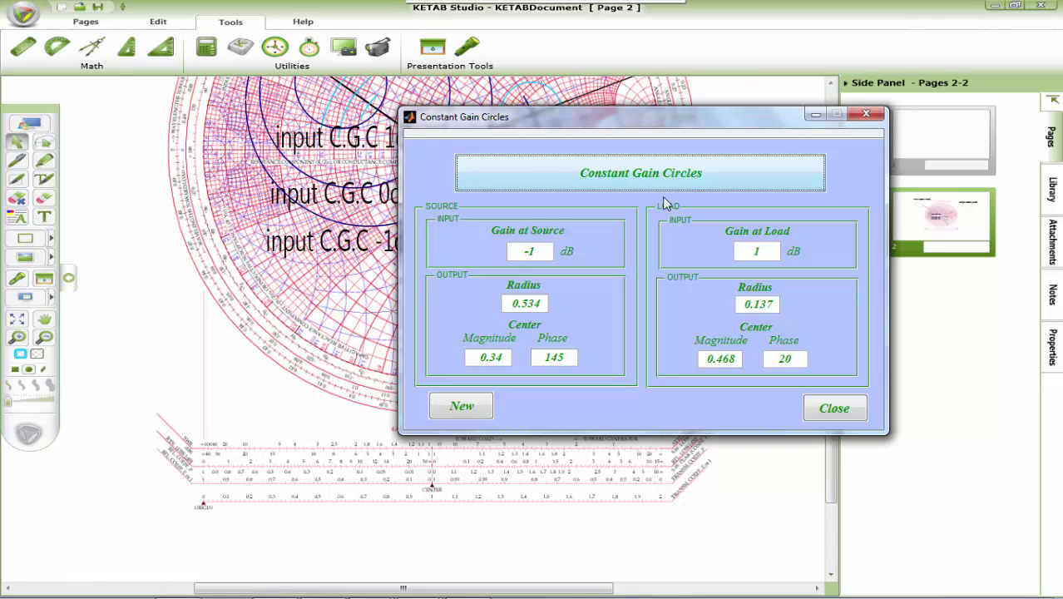
Step: Set Gain at Load to 0 dB and compute its circle: radius 0.39, centre 0.39∠20
click(767, 253)
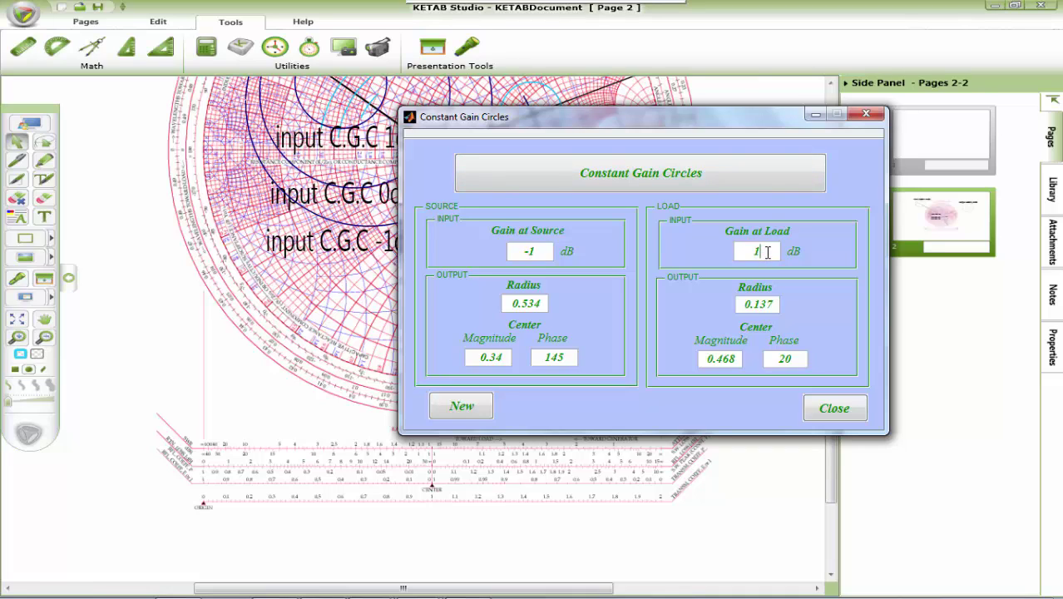
text(0)
click(705, 177)
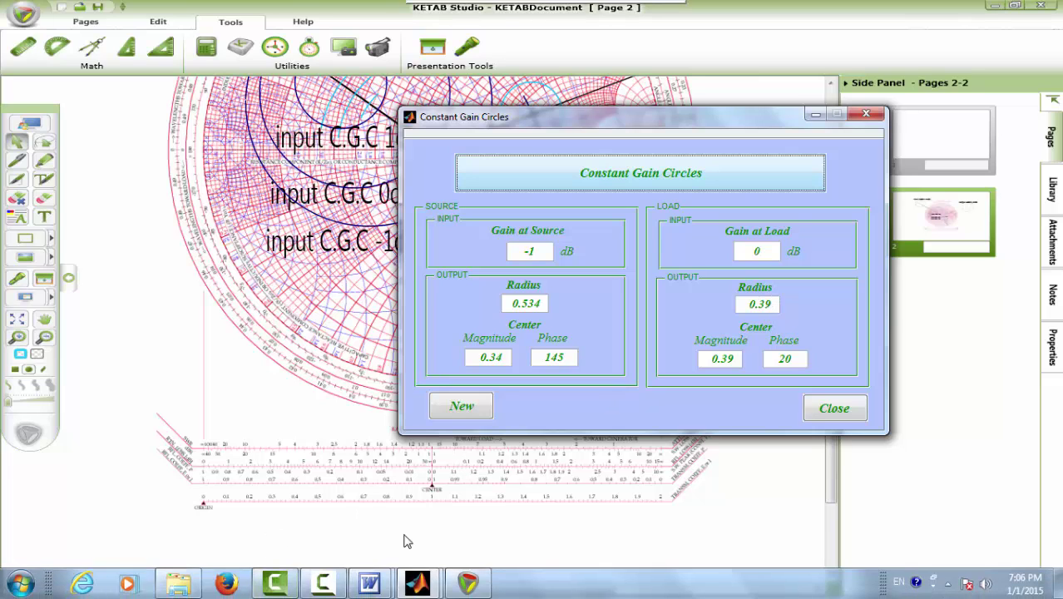
mouse_move(373, 586)
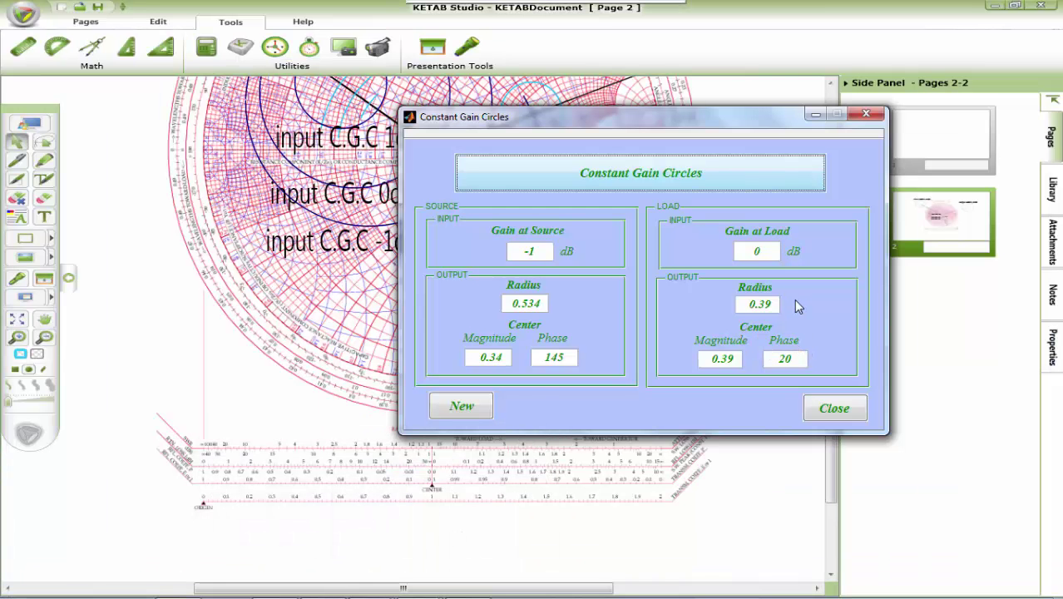
click(790, 357)
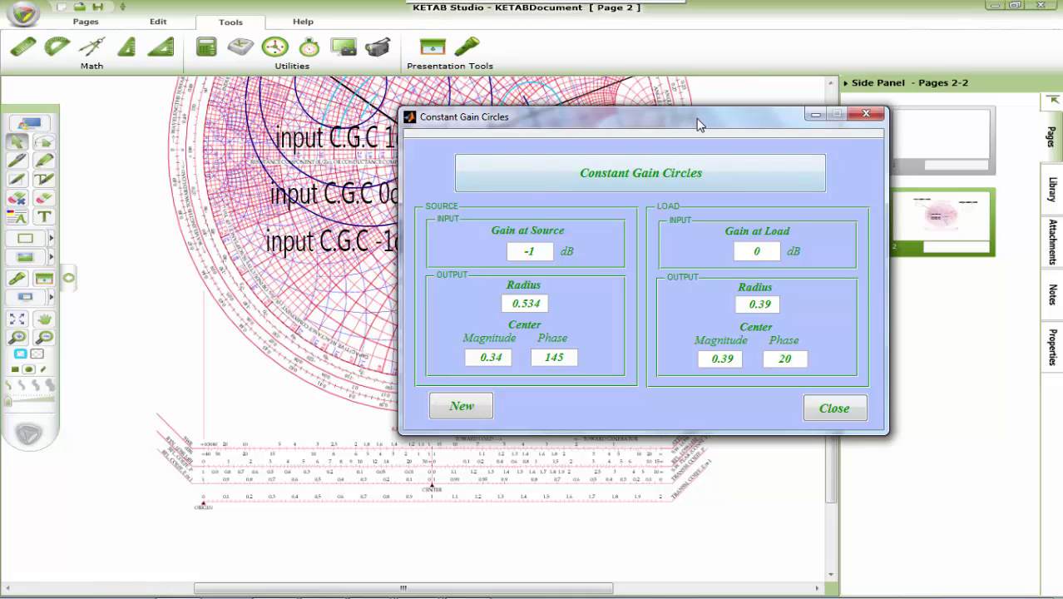
Step: Bring out the compass and set its radius to 3.1 cm along the ruler
drag(699, 123, 658, 193)
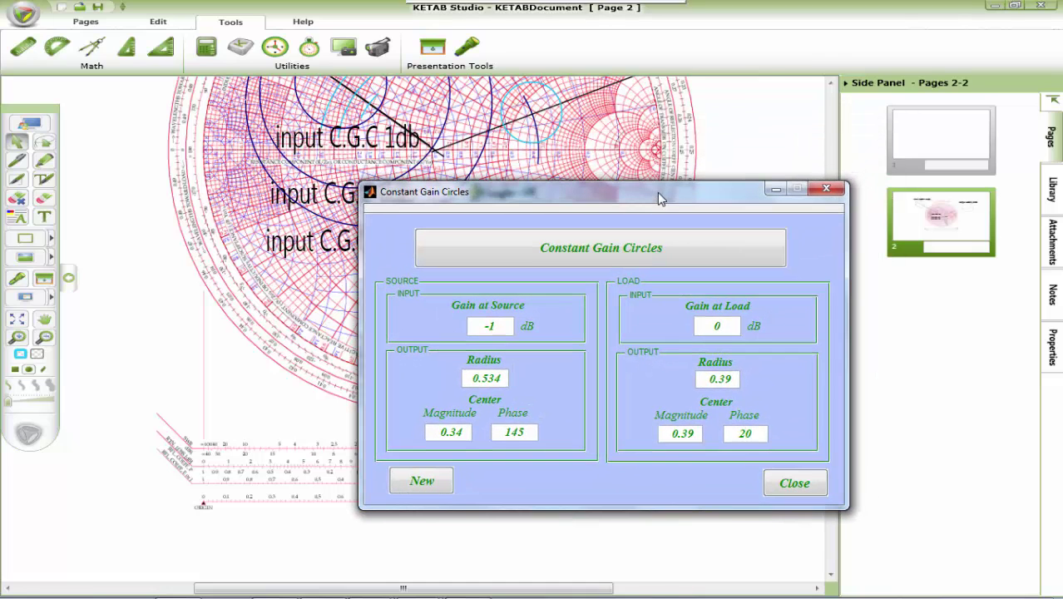
click(98, 49)
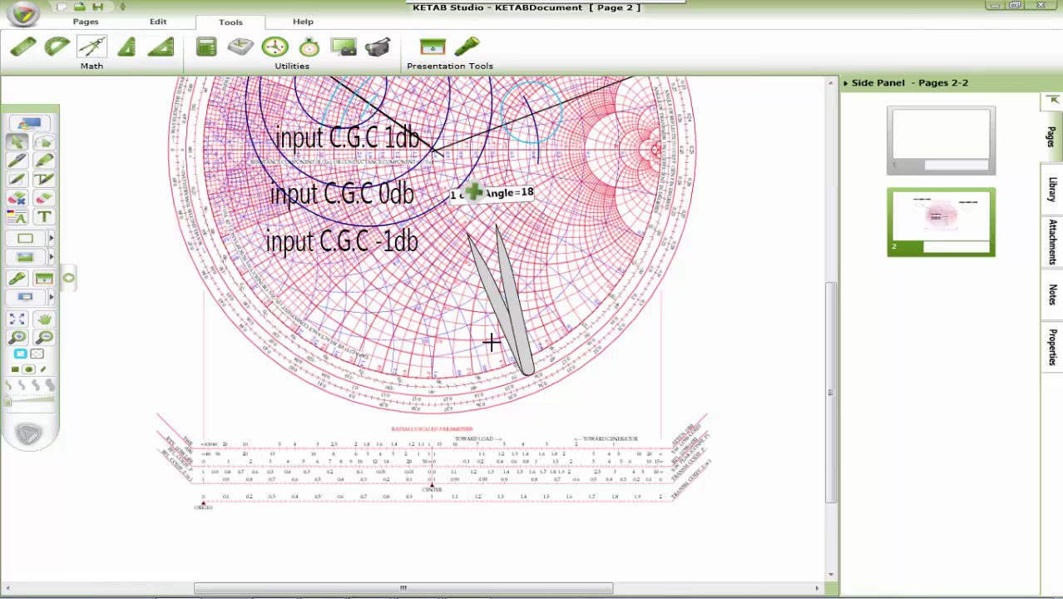
click(432, 485)
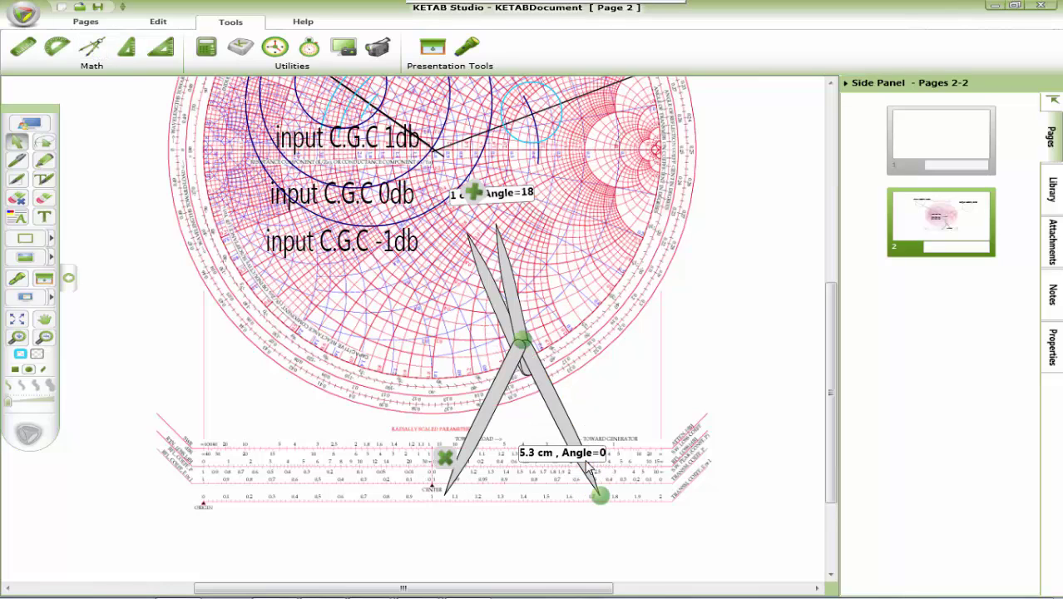
drag(599, 494, 337, 512)
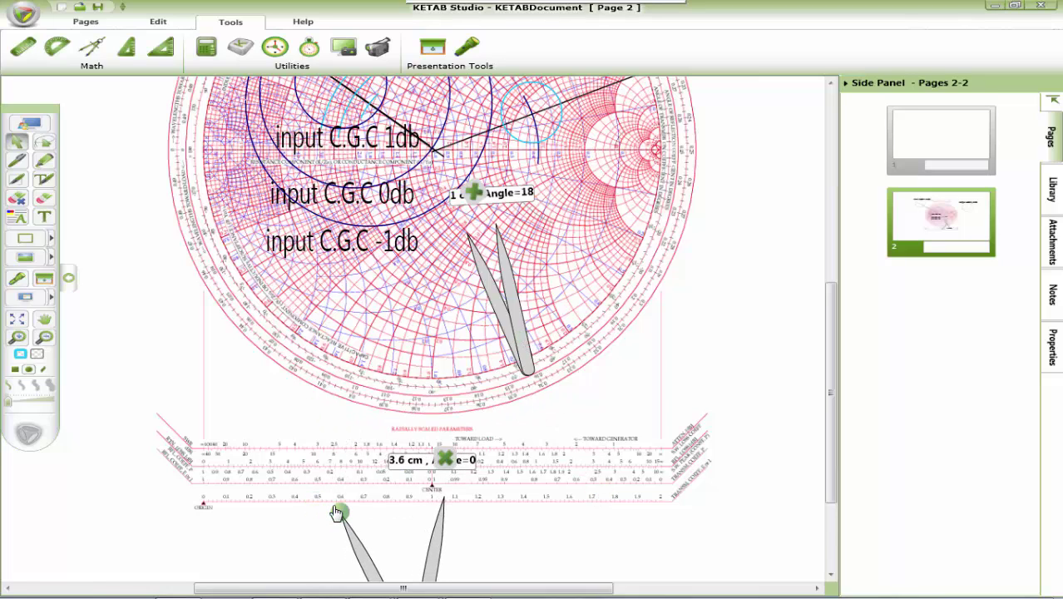
drag(434, 536, 421, 525)
drag(331, 501, 347, 490)
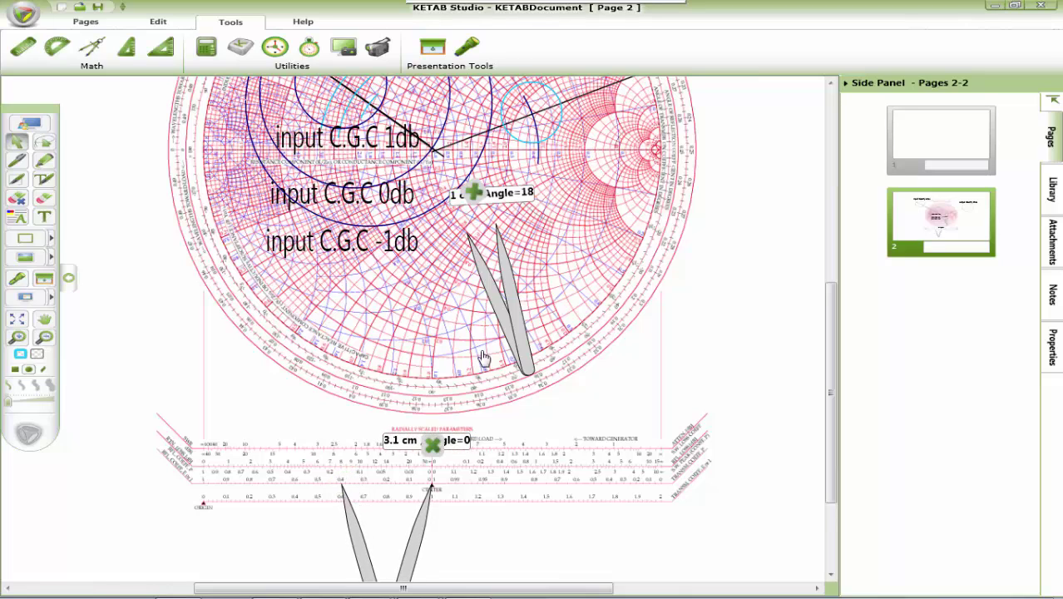
Step: Stand the 3.1 cm compass on the Smith chart with one leg at the chart centre
mouse_move(484, 359)
mouse_down()
mouse_move(499, 274)
mouse_move(517, 333)
mouse_move(491, 235)
mouse_move(742, 364)
mouse_up()
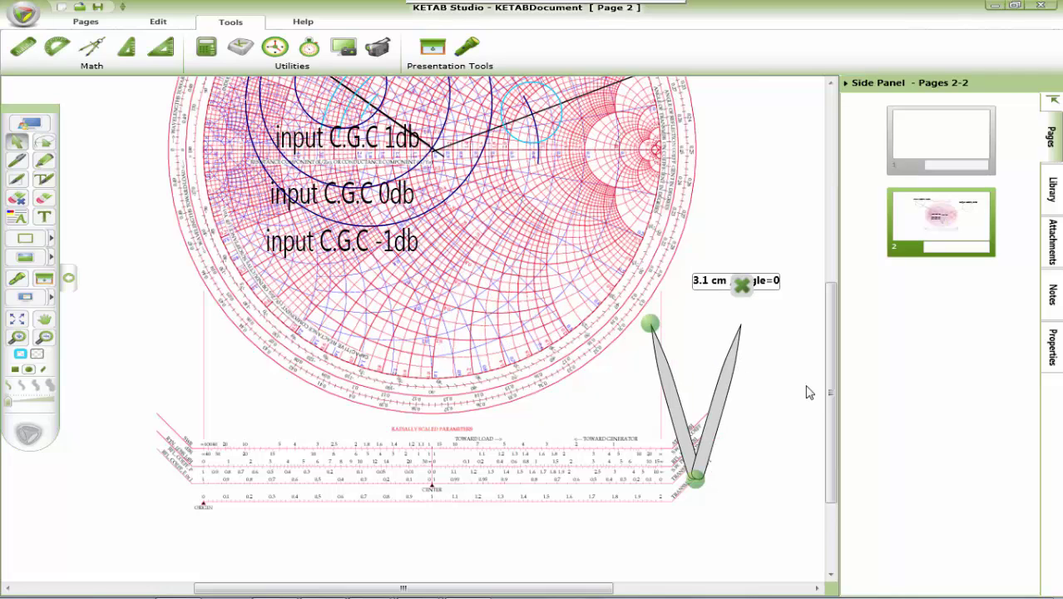
drag(833, 395, 820, 330)
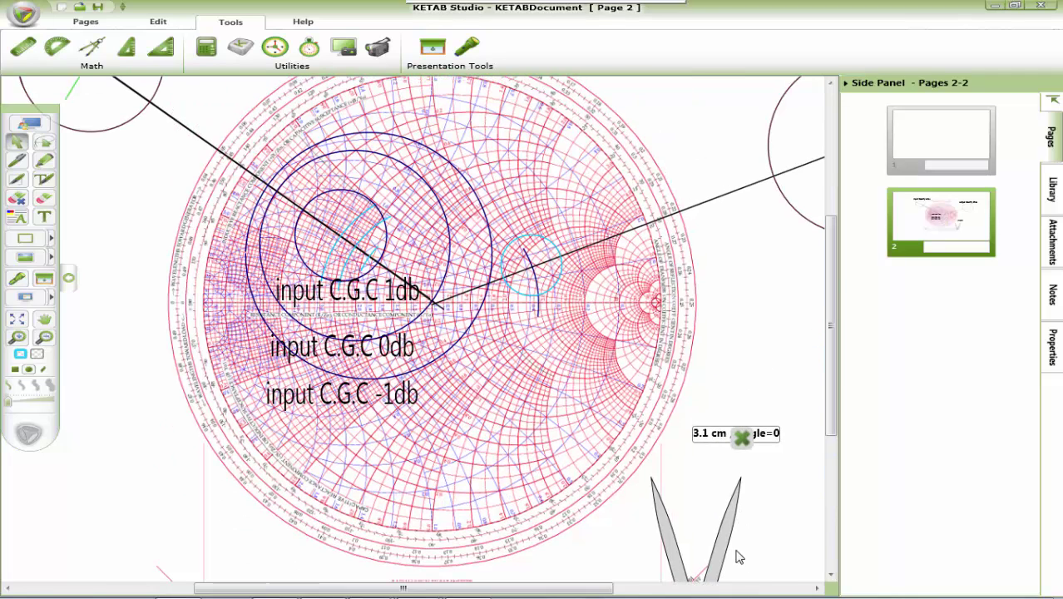
drag(711, 493, 416, 375)
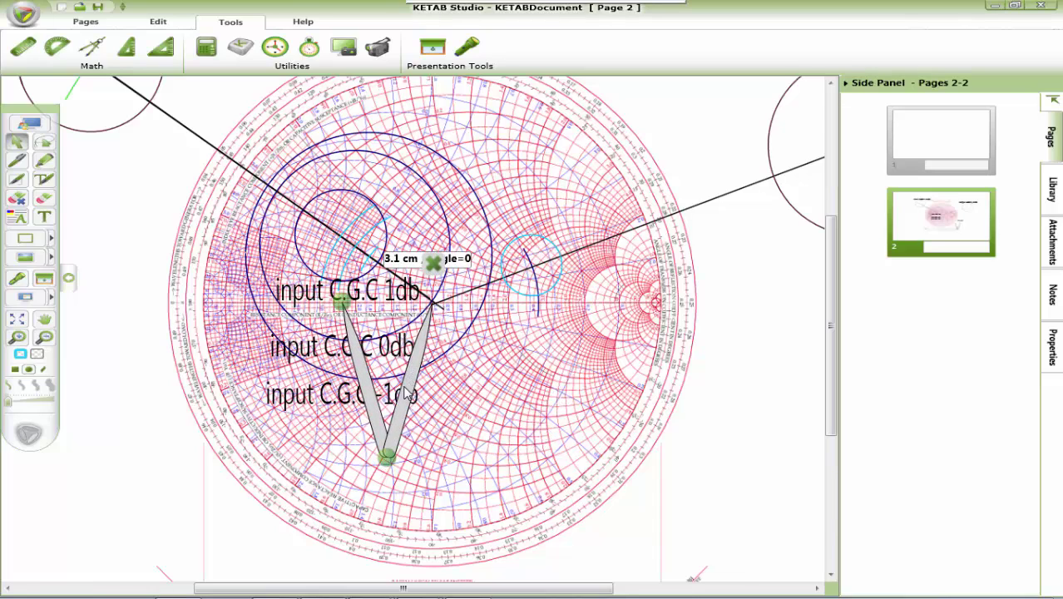
drag(383, 454, 504, 106)
Step: Swing a dark navy arc with the compass around its pivot
click(20, 353)
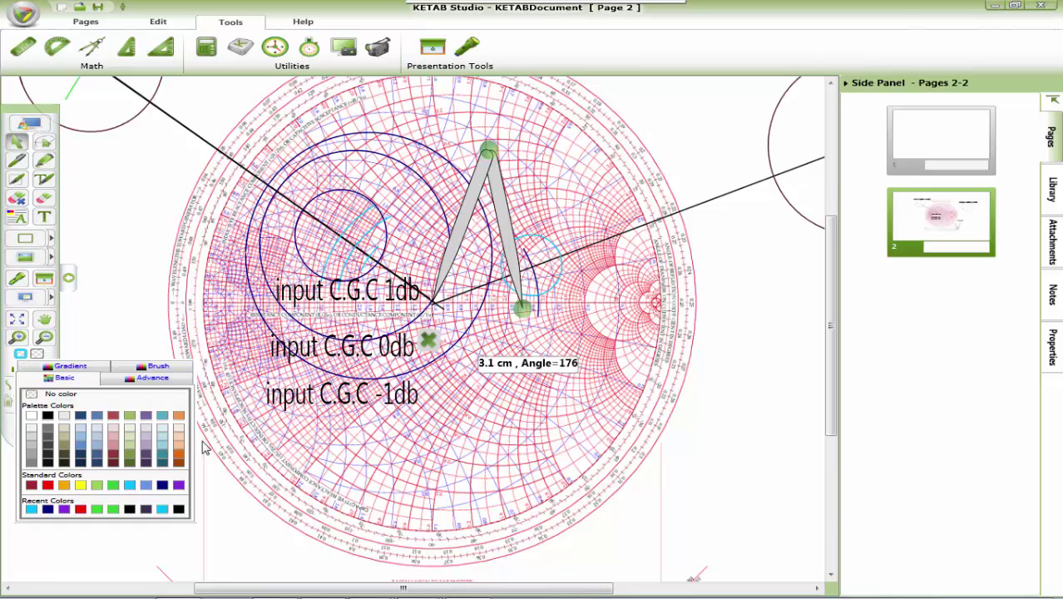
click(163, 485)
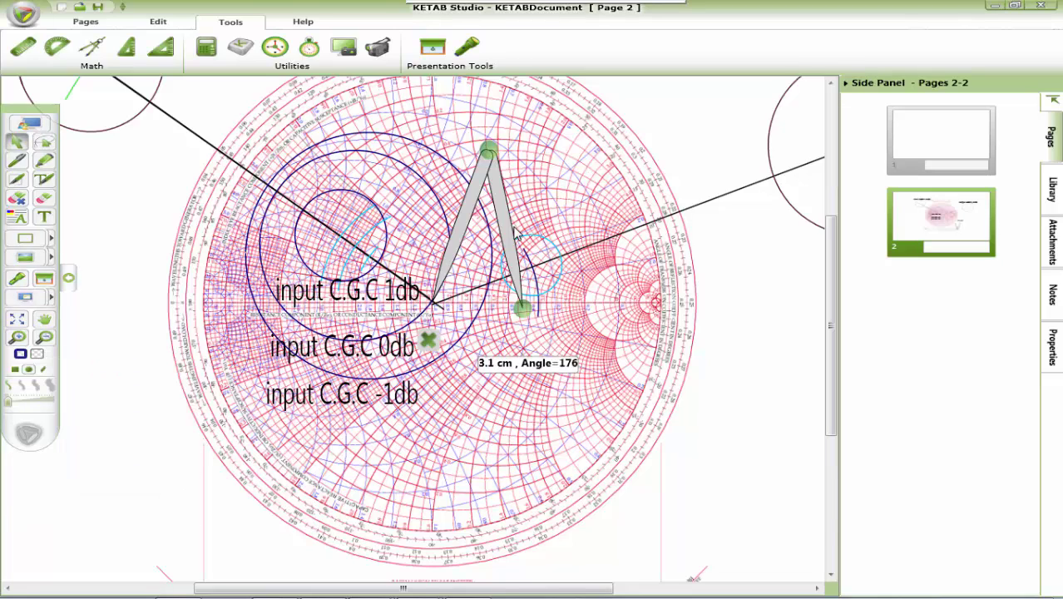
mouse_move(488, 152)
mouse_down()
mouse_move(423, 143)
mouse_move(386, 120)
mouse_up()
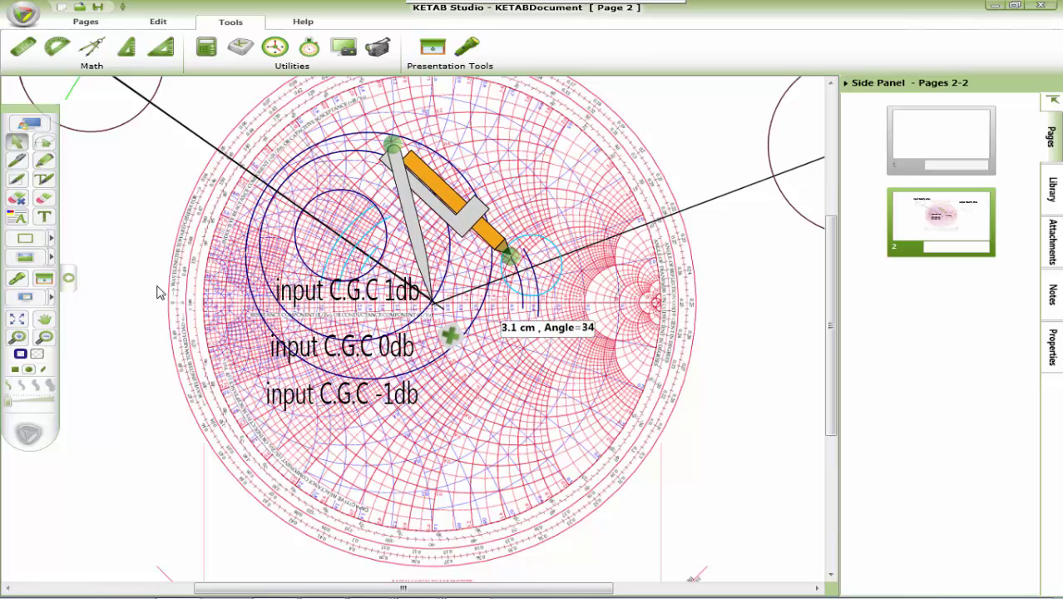
Step: Move the compass to the new centre and draw a light blue output constant-gain arc
click(21, 354)
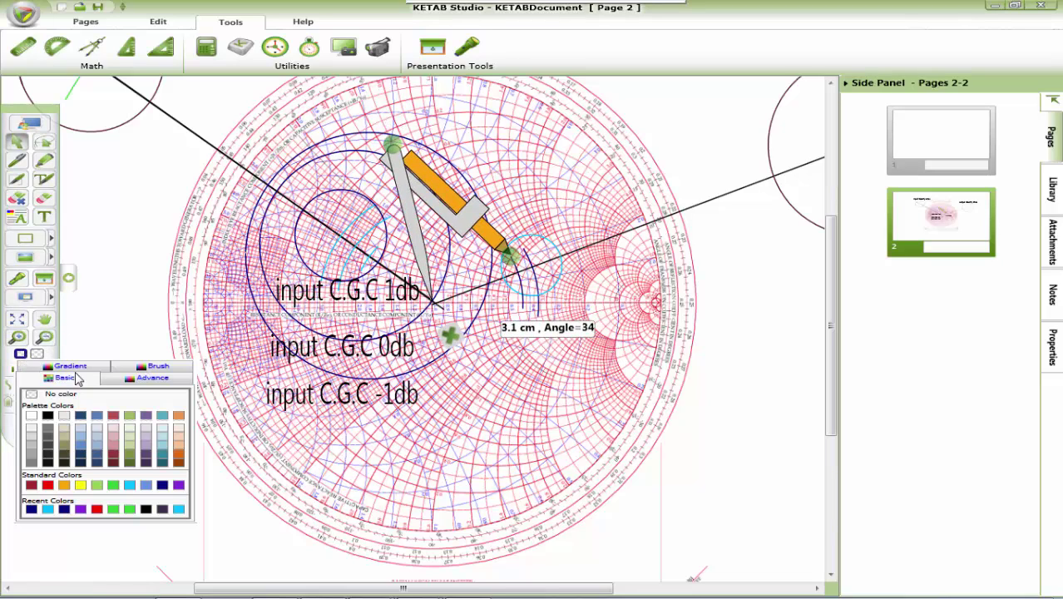
click(146, 486)
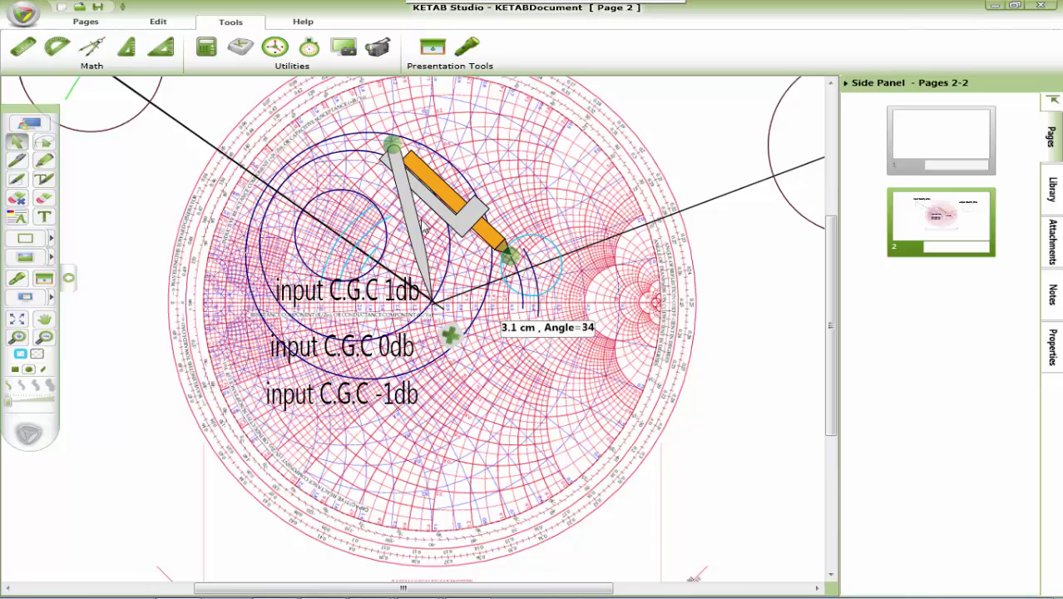
drag(421, 226, 501, 201)
mouse_move(474, 124)
mouse_down()
mouse_move(395, 235)
mouse_move(450, 410)
mouse_move(536, 407)
mouse_move(626, 288)
mouse_move(609, 223)
mouse_move(551, 201)
mouse_move(499, 200)
mouse_move(472, 208)
mouse_move(479, 241)
mouse_move(456, 221)
mouse_up()
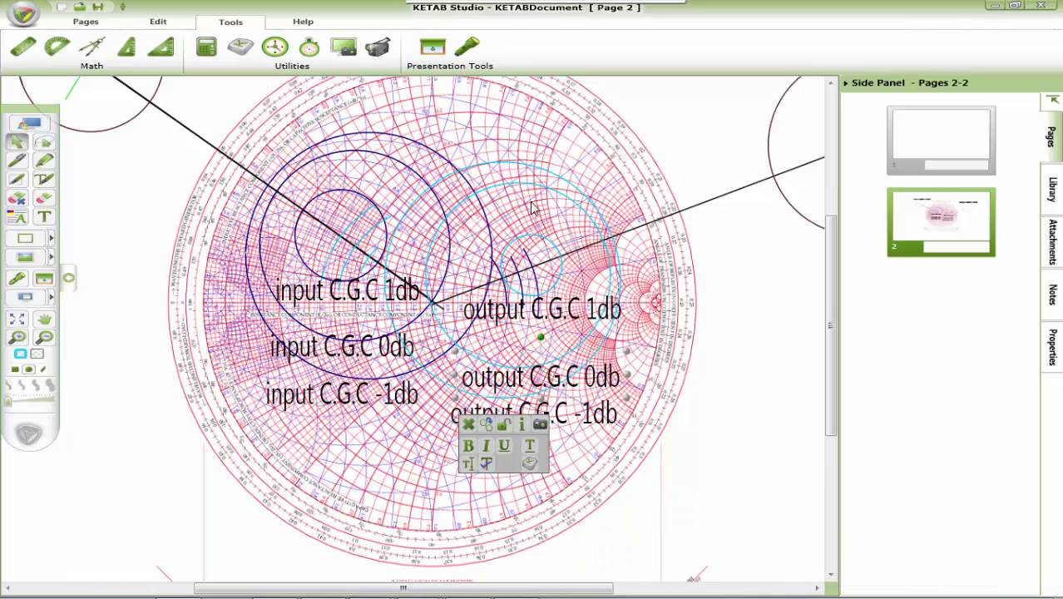
drag(834, 301, 834, 275)
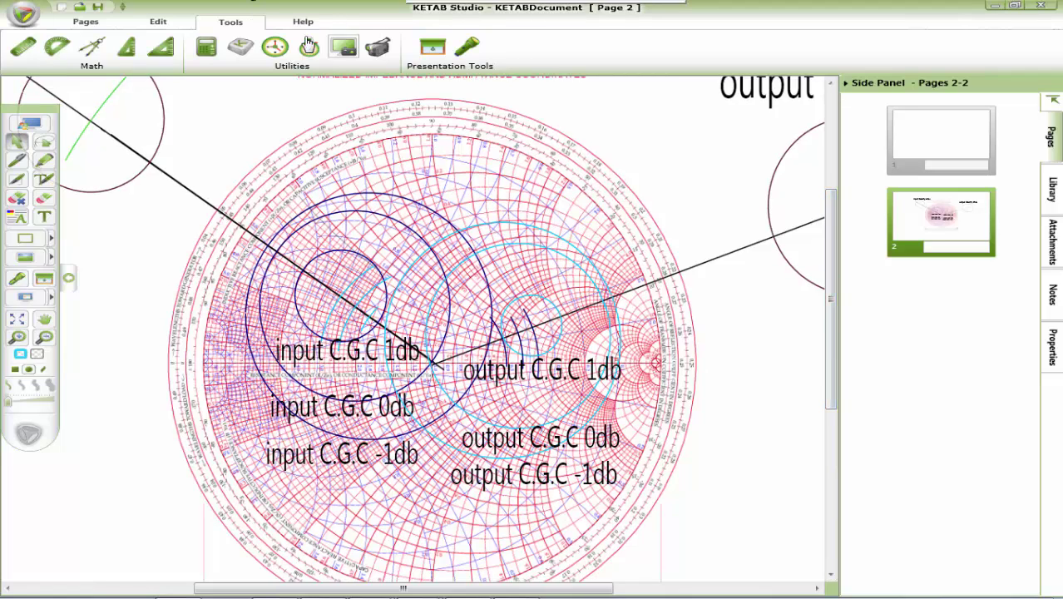
scroll(233, 58, up, 2)
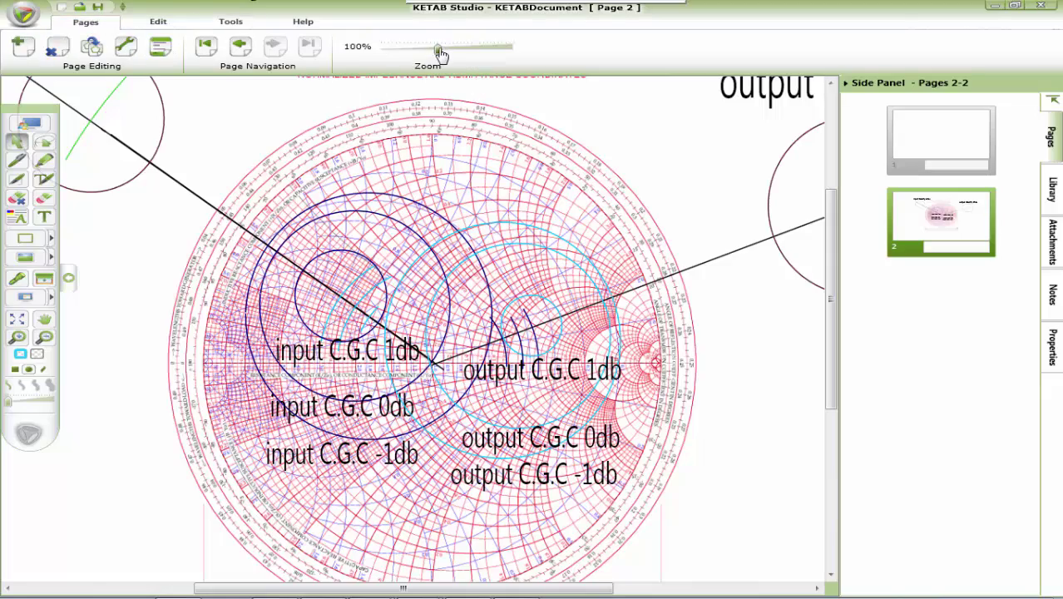
drag(437, 51, 421, 56)
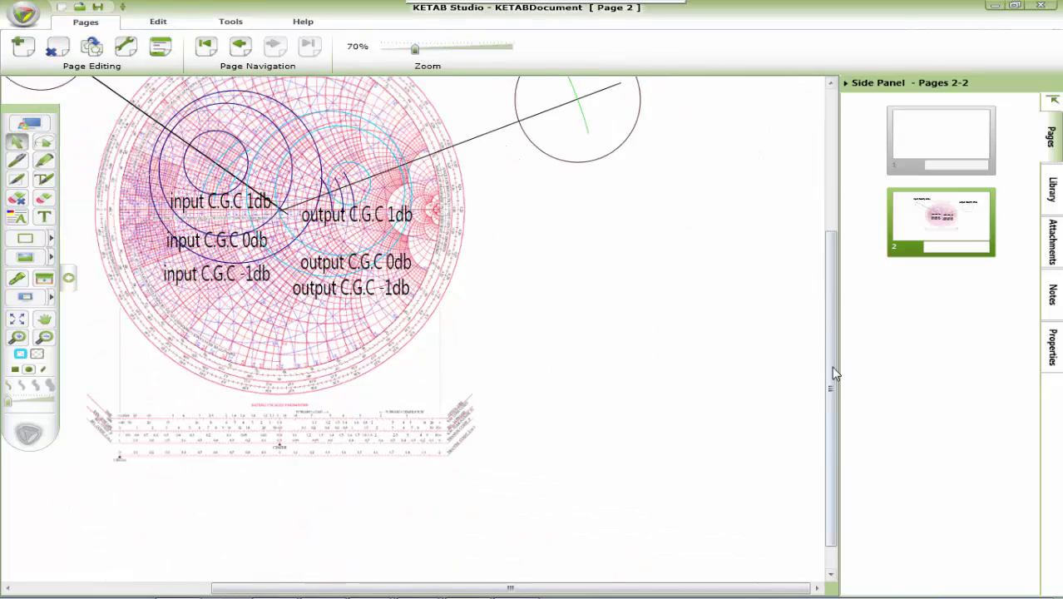
drag(831, 366, 820, 298)
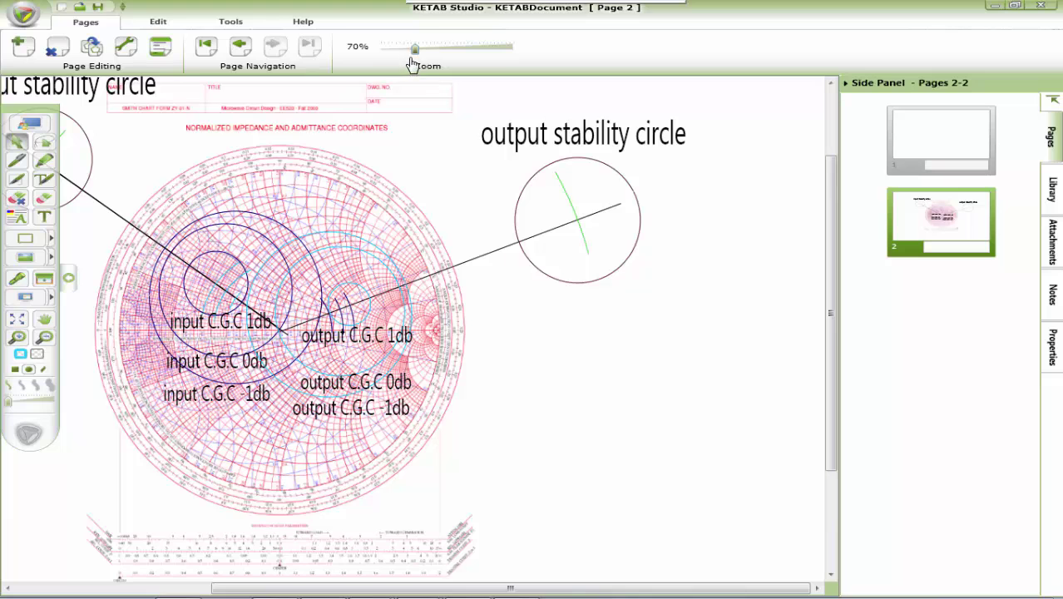
drag(415, 51, 404, 53)
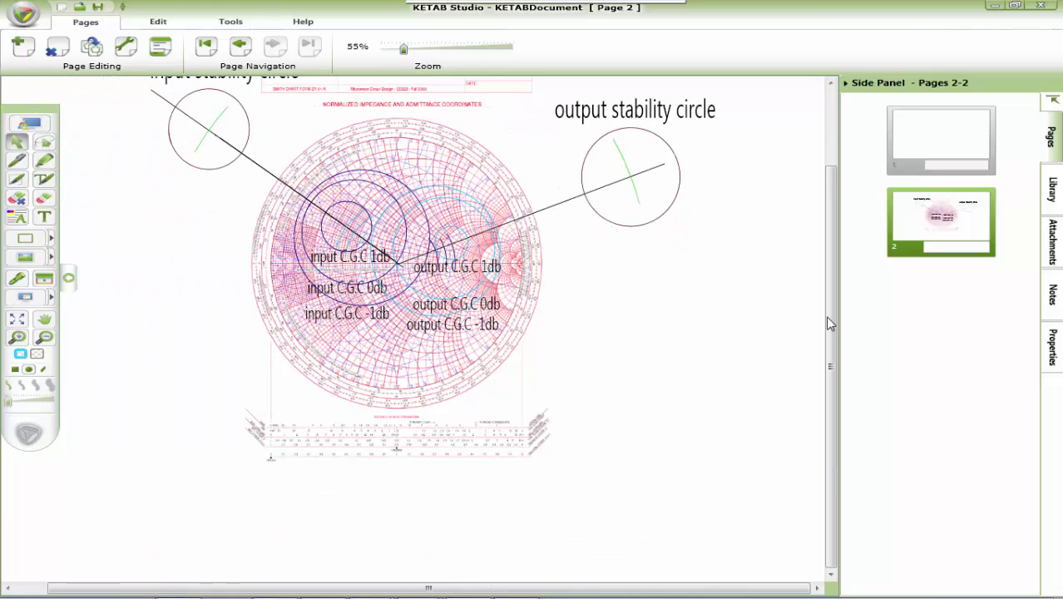
scroll(830, 265, up, 2)
scroll(829, 261, up, 1)
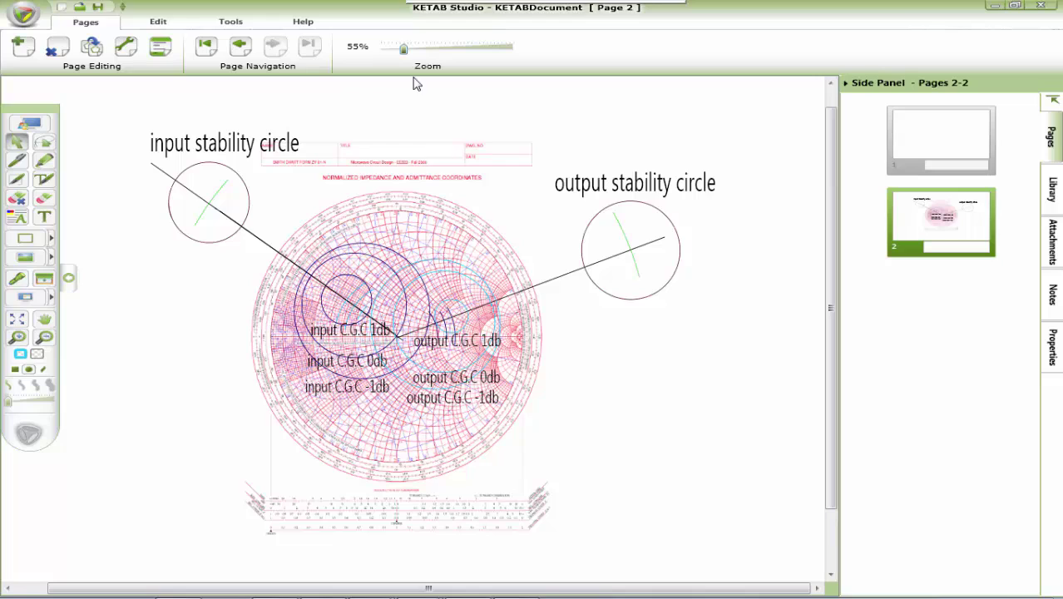
drag(405, 54, 419, 51)
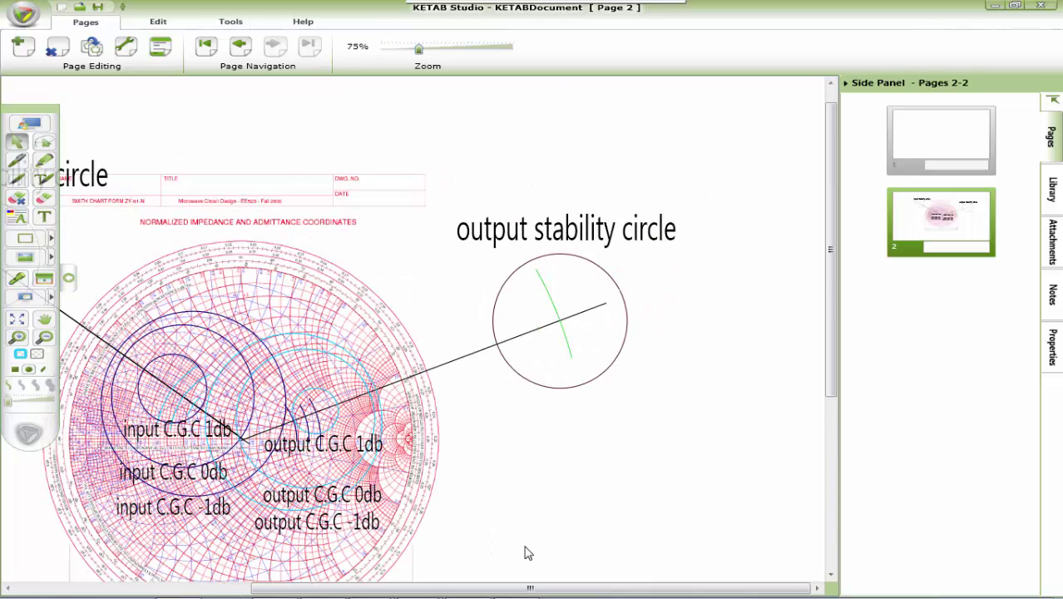
drag(513, 593, 412, 593)
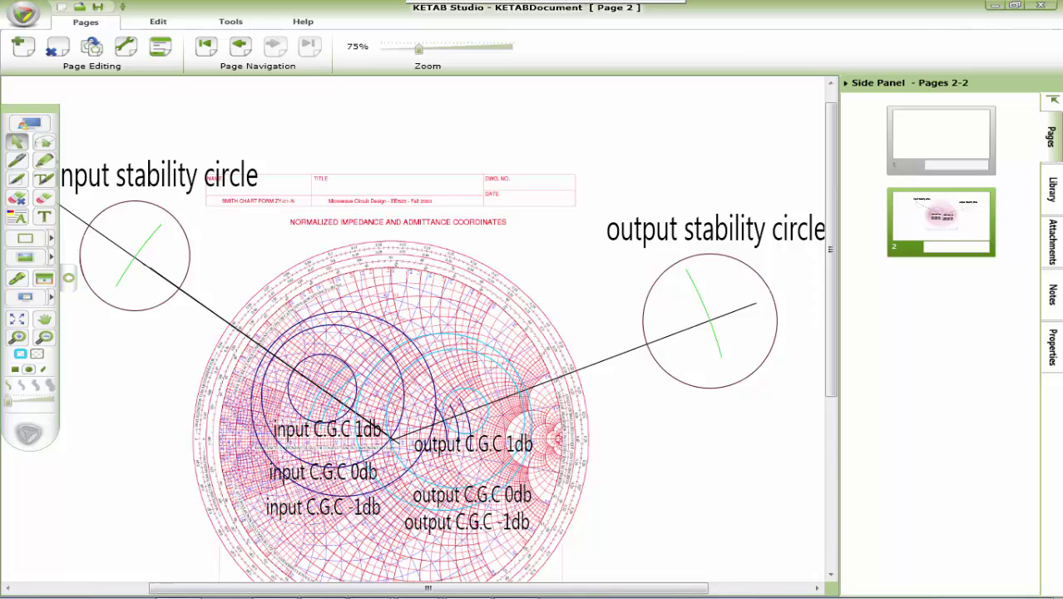
mouse_move(370, 582)
click(359, 503)
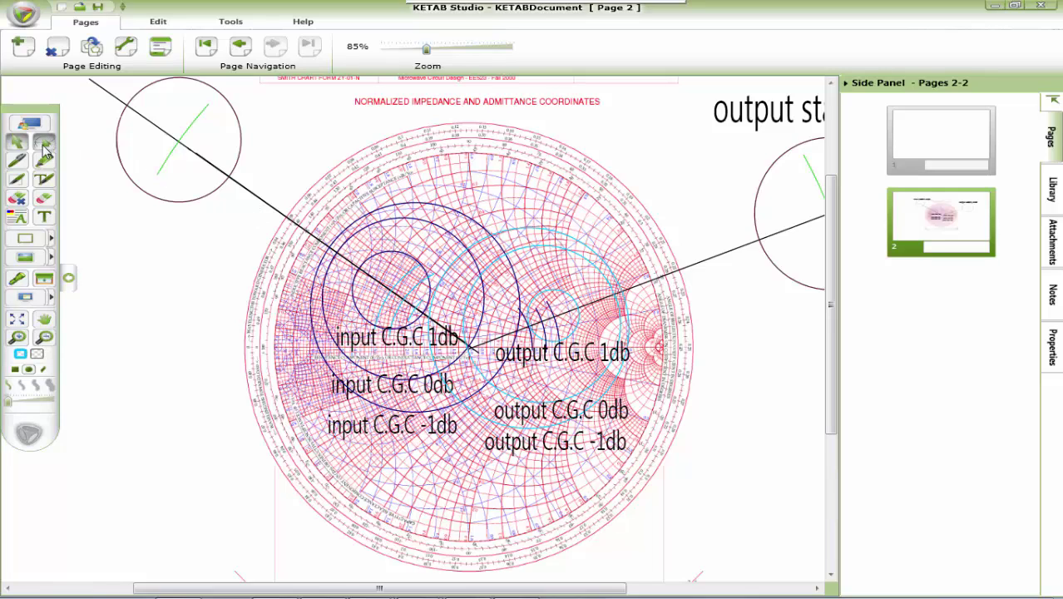
Step: Select the freehand Pen in orange-brown and set the page zoom to 90%
click(20, 163)
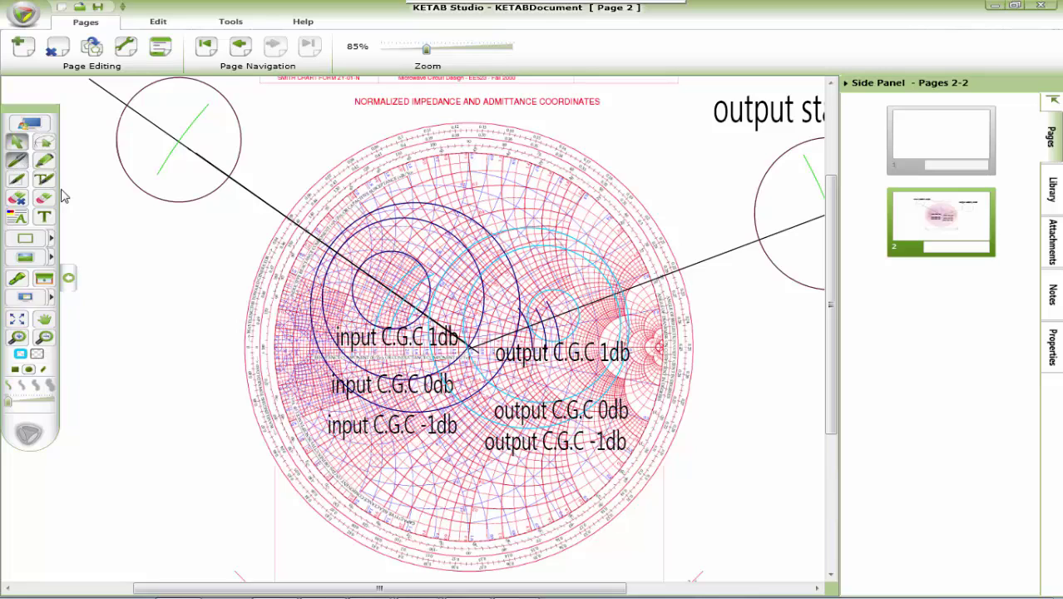
click(23, 358)
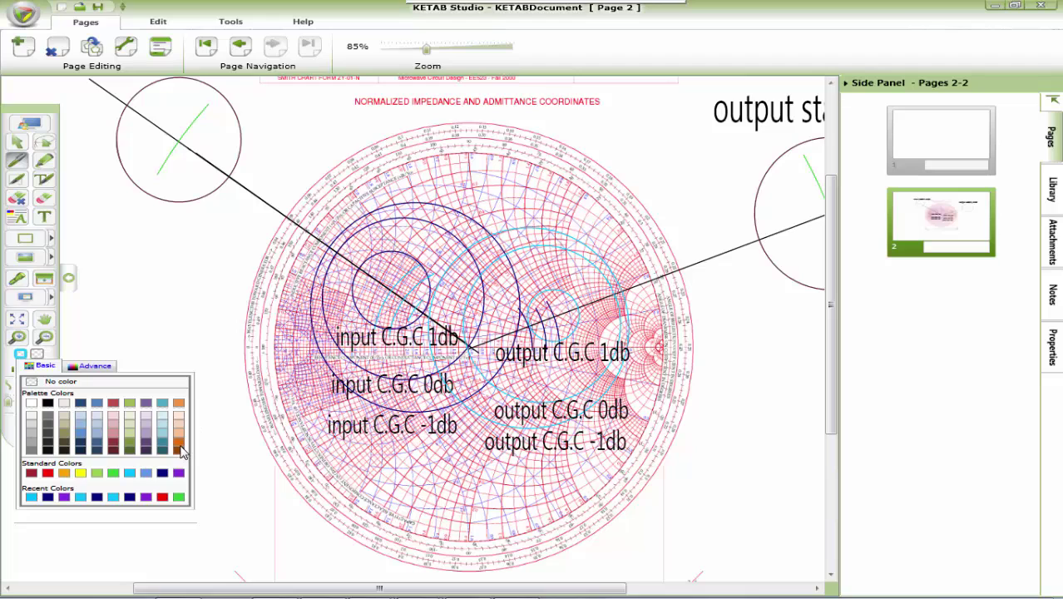
click(181, 450)
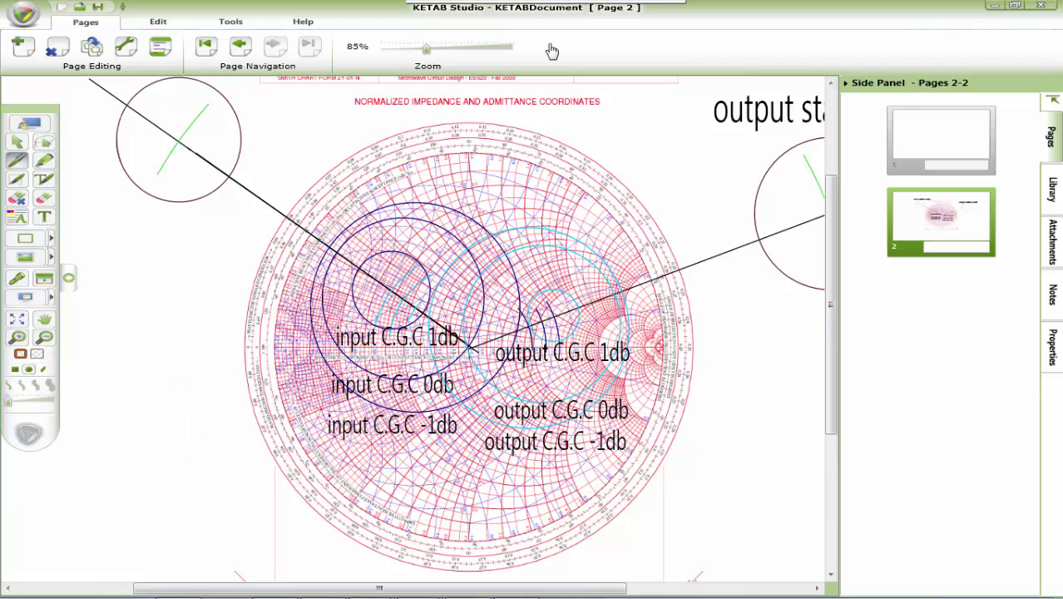
drag(429, 55, 434, 50)
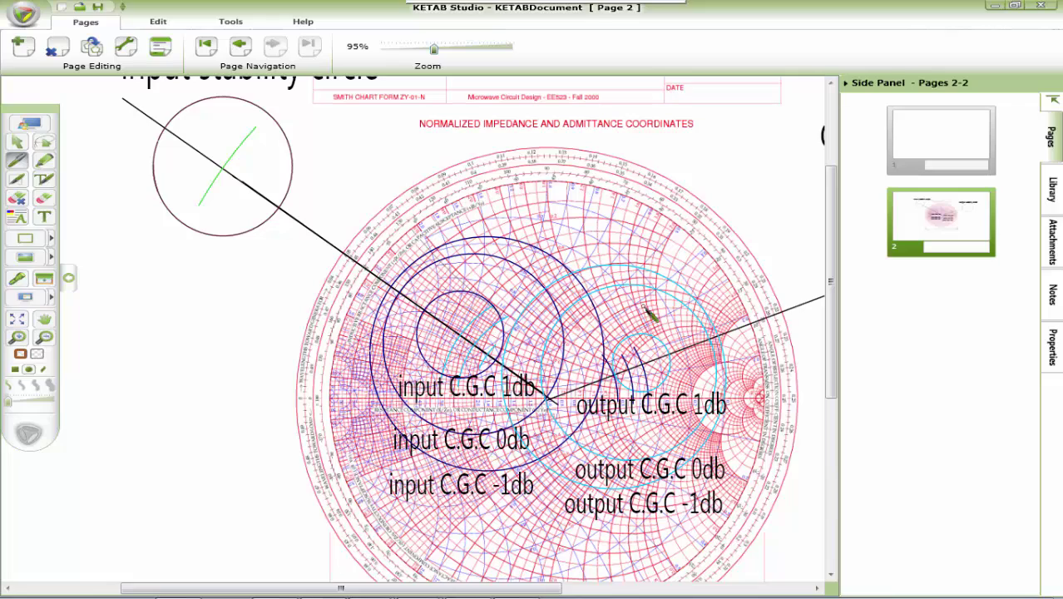
drag(434, 50, 415, 50)
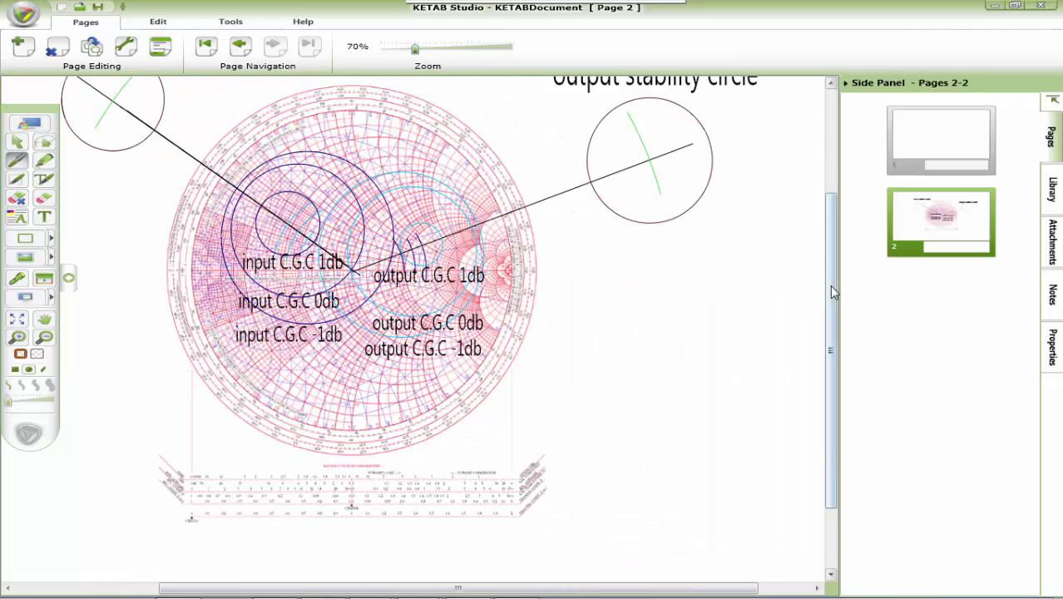
drag(830, 284, 830, 252)
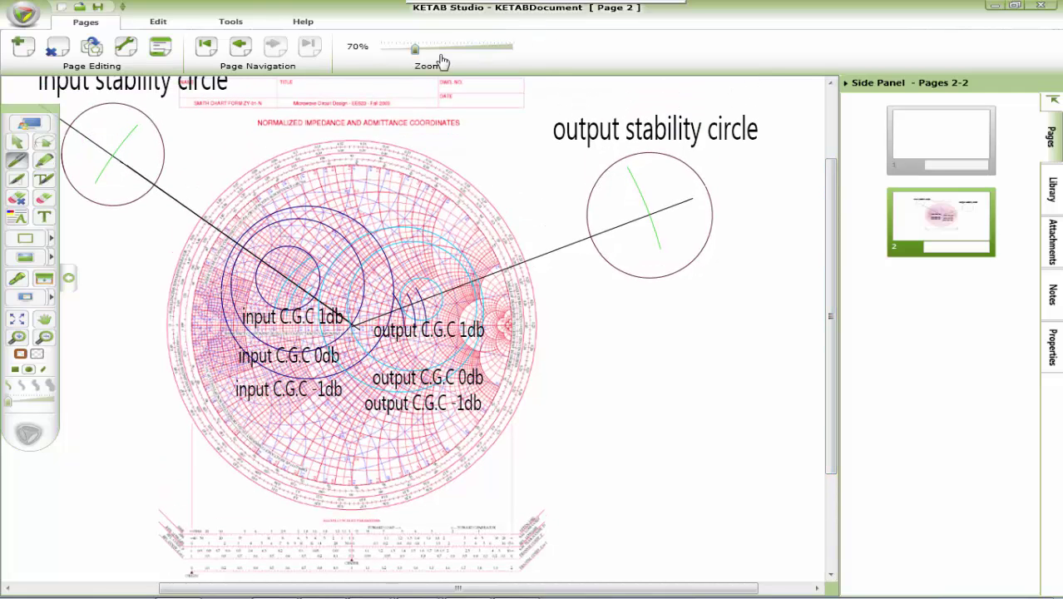
drag(415, 49, 423, 50)
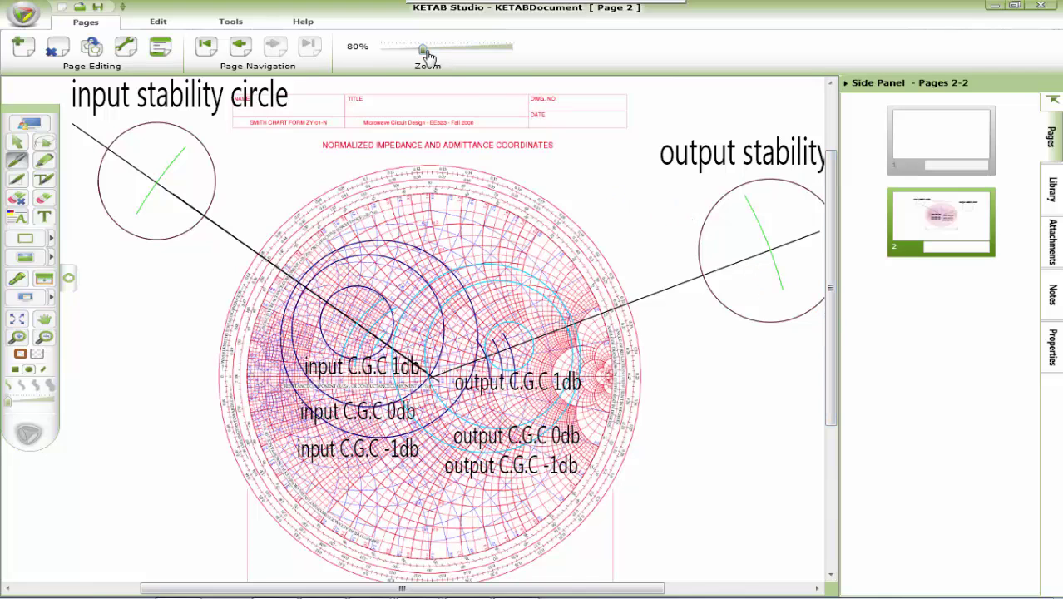
drag(423, 50, 430, 50)
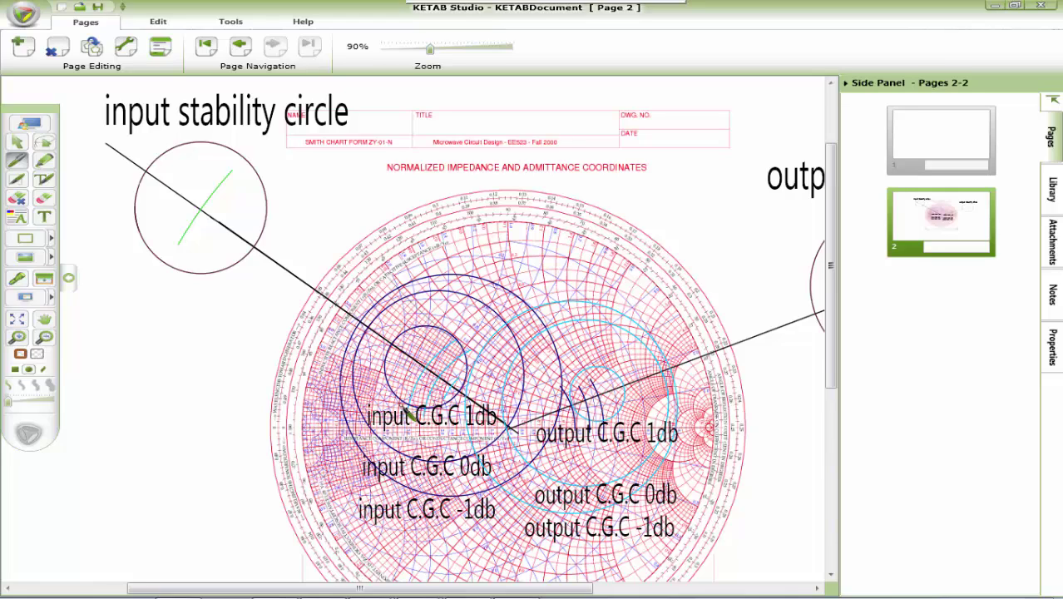
Step: Trace the design region between the input C.G.C circles with a dashed orange-brown stroke
key(F9)
key(F9)
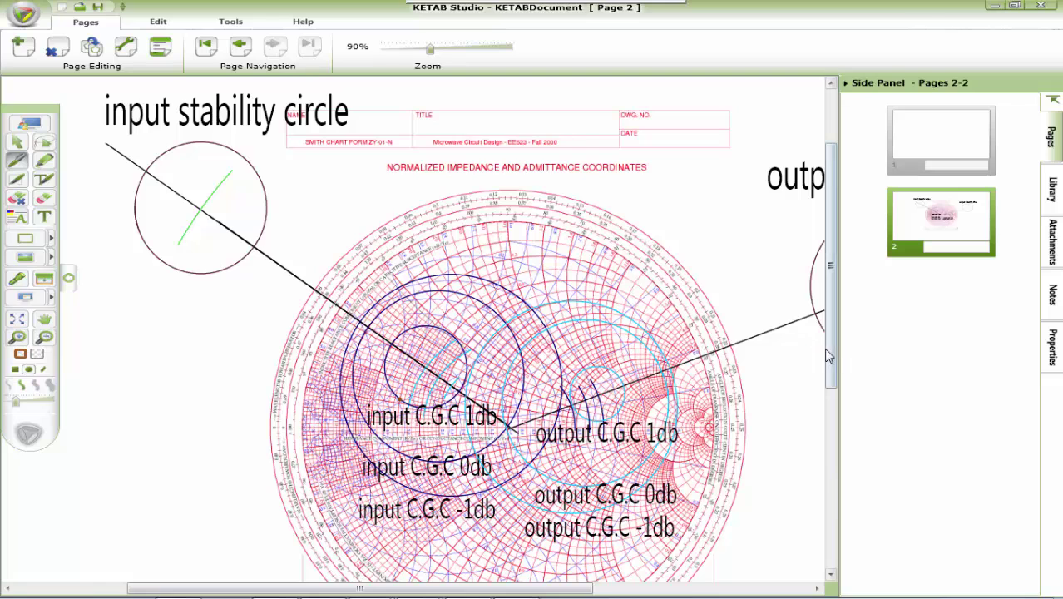
mouse_move(829, 356)
mouse_down()
mouse_move(832, 347)
mouse_move(832, 366)
mouse_up()
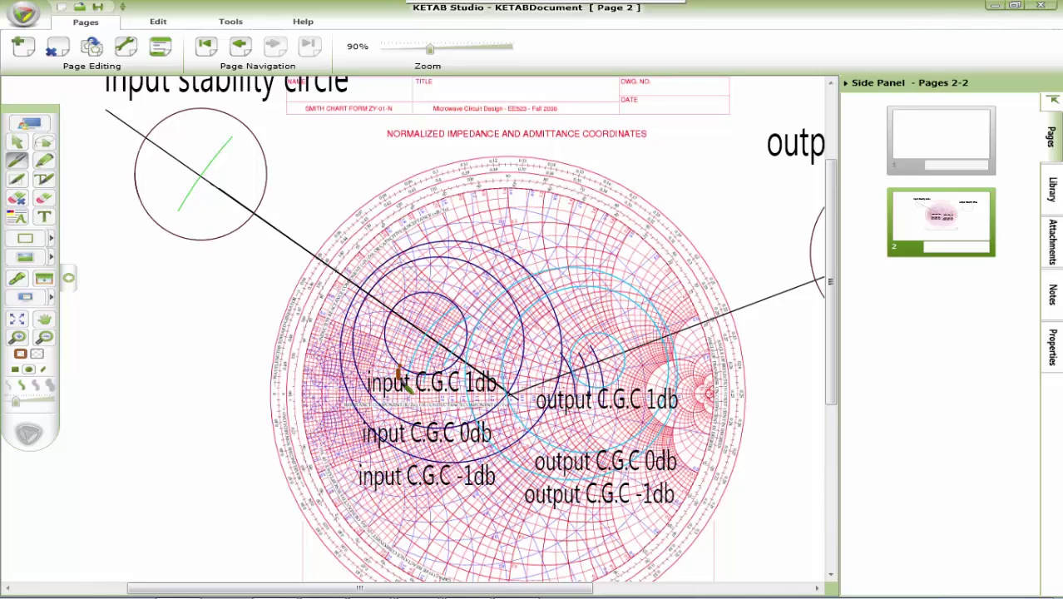
mouse_move(398, 383)
mouse_down()
mouse_move(446, 501)
mouse_move(482, 476)
mouse_move(474, 468)
mouse_move(505, 440)
mouse_move(510, 394)
mouse_up()
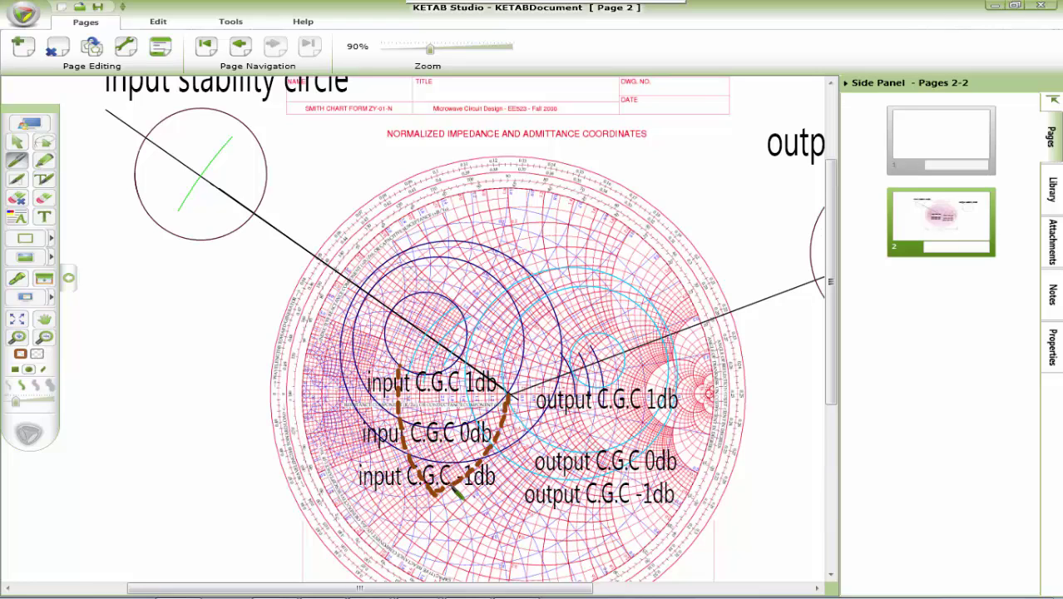
scroll(456, 494, down, 2)
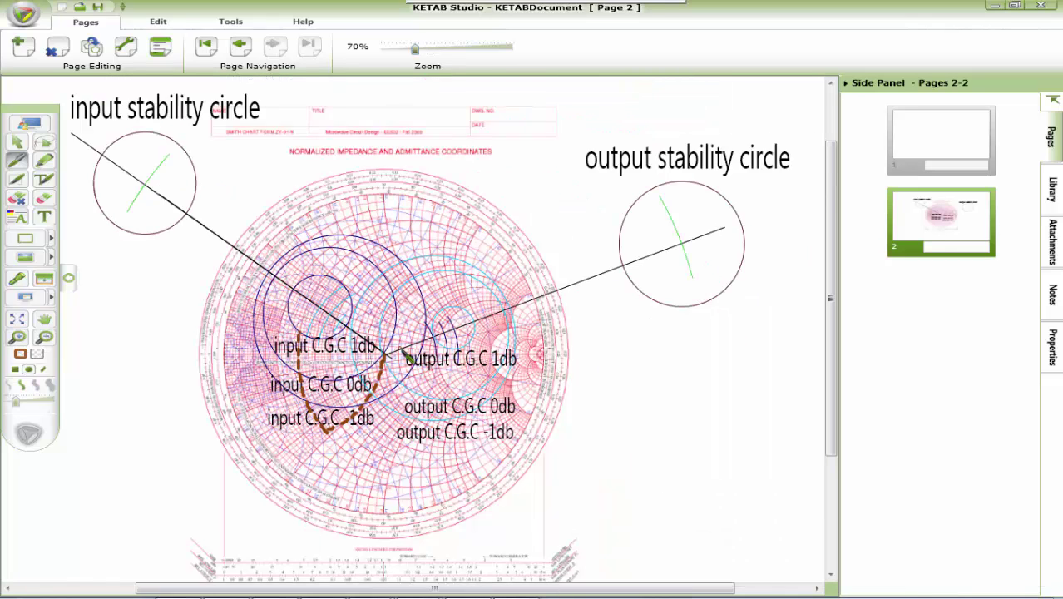